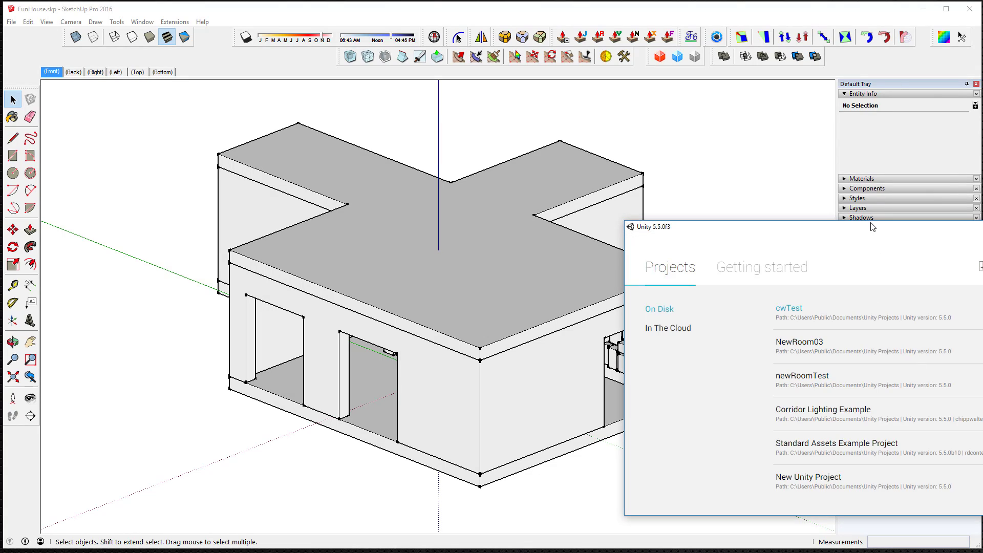
- Move the Unity 5.5 project launcher to the centre of the screen
mouse_move(873, 225)
mouse_down()
mouse_move(529, 151)
mouse_move(502, 159)
mouse_up()
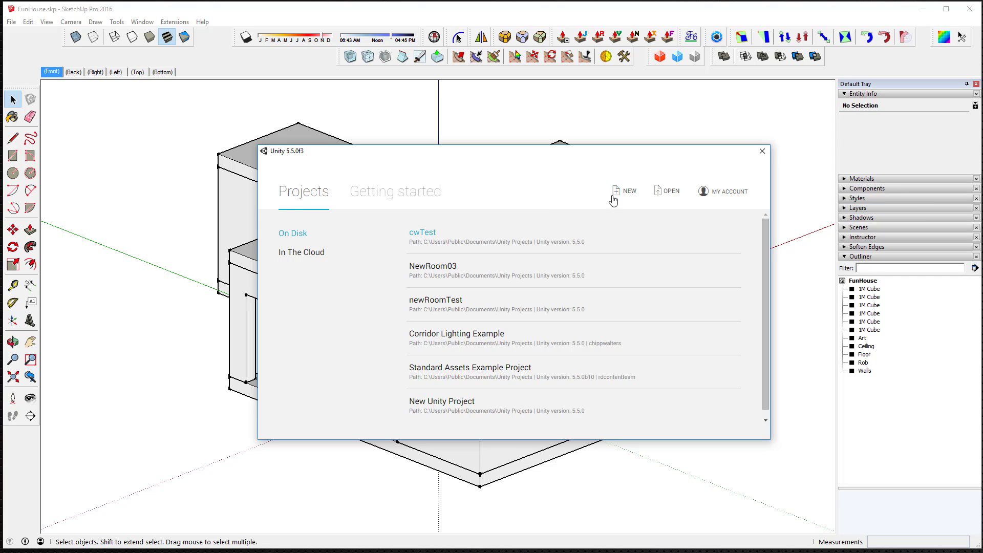
- Create a new 3D project named FunHouse
click(629, 191)
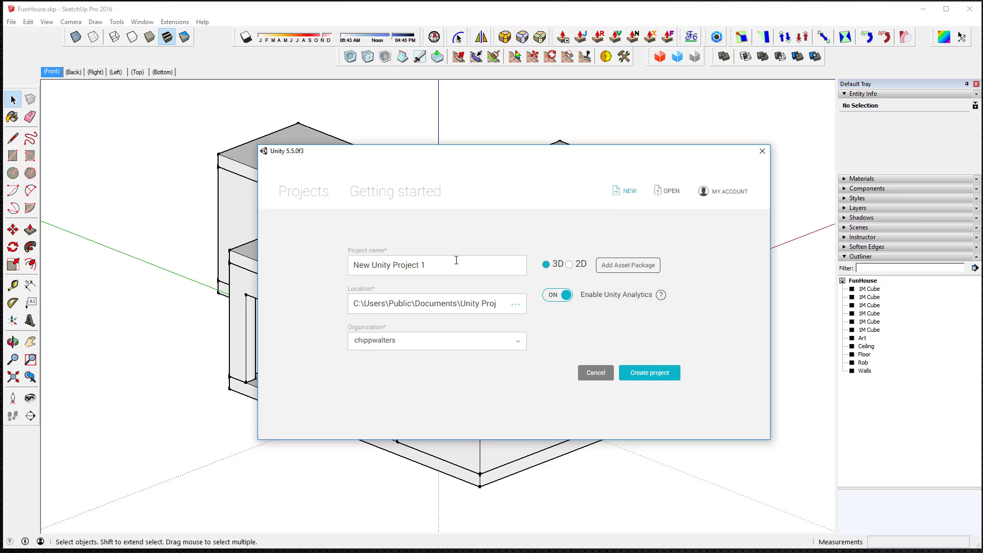
drag(456, 260, 336, 248)
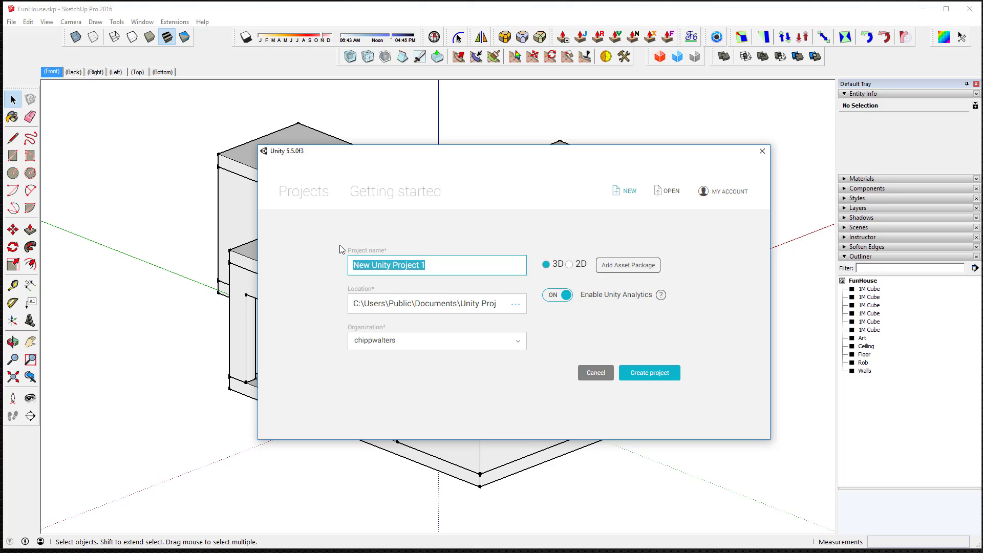
text(FunHouse)
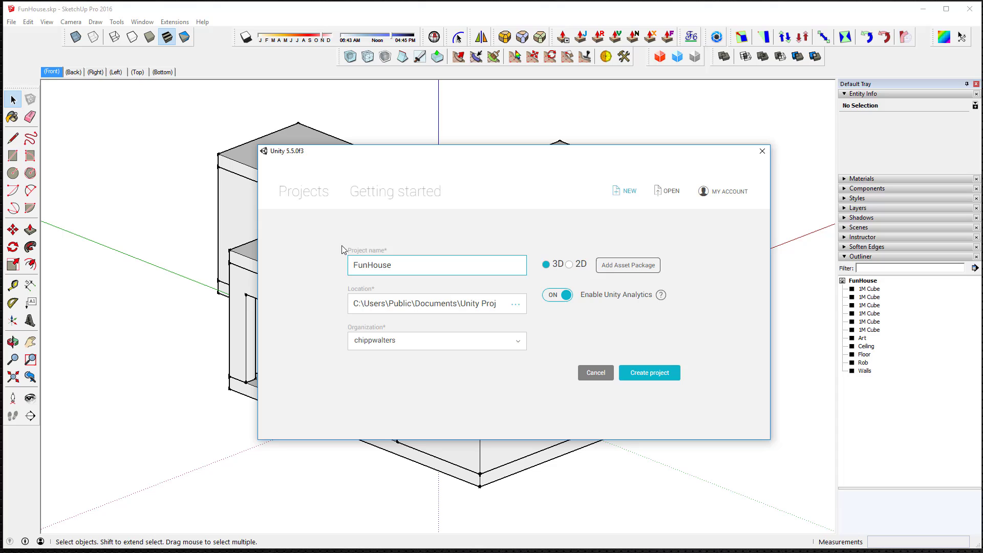
click(654, 378)
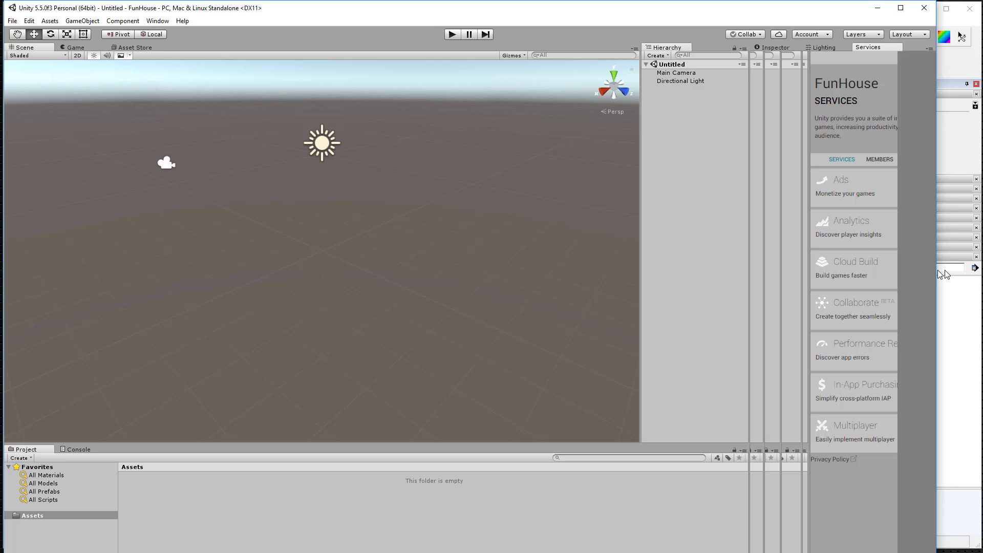
- Stretch the editor window to the screen edges and apply the Default layout
mouse_move(982, 266)
mouse_down()
mouse_move(945, 266)
mouse_move(982, 267)
mouse_up()
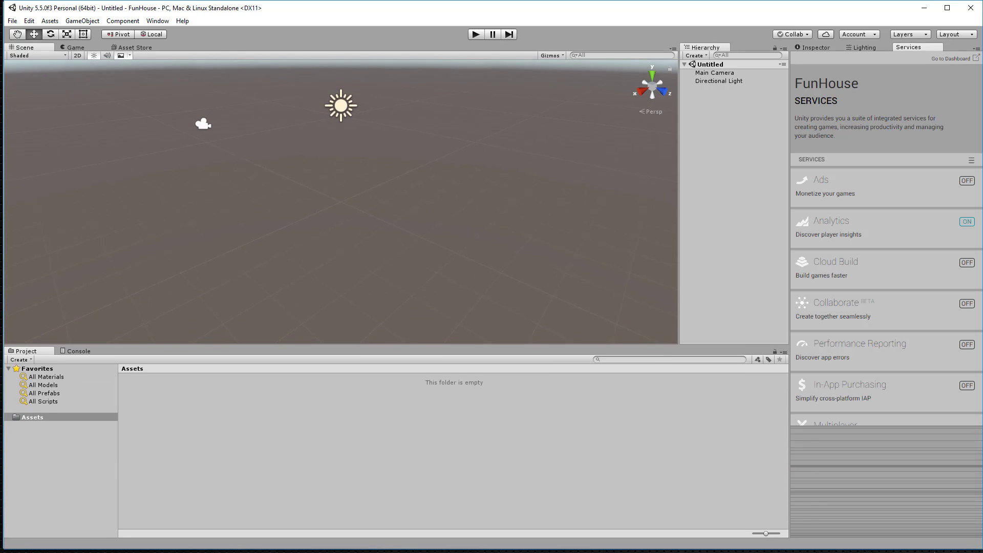
drag(935, 549, 934, 550)
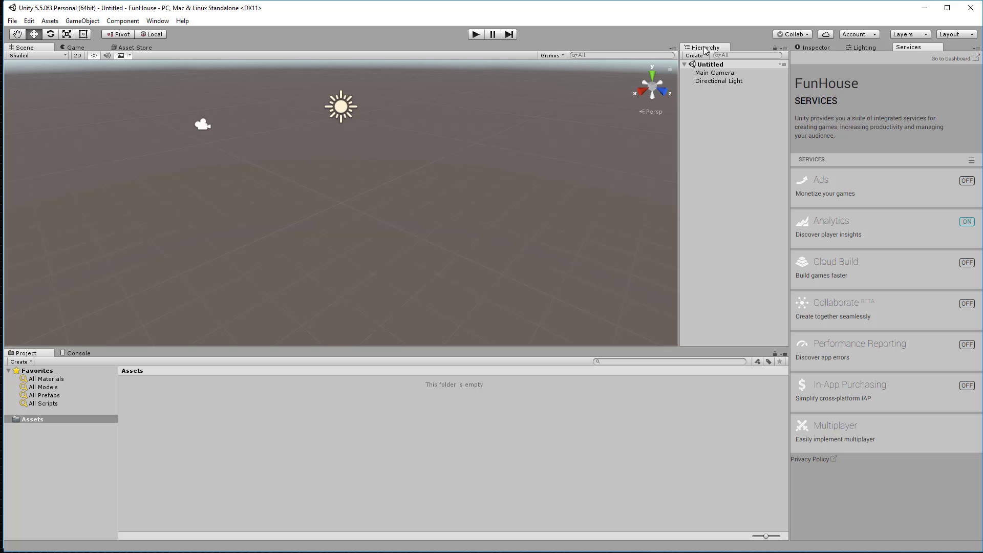
click(958, 35)
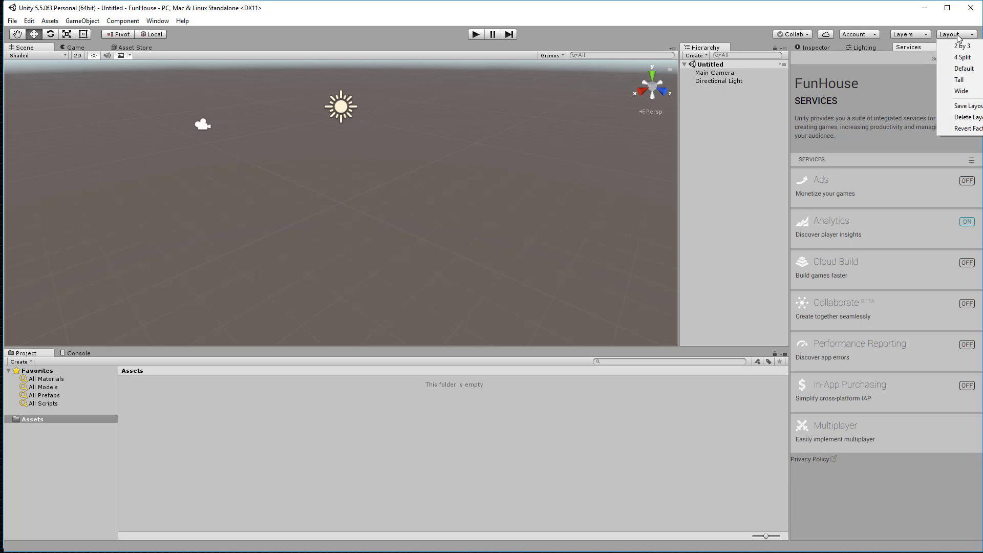
click(963, 68)
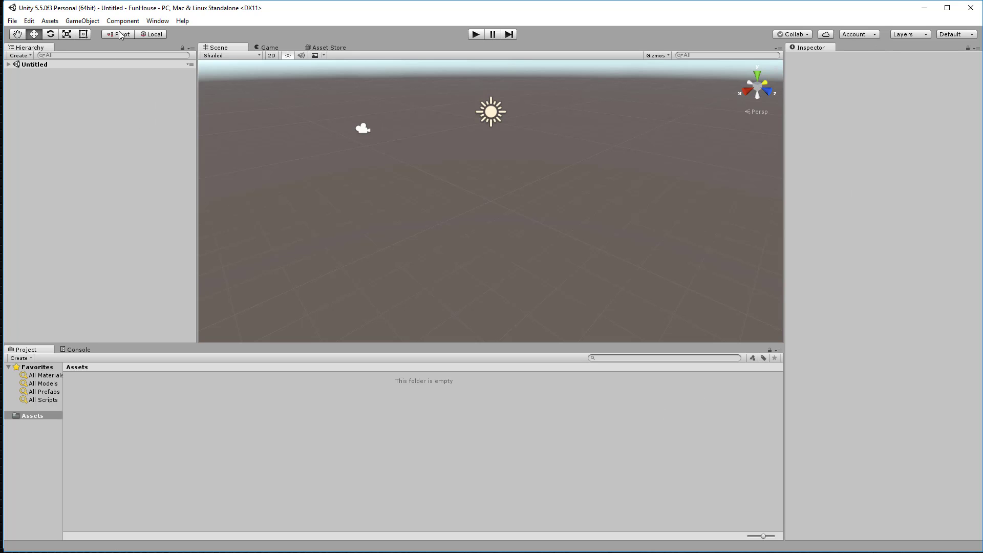
- Open the Lighting window and dock it beside the Inspector
click(158, 20)
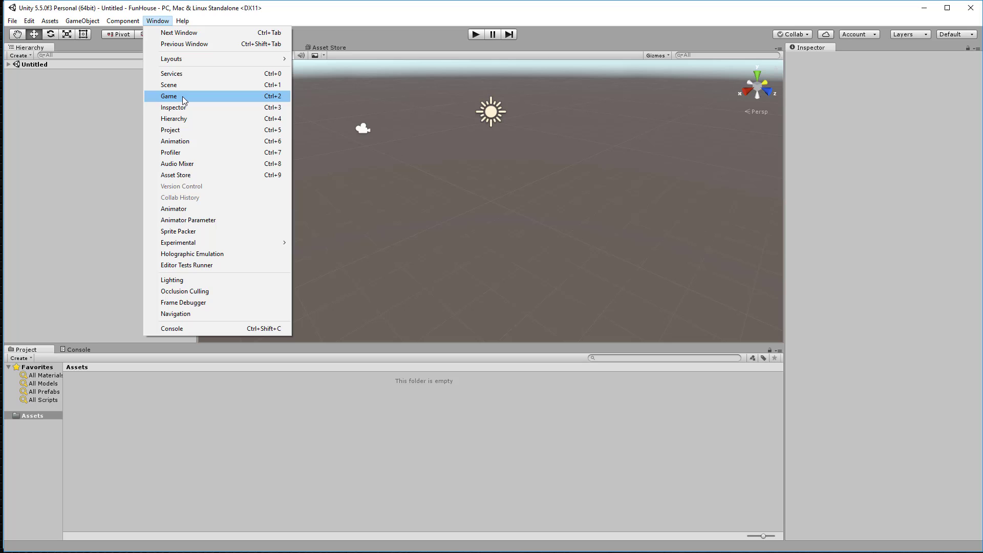
click(192, 282)
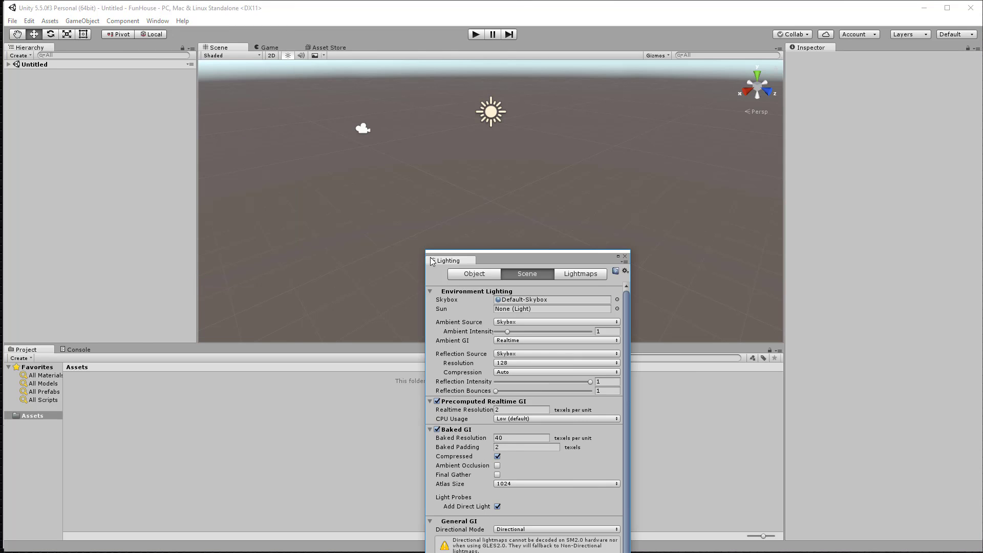
drag(466, 266, 853, 51)
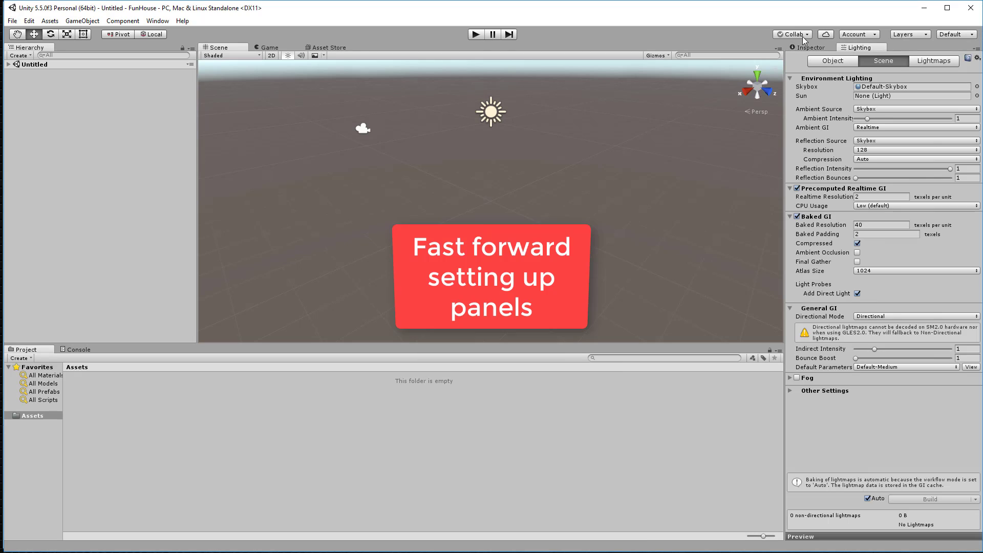
click(809, 47)
- Dock the Hierarchy panel between the Scene view and Inspector, adjusting column widths
drag(30, 47, 768, 199)
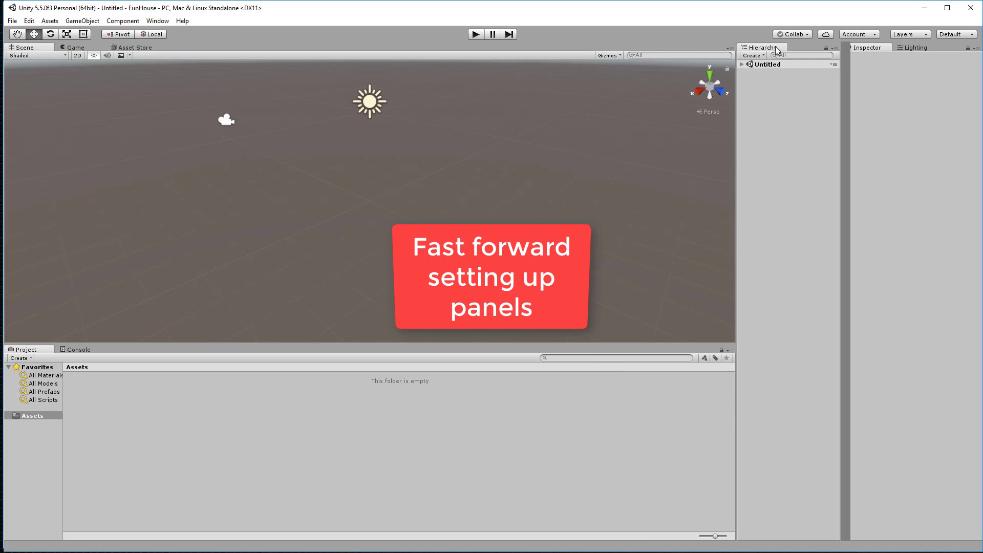
drag(790, 153, 527, 154)
drag(845, 123, 788, 123)
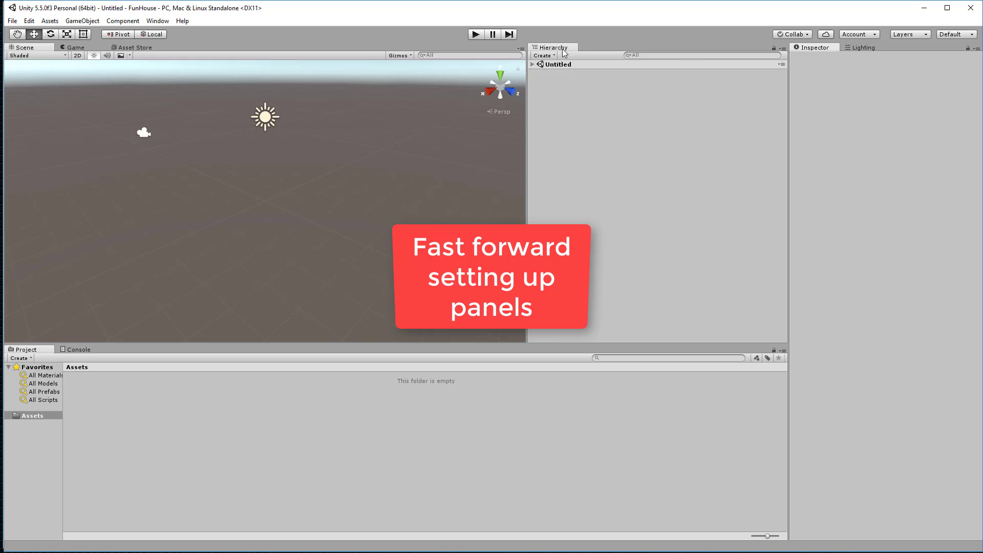
drag(527, 154, 700, 154)
drag(788, 126, 811, 126)
- Group the Inspector with Lighting in the right column and resize the Project panel
drag(126, 343, 126, 402)
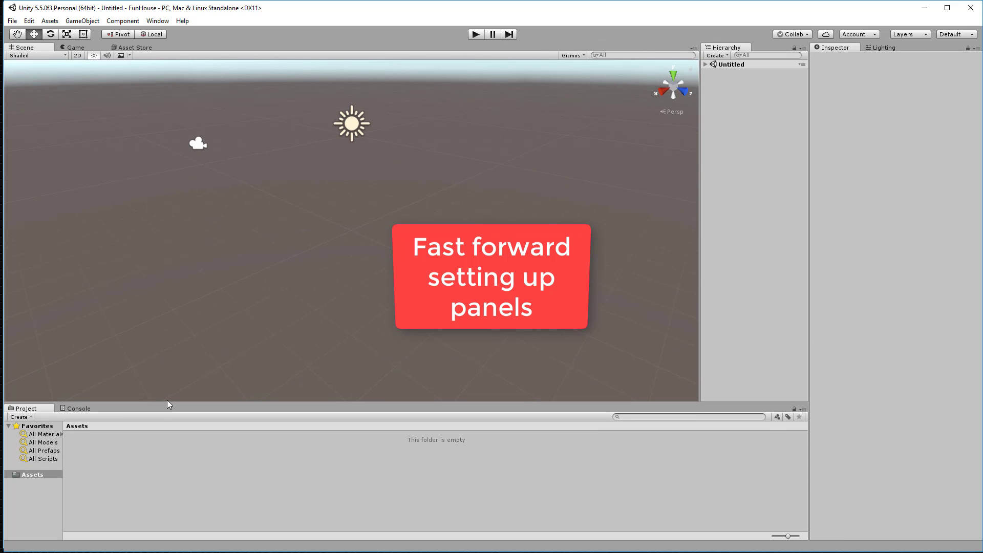
drag(833, 47, 703, 239)
drag(28, 287, 169, 408)
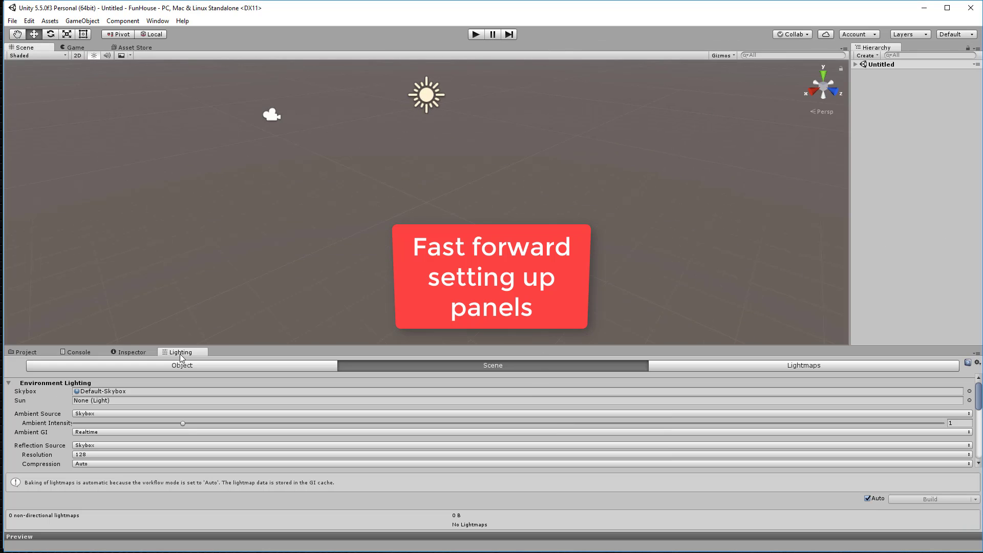
drag(193, 346, 912, 48)
drag(136, 410, 896, 47)
drag(373, 344, 373, 402)
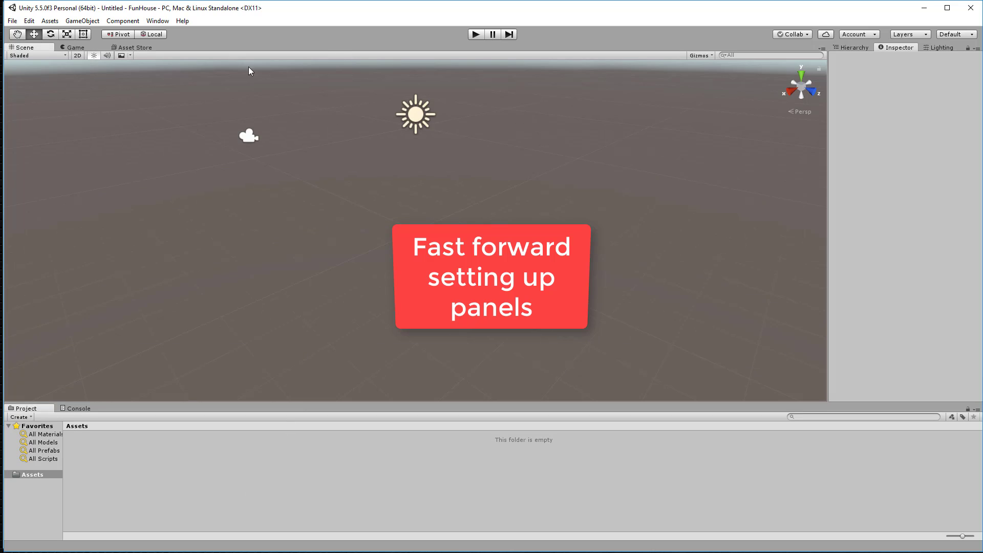
- Dock the Game view beside the Scene view and give Hierarchy its own column
drag(72, 48, 665, 231)
drag(553, 230, 404, 230)
click(848, 48)
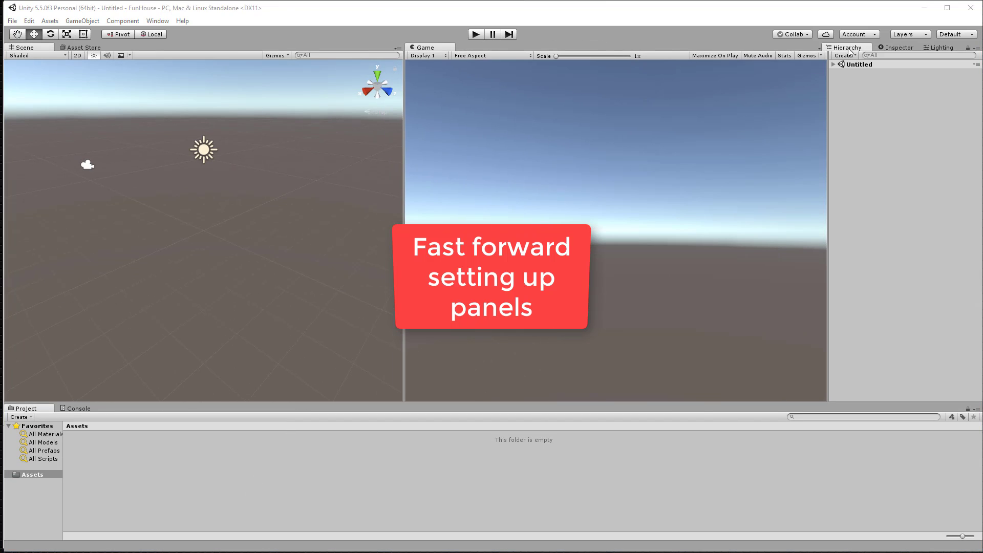
drag(849, 50, 771, 168)
drag(404, 220, 381, 220)
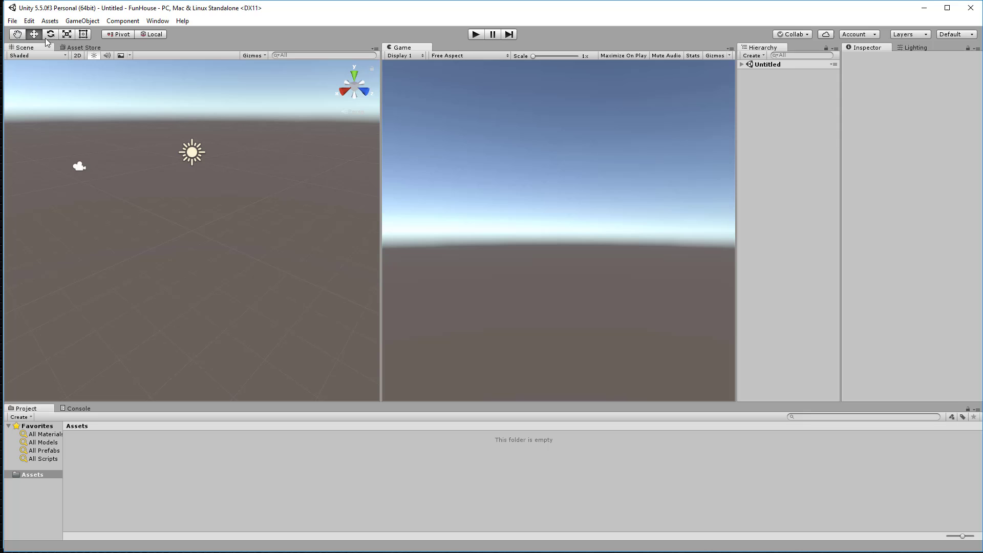
- Add a cube and slide it to about X -1.07, Z -1.24
click(82, 20)
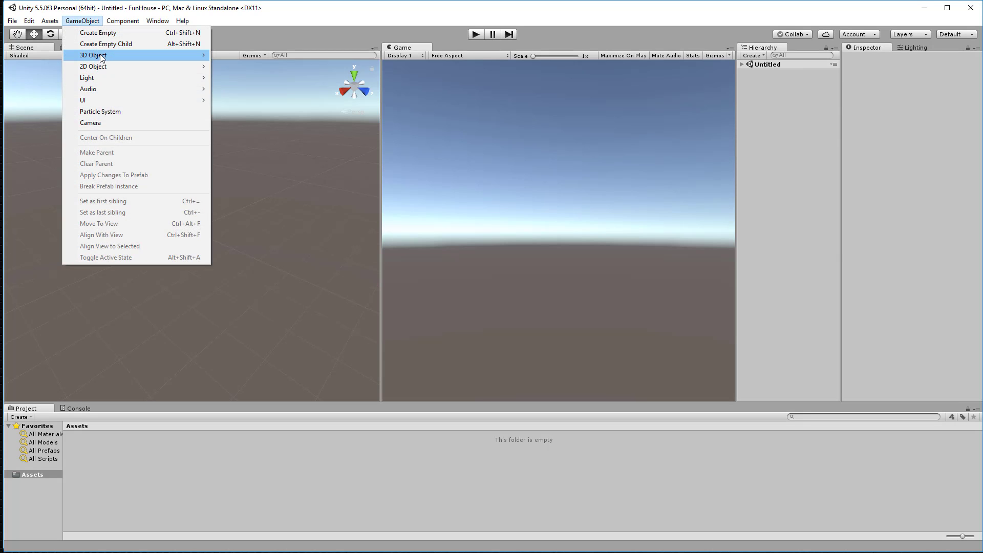
mouse_move(103, 56)
click(250, 57)
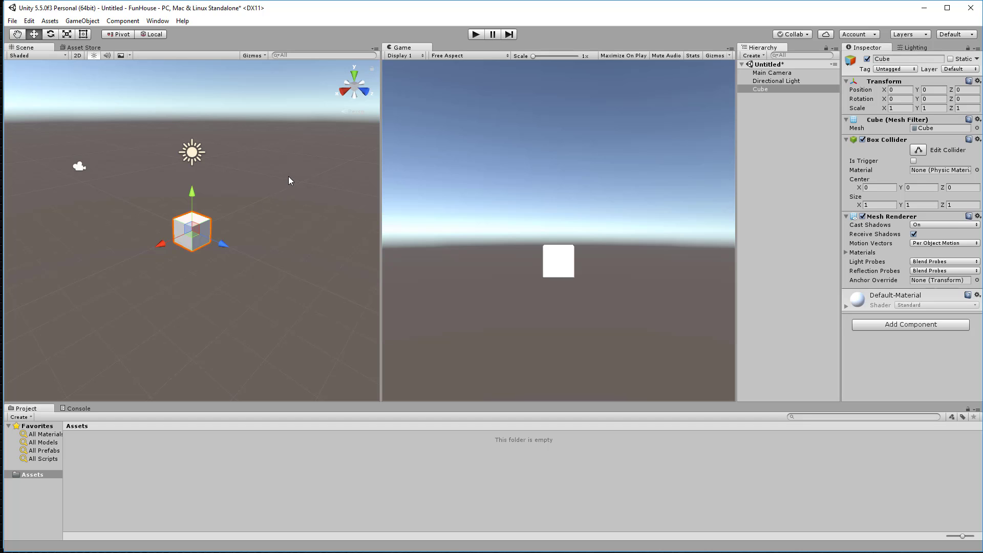
alt+drag(288, 176, 194, 214)
scroll(205, 234, up, 3)
drag(123, 222, 179, 226)
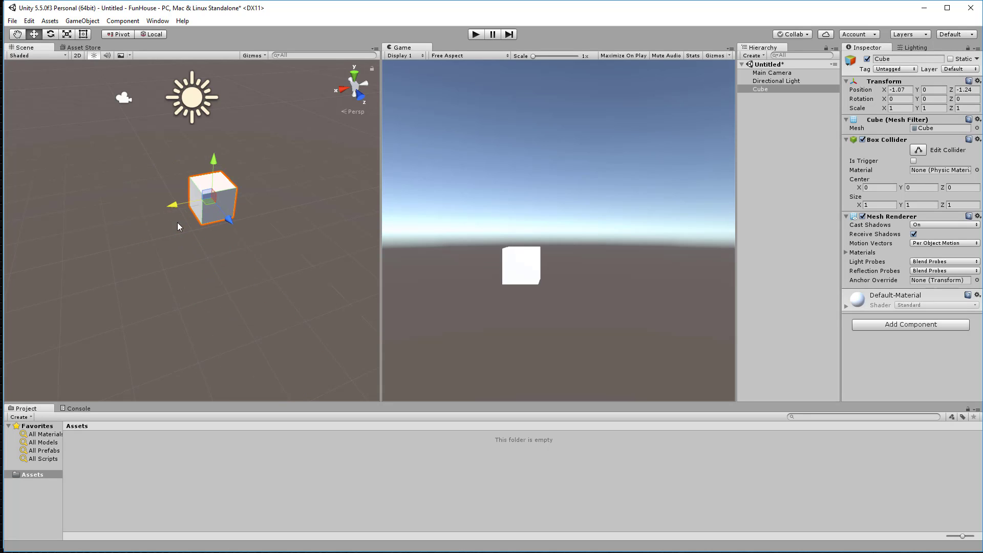
- Rotate the cube 30° around the Y axis
click(50, 34)
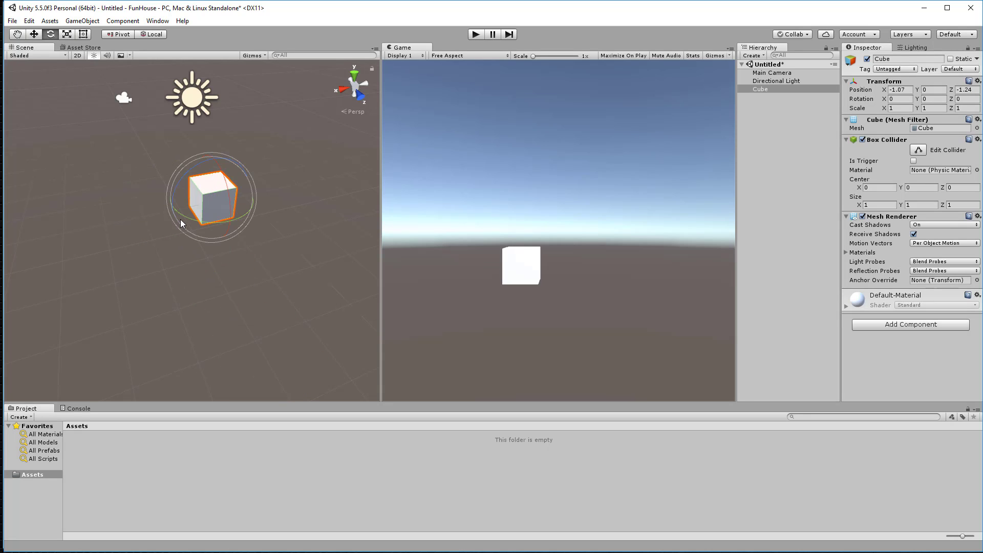
drag(195, 221, 263, 205)
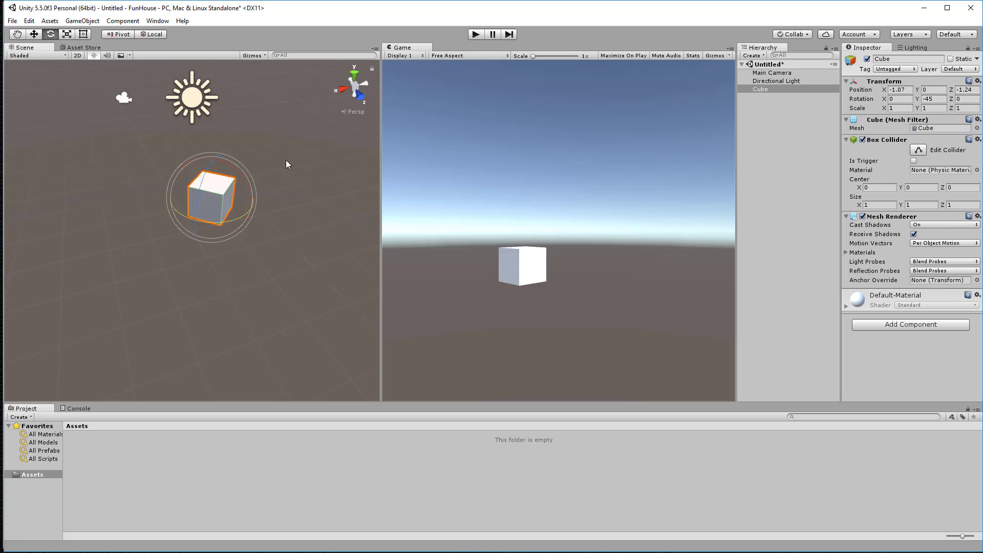
drag(285, 161, 155, 218)
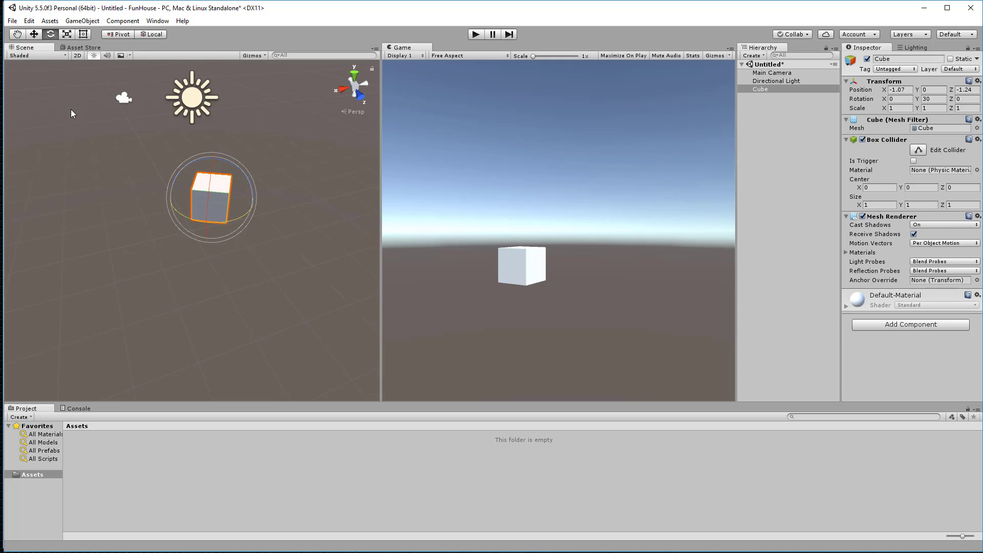
click(76, 21)
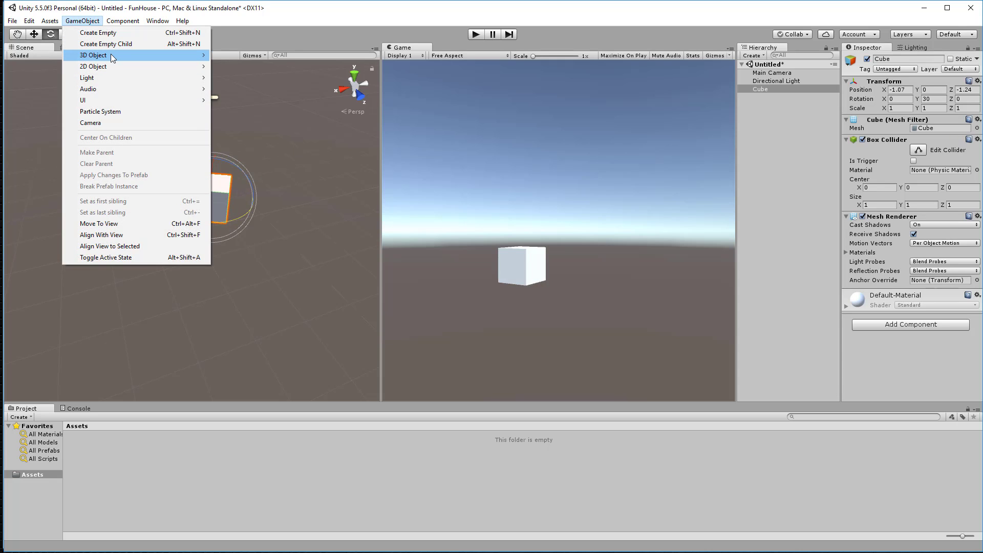
- Add a second cube, Cube (1), and move it back along Z
mouse_move(110, 56)
click(276, 55)
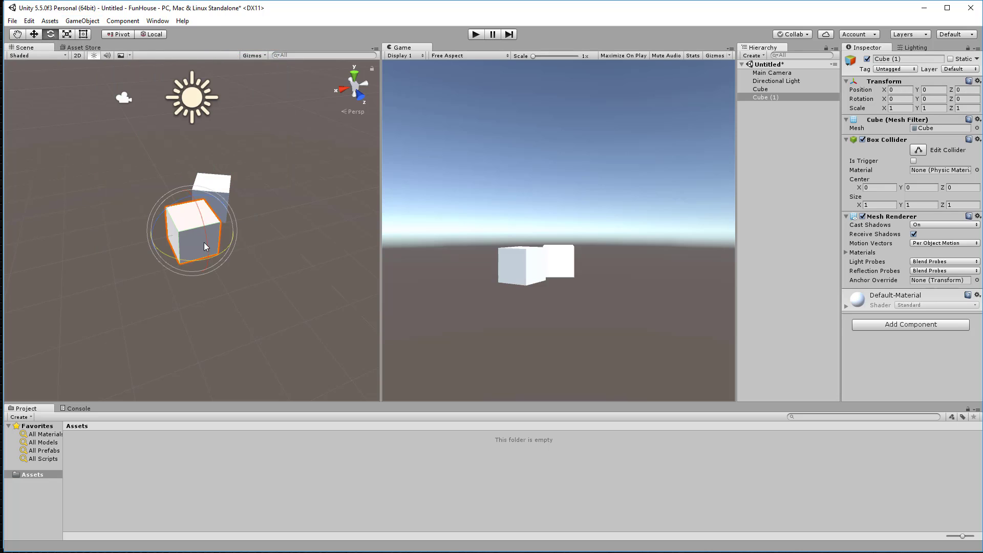
click(34, 34)
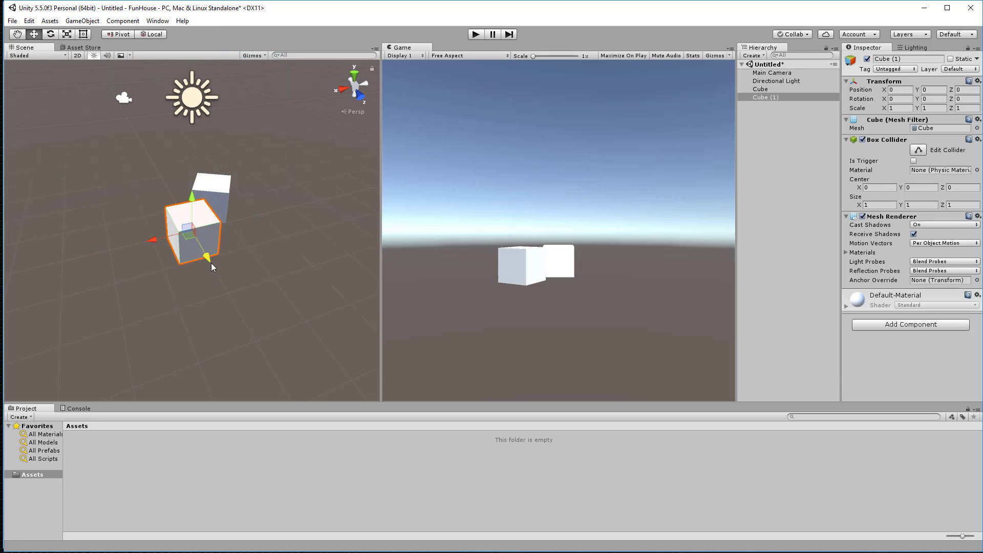
drag(211, 264, 242, 318)
- Scale Cube (1) uniformly to about 1.65 and set its Position Z to 0
click(67, 35)
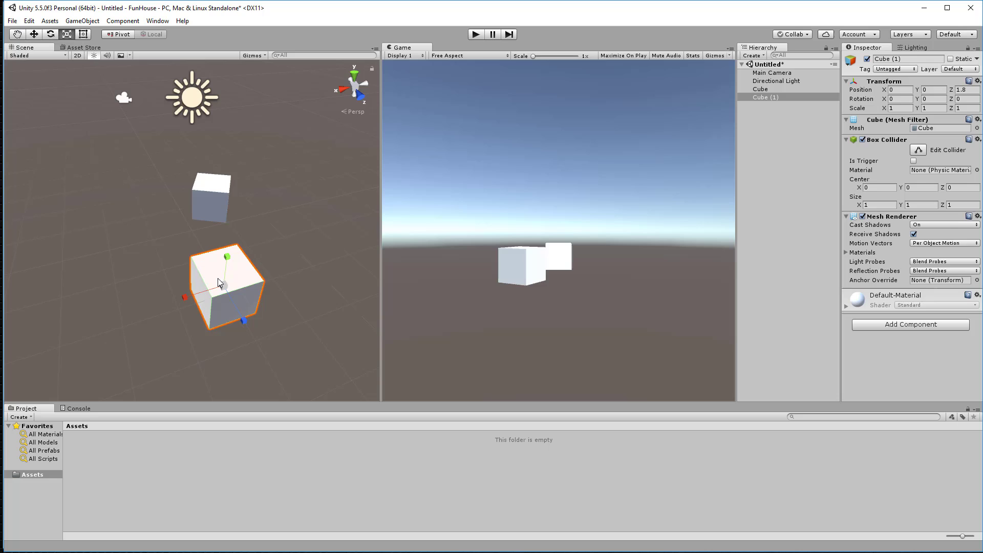
drag(224, 285, 265, 256)
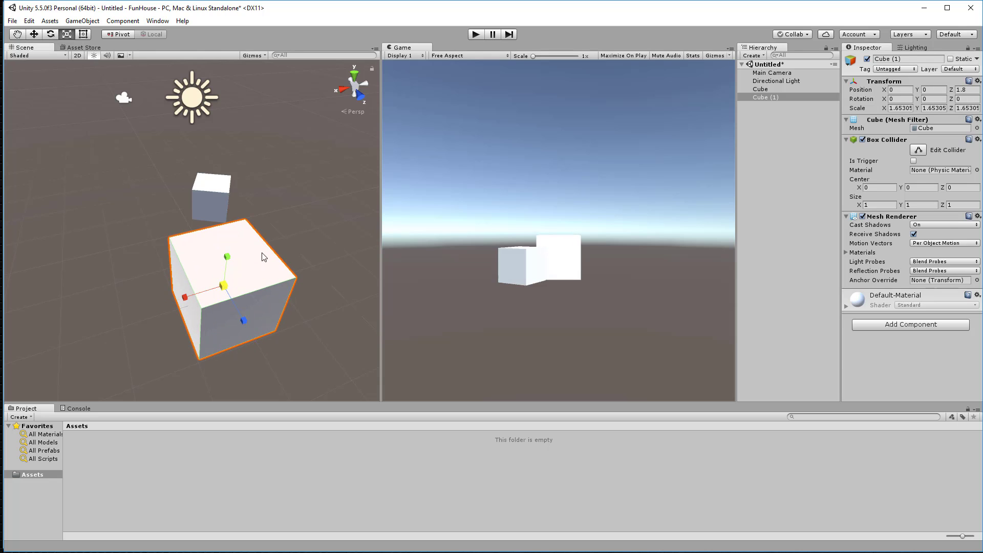
click(904, 92)
click(965, 89)
key(Return)
text(0)
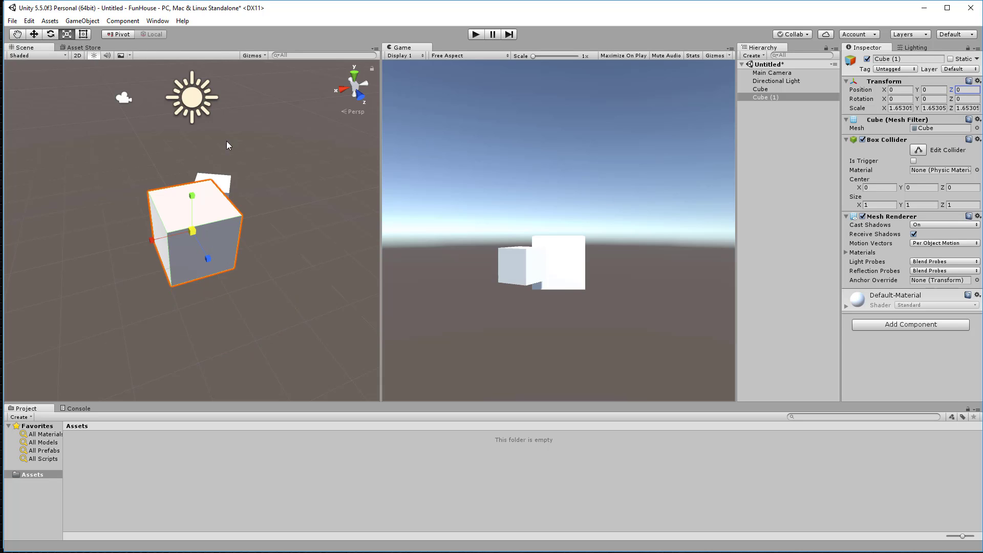
middle_drag(266, 220, 283, 219)
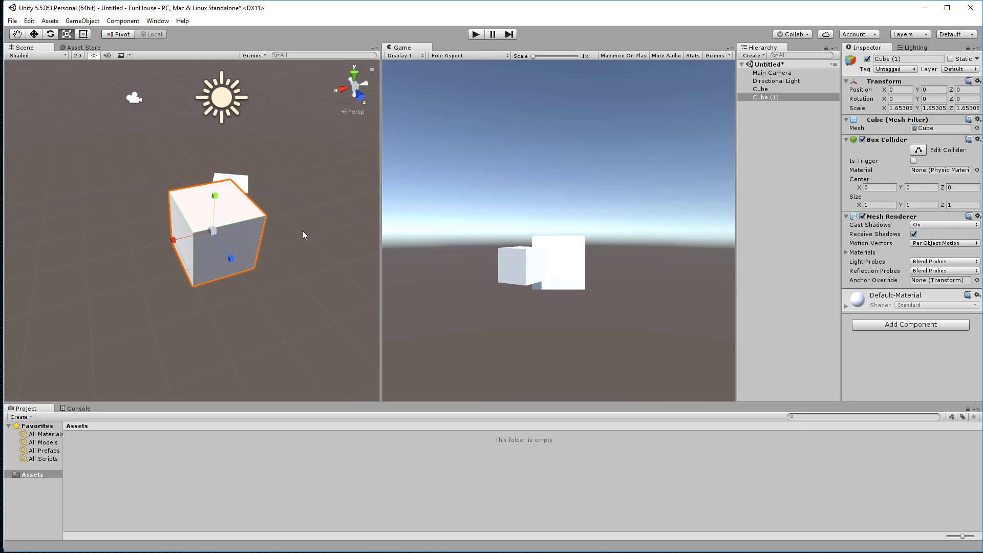
alt+drag(305, 235, 288, 160)
alt+right_drag(287, 160, 345, 267)
alt+drag(268, 260, 303, 259)
mouse_move(325, 285)
alt+right_down()
mouse_move(333, 241)
mouse_move(305, 174)
mouse_move(318, 277)
alt+right_up()
mouse_move(318, 276)
alt+mouse_down()
mouse_move(314, 261)
mouse_move(309, 285)
mouse_move(318, 270)
alt+mouse_up()
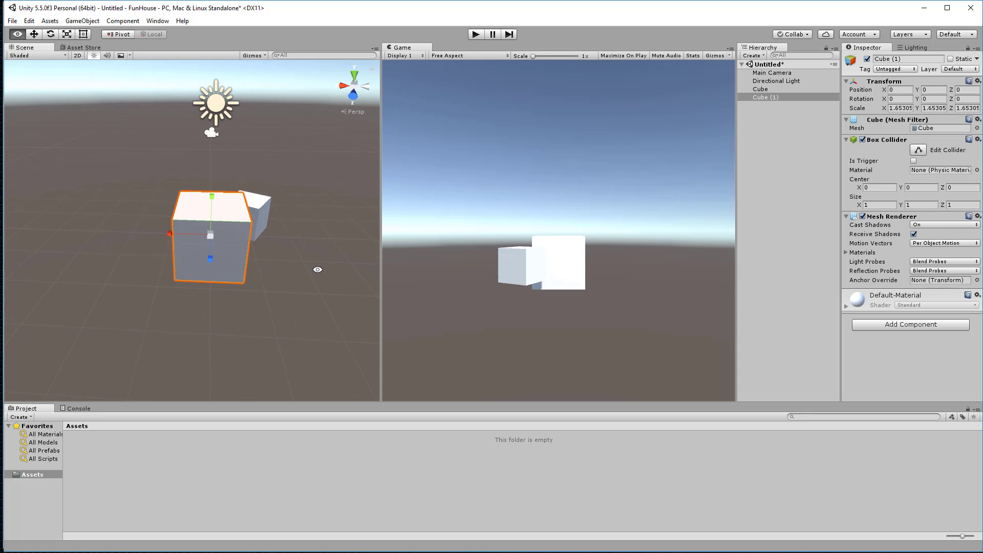
drag(317, 269, 230, 346)
- With the Rect tool, move the small cube up and to the right
click(217, 249)
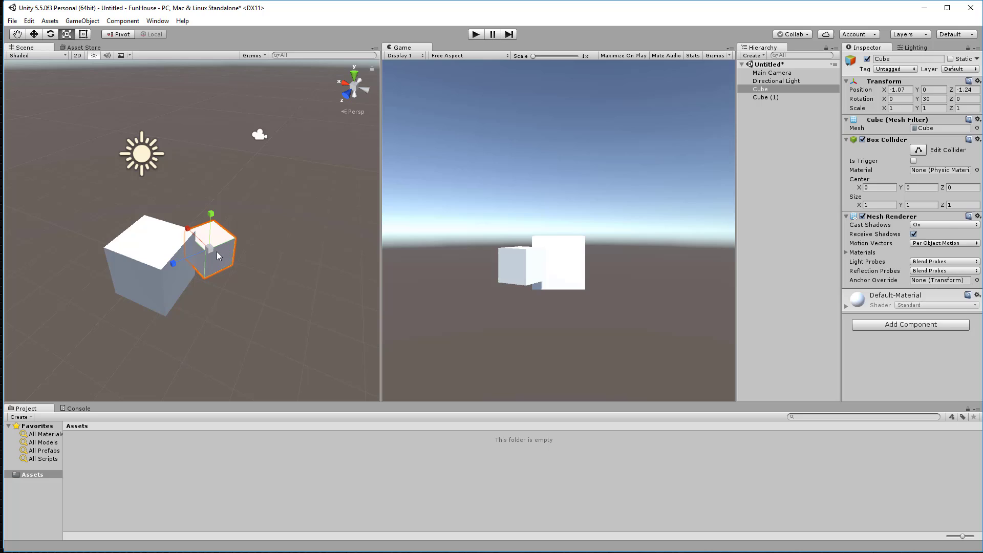
drag(217, 251, 305, 162)
click(219, 249)
click(82, 33)
click(278, 207)
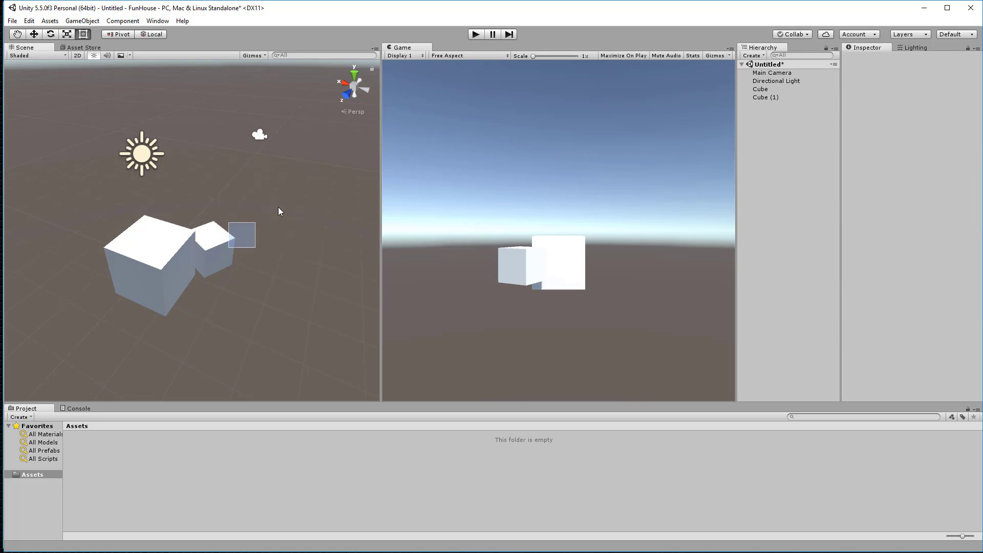
click(212, 241)
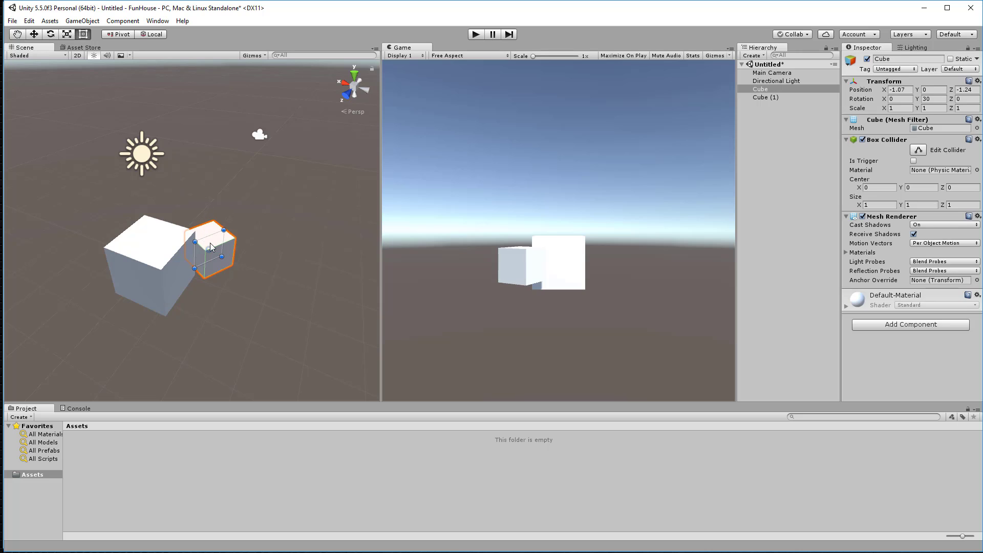
drag(215, 245, 283, 204)
- Move Cube (1) down-left and stretch it to scale X 2.89, Y 3.38
click(151, 256)
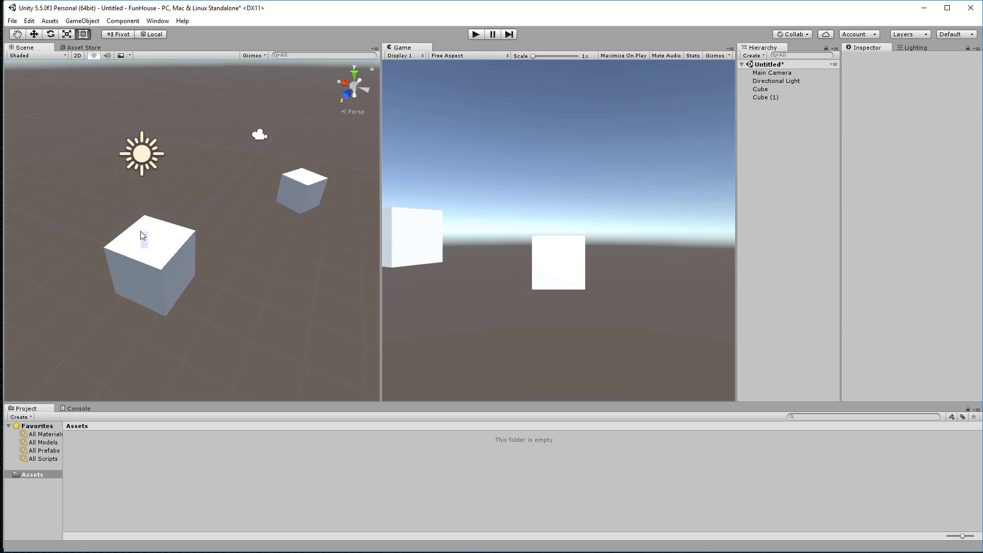
drag(154, 248, 161, 308)
drag(128, 258, 129, 204)
mouse_move(269, 270)
middle_down()
mouse_move(235, 268)
mouse_move(279, 267)
middle_up()
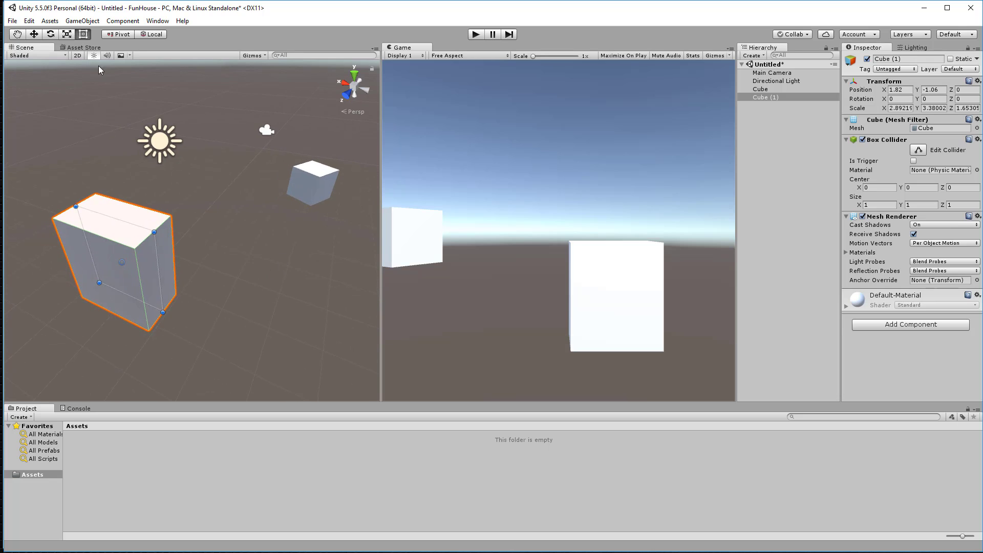
- Vertex-snap Cube (1)'s corner onto the small cube, placing it at X -0.81, Y 2.08, Z -3.42
click(34, 34)
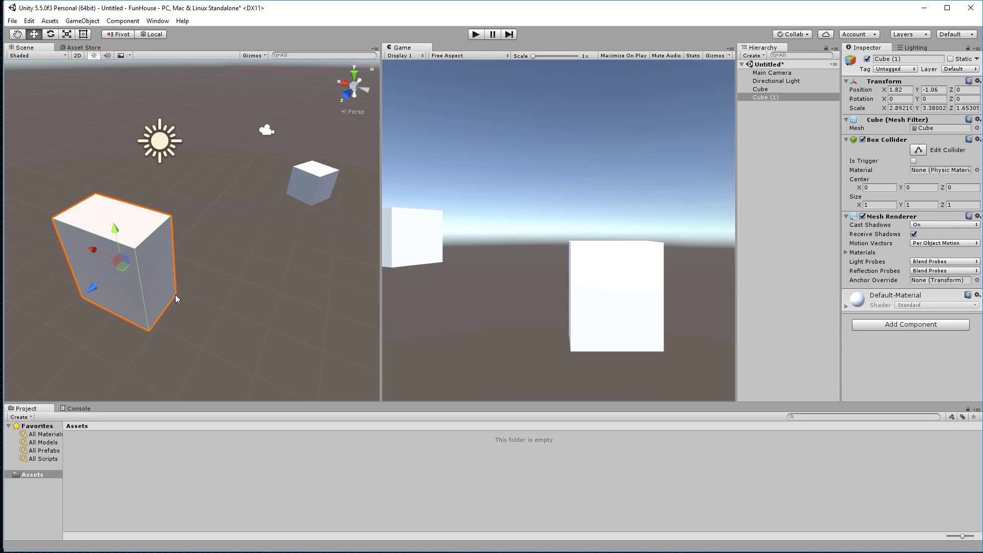
key(v)
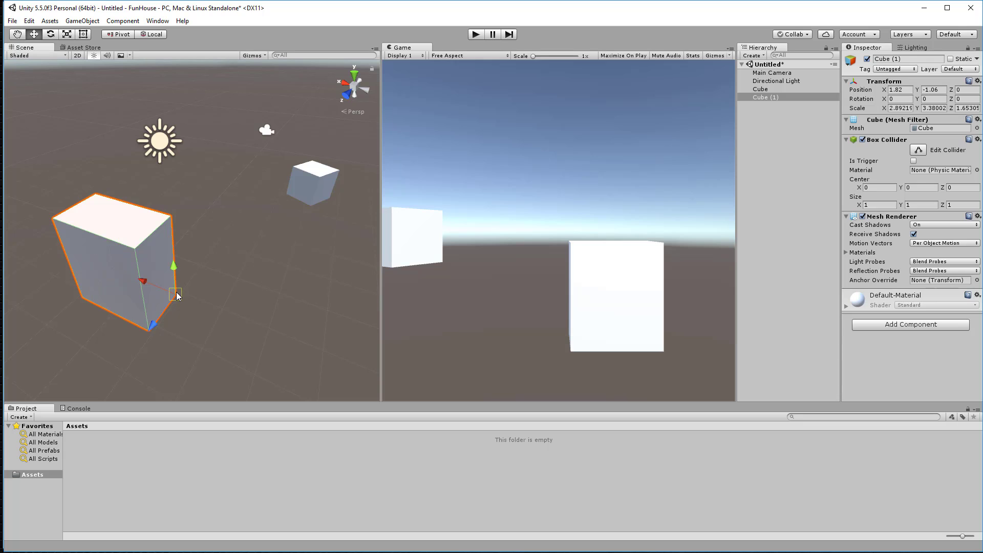
drag(177, 295, 289, 186)
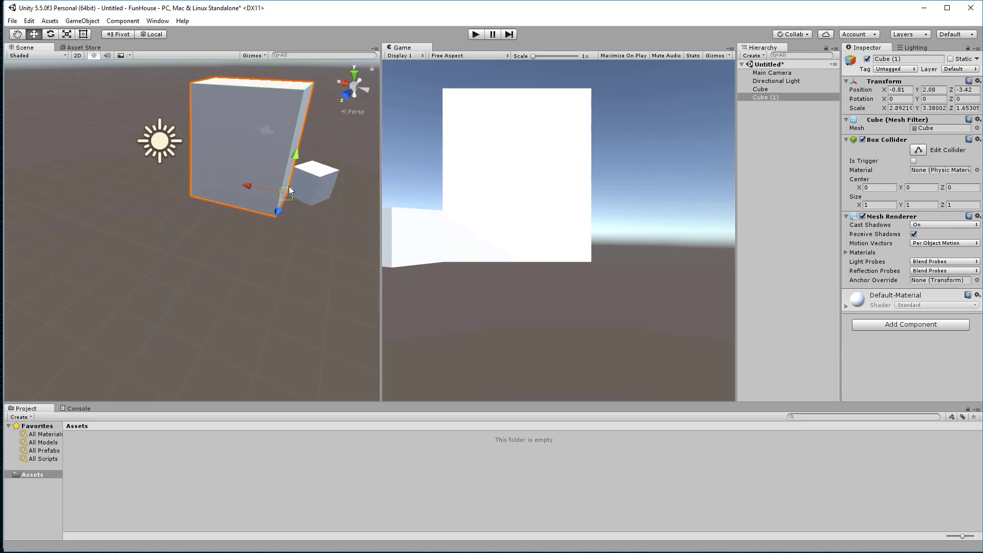
- Move the Main Camera along its Y, Z and X arrows to 5.11, 1.84, -12.92
mouse_move(293, 250)
middle_down()
mouse_move(266, 268)
mouse_move(278, 255)
middle_up()
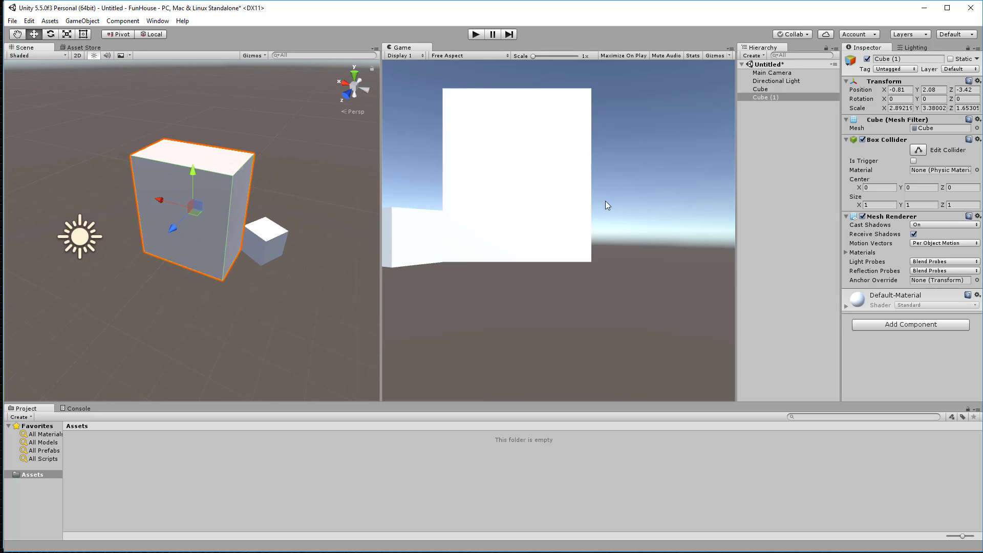
scroll(308, 241, down, 5)
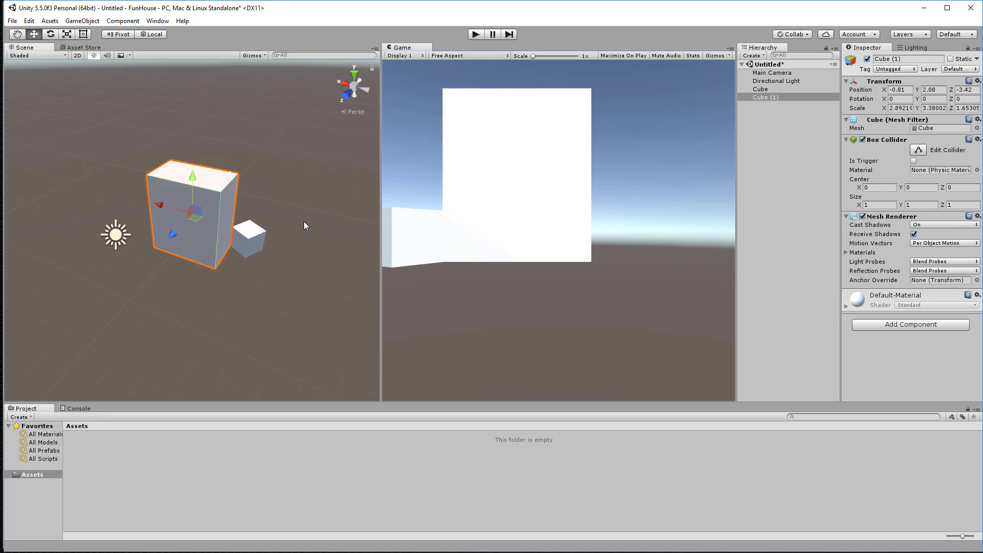
click(770, 73)
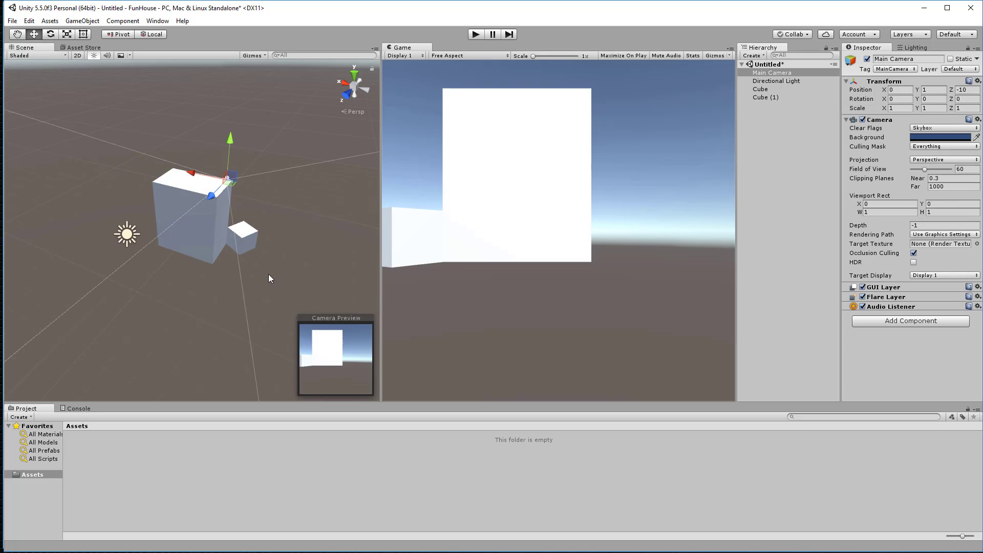
scroll(271, 278, down, 2)
drag(223, 143, 227, 123)
drag(213, 170, 224, 164)
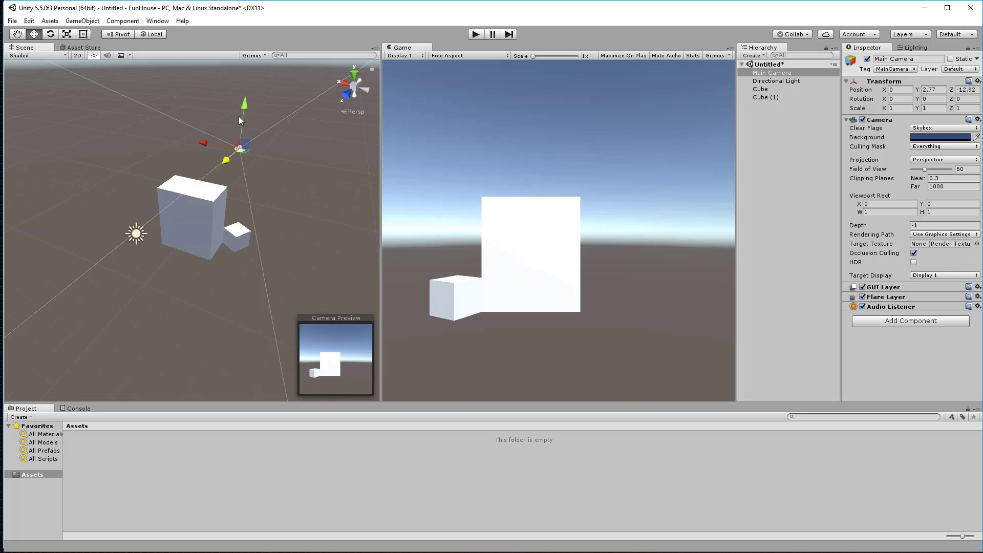
drag(239, 115, 244, 115)
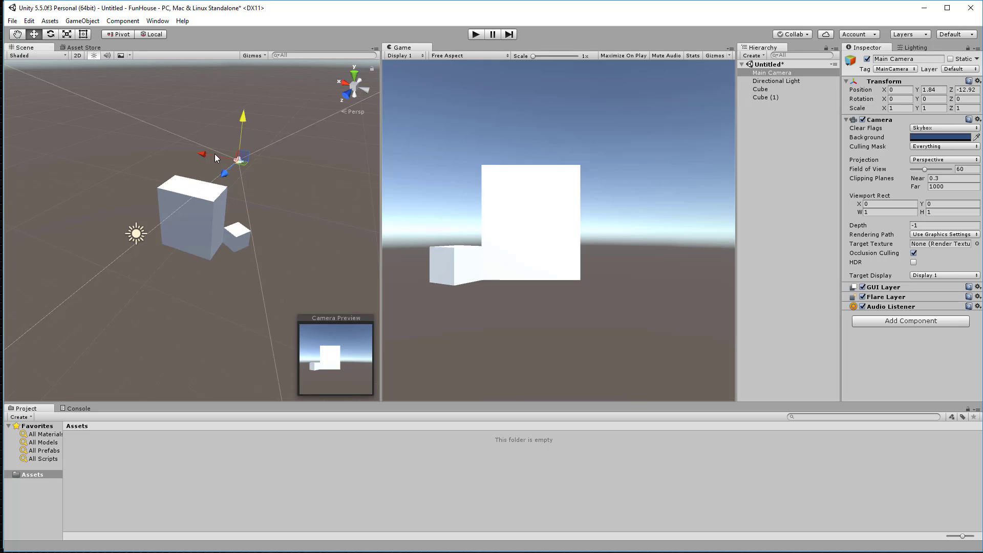
drag(201, 152, 144, 135)
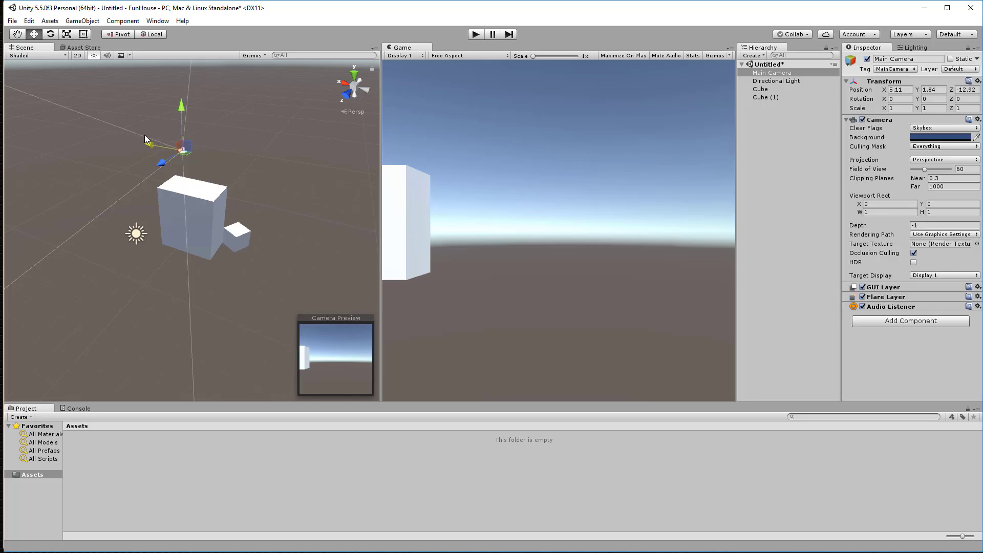
- Select Cube (1) and align the Scene view to it with Align View to Selected
click(153, 141)
click(191, 210)
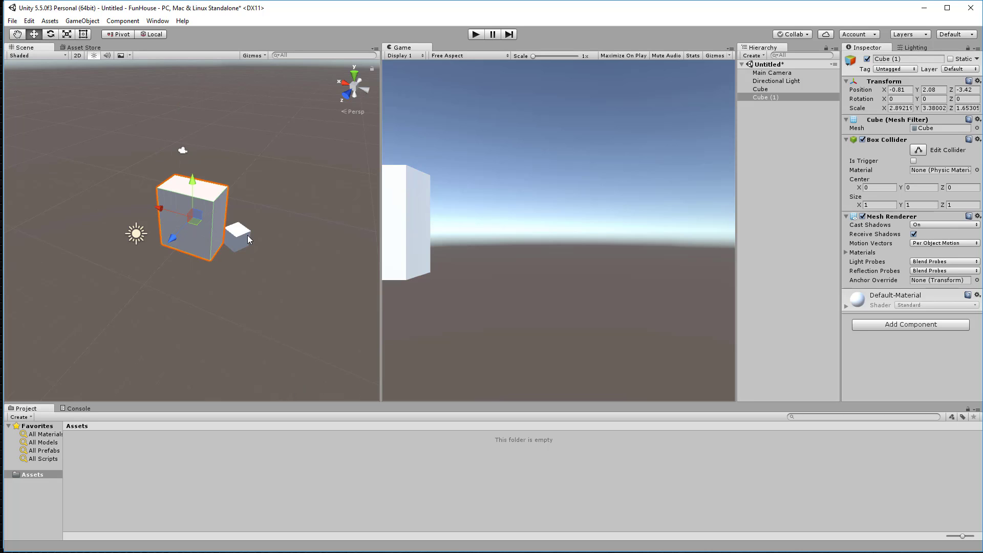
scroll(251, 225, up, 8)
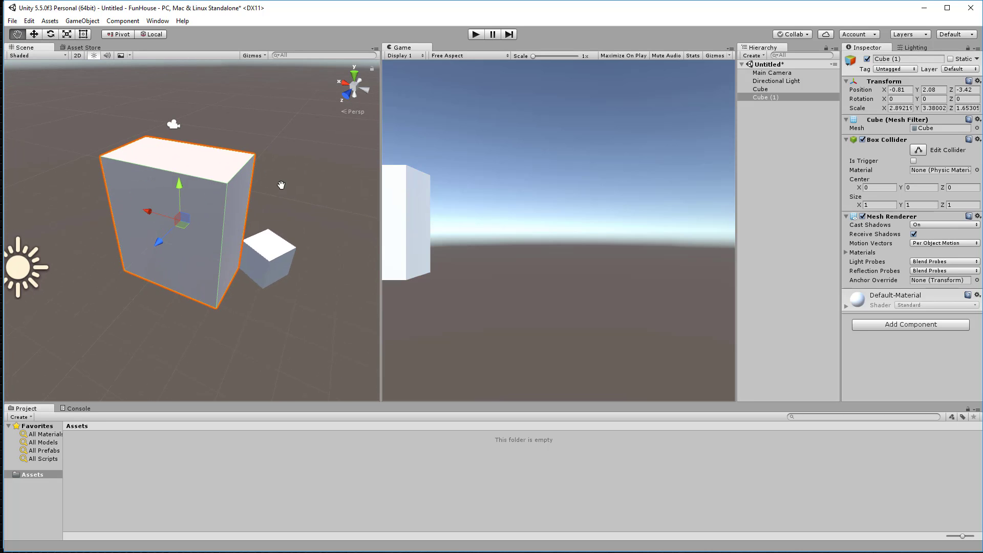
middle_drag(281, 185, 289, 192)
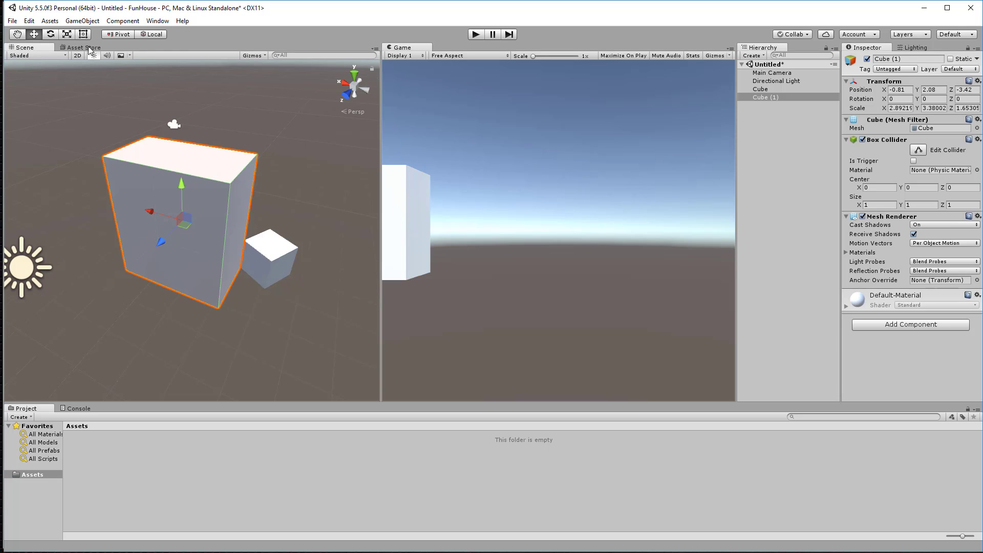
click(83, 21)
click(143, 229)
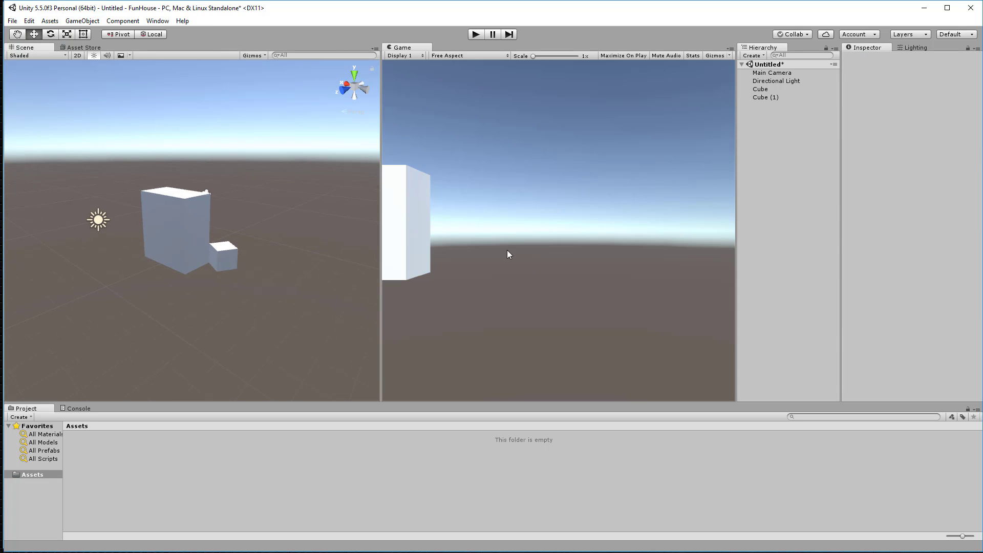
click(795, 73)
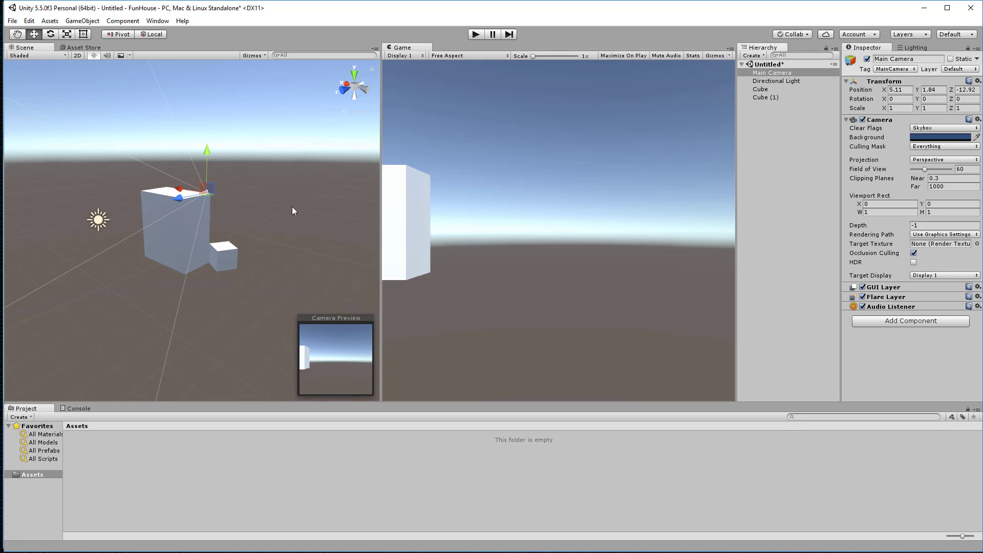
- Align the Main Camera with the current Scene view
click(82, 21)
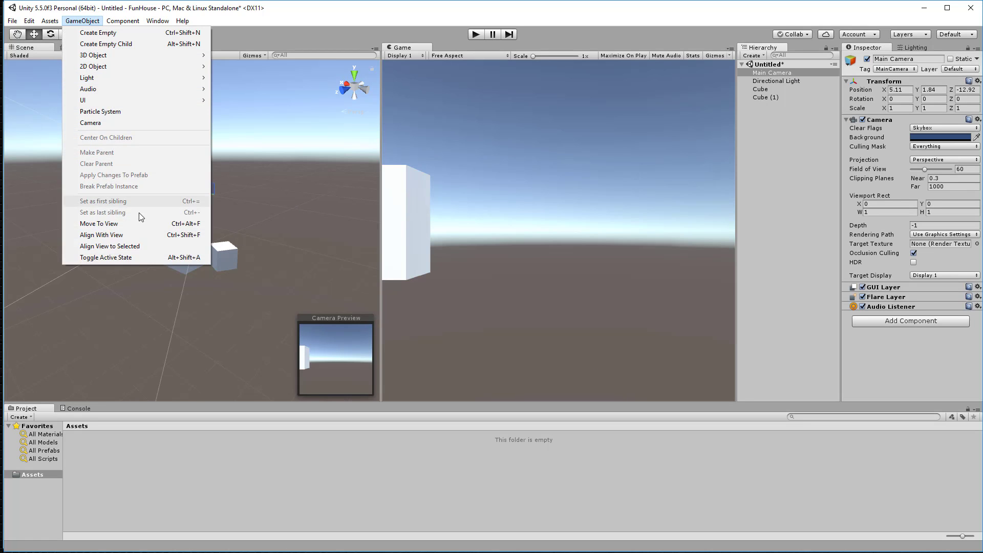
click(111, 236)
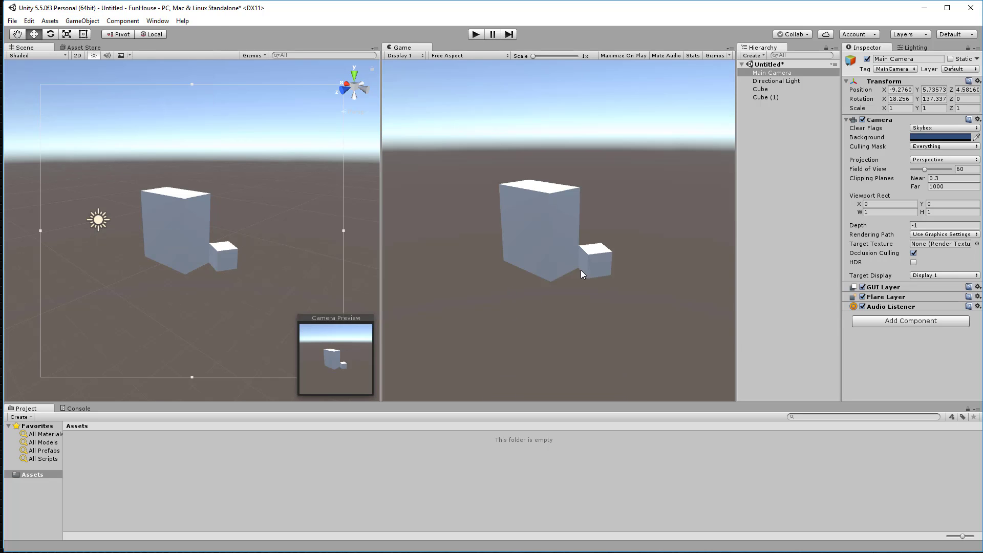
click(361, 199)
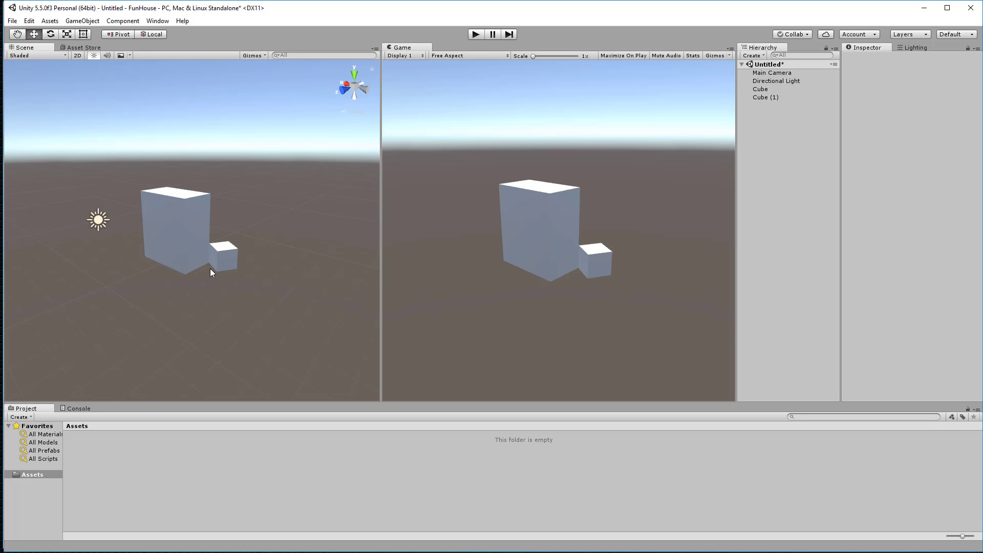
- Fly the Scene view close to the cubes and realign the camera with Ctrl+Shift+F, near X -3.66, Z -9.02
alt+drag(210, 269, 247, 255)
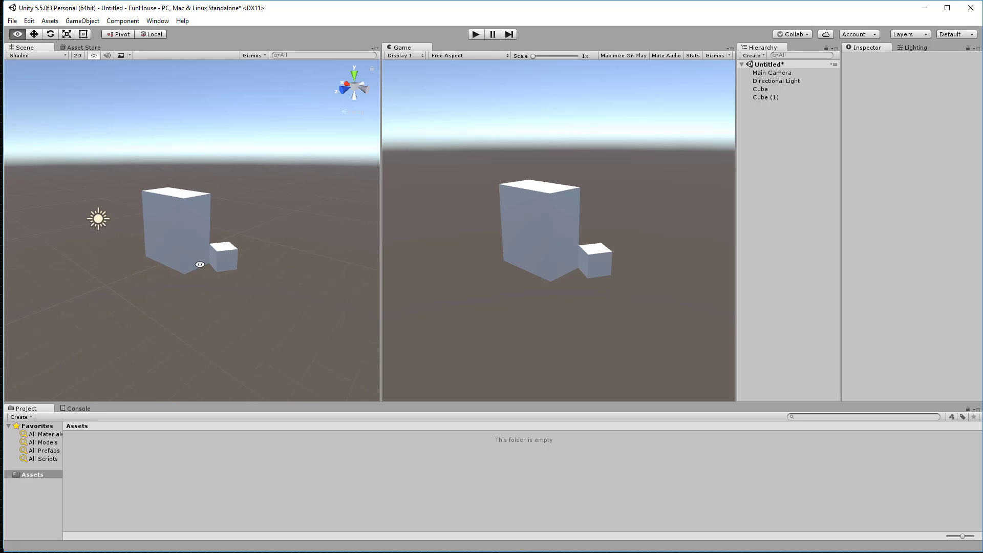
scroll(200, 266, up, 3)
drag(244, 153, 317, 220)
right_drag(317, 219, 241, 231)
key(w)
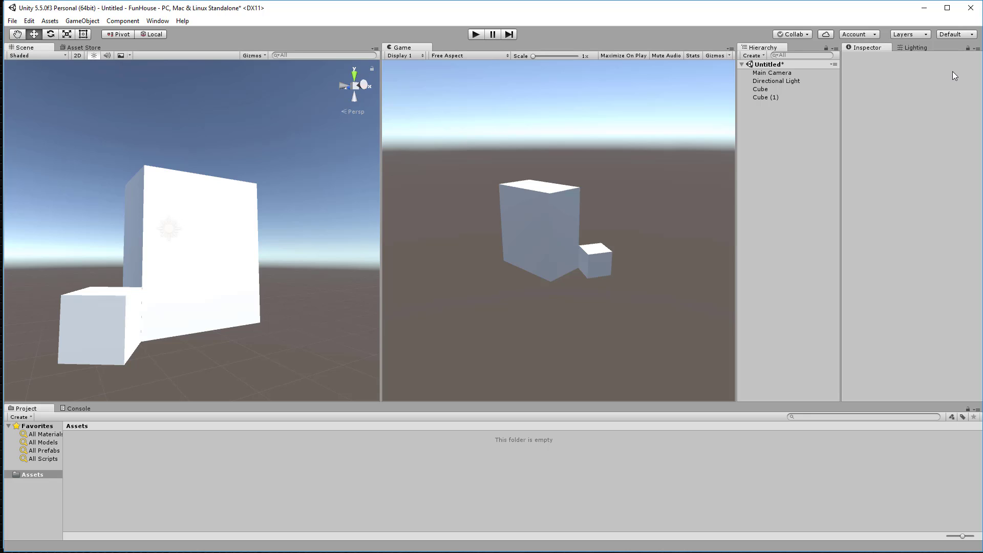
click(775, 73)
key(ctrl+shift+f)
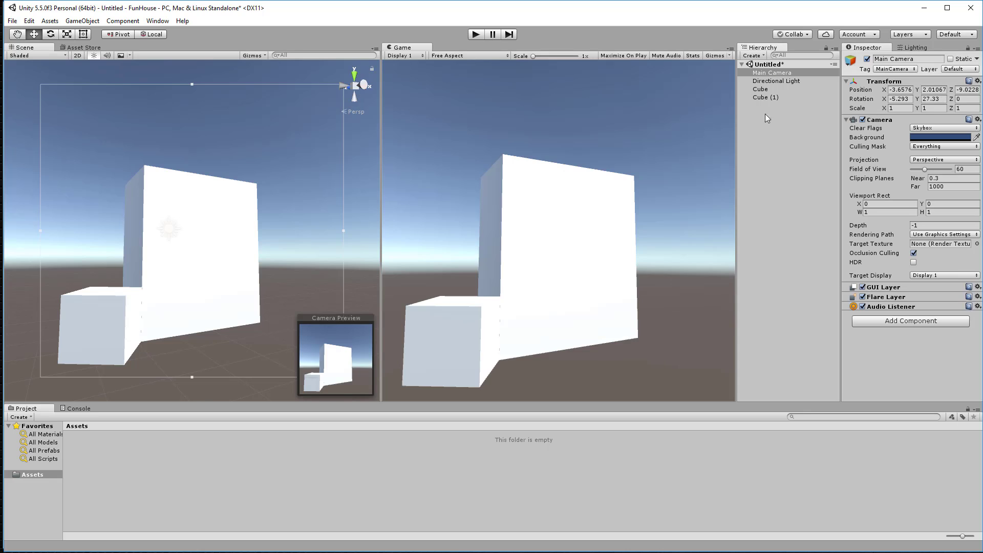
click(35, 88)
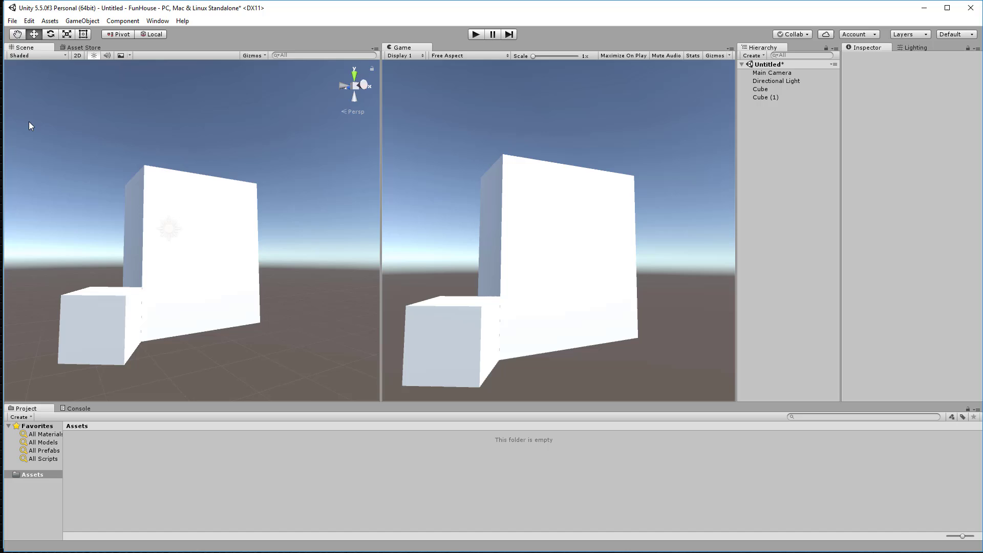
alt+drag(29, 126, 286, 183)
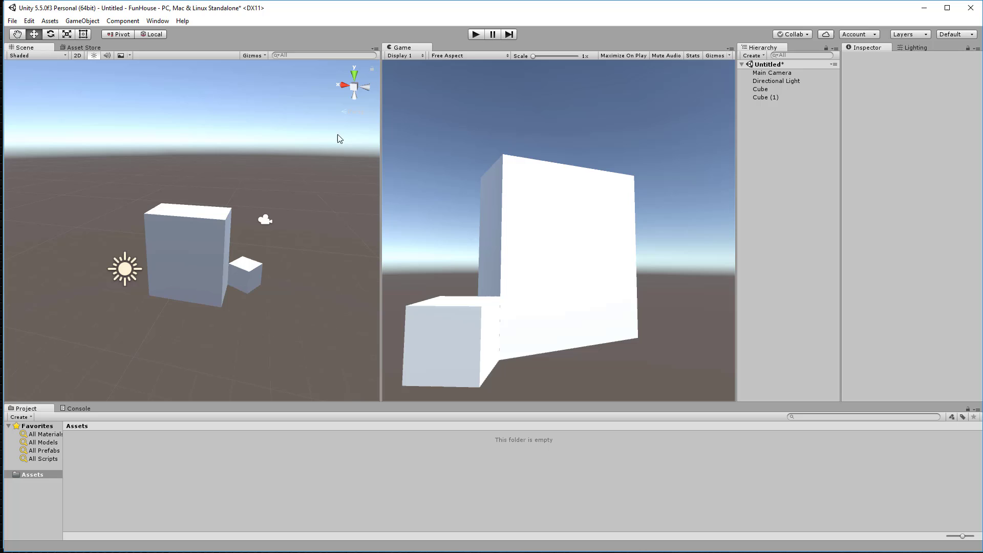
- Slide Cube (1) along X to 6.94 so only the small cube shows in the Game view
click(207, 248)
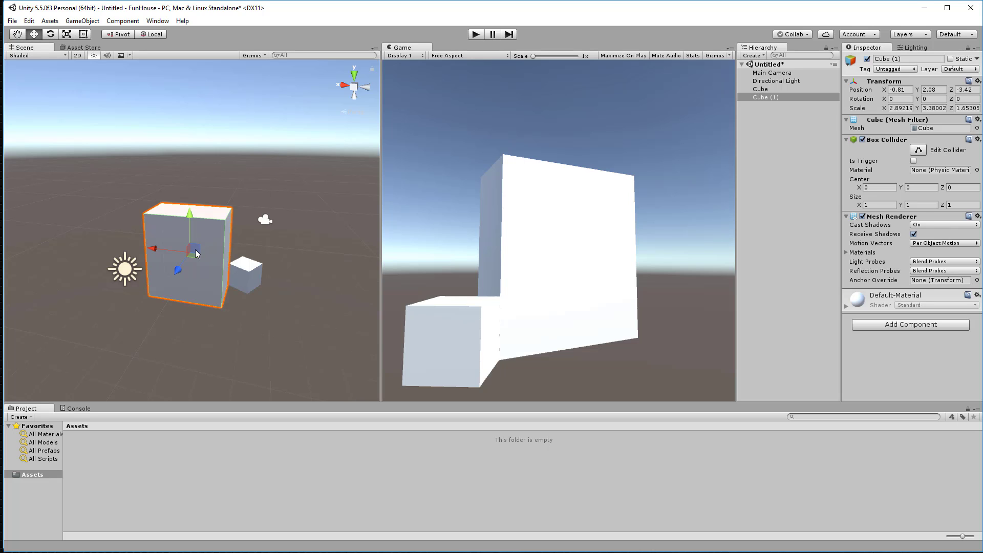
click(244, 285)
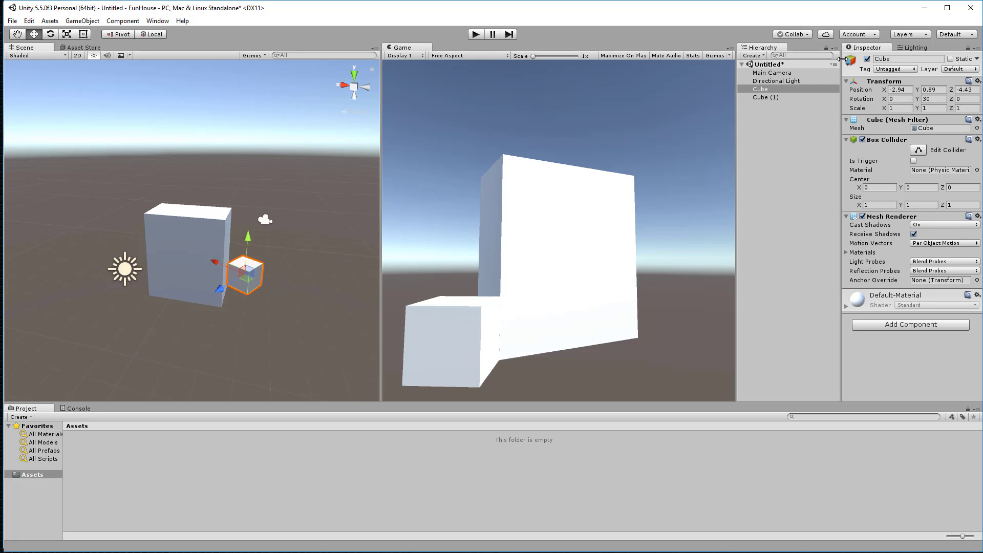
click(199, 242)
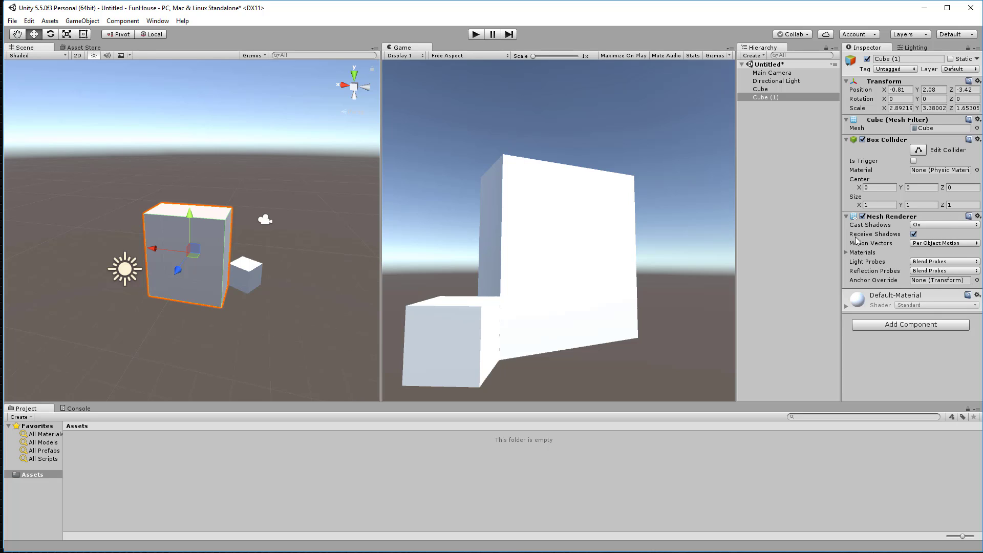
alt+drag(302, 219, 253, 273)
key(w)
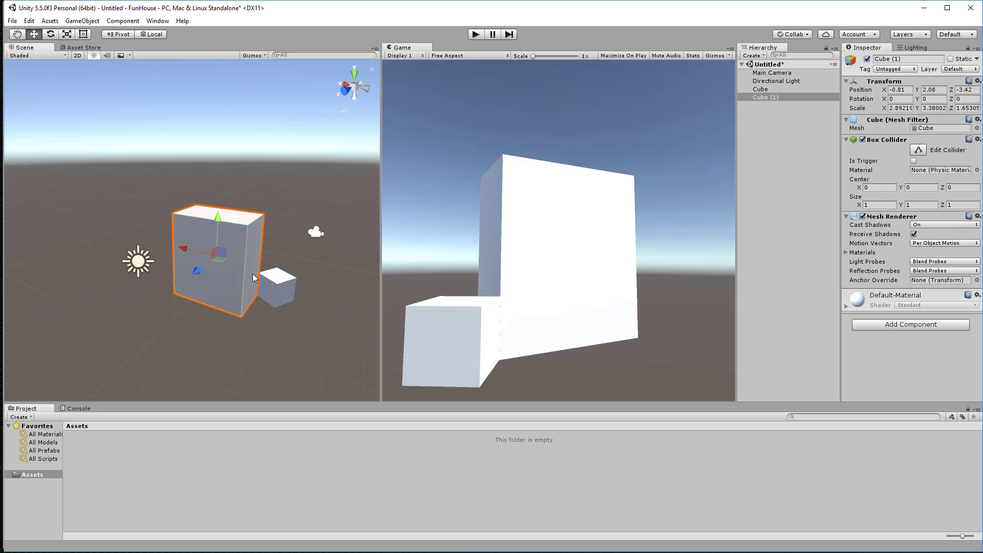
drag(184, 249, 54, 196)
- Orbit the scene view and frame the tall box
click(177, 302)
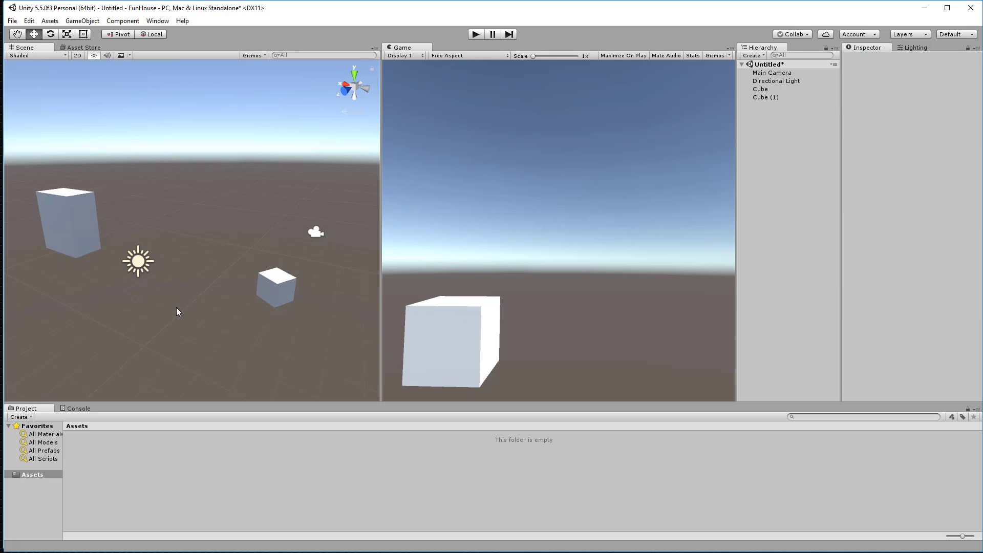
alt+drag(181, 310, 117, 306)
click(132, 209)
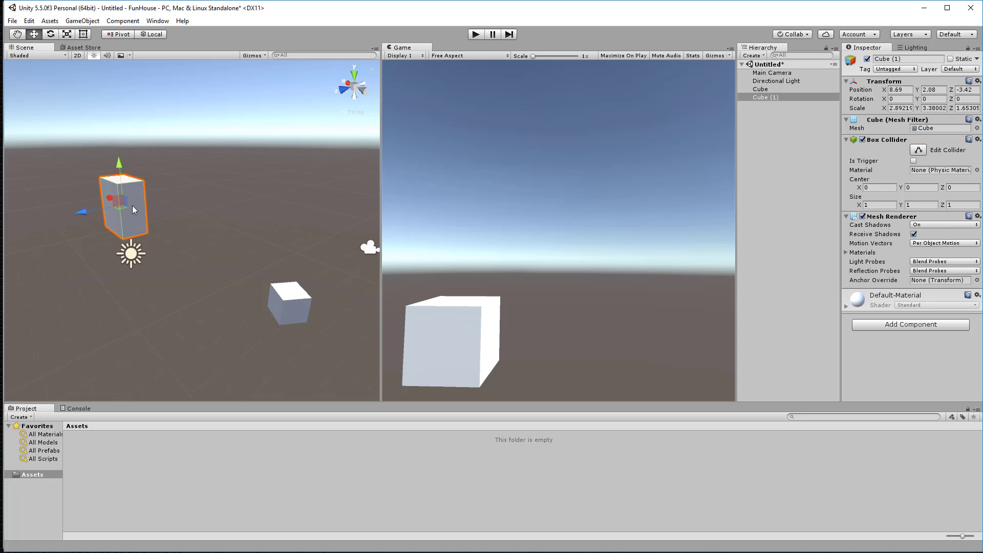
key(f)
alt+drag(132, 210, 413, 322)
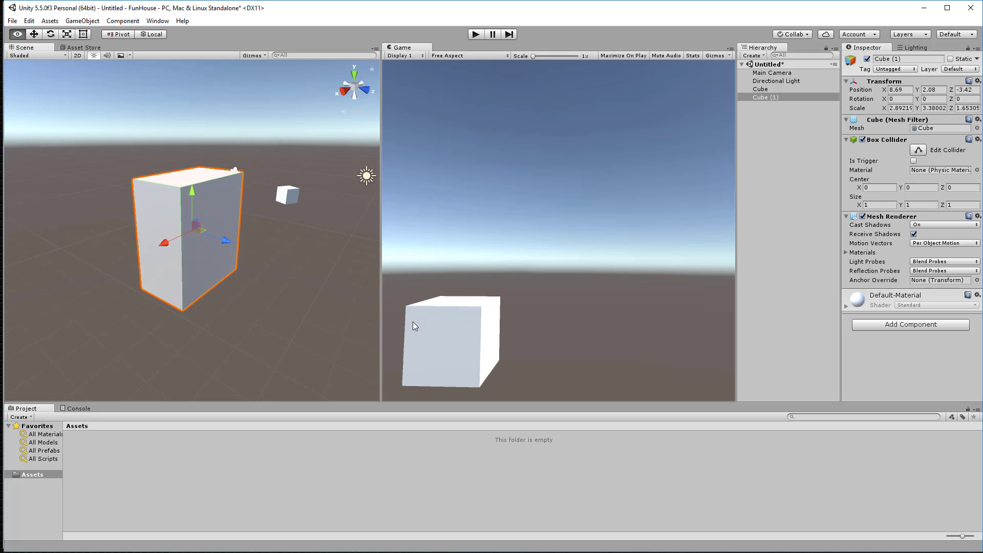
- Frame the small cube, then zoom out and orbit to a higher, wider viewpoint
click(290, 197)
key(f)
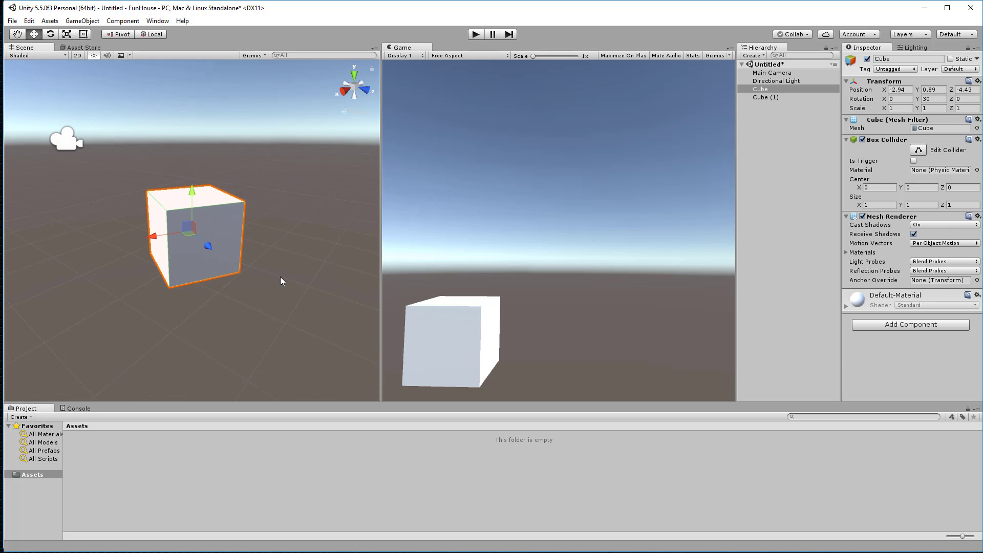
scroll(281, 282, down, 3)
alt+drag(283, 257, 250, 335)
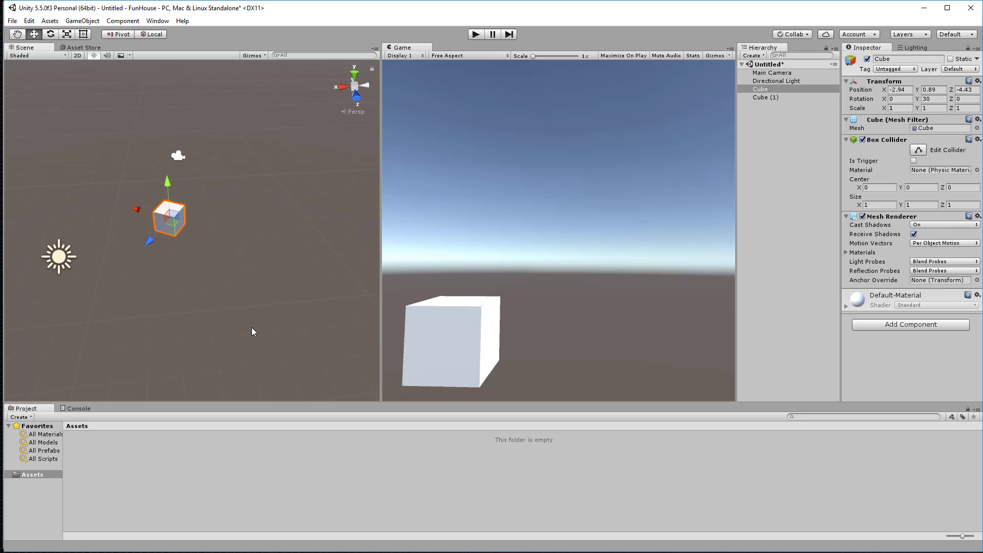
scroll(256, 325, up, 2)
scroll(261, 315, down, 5)
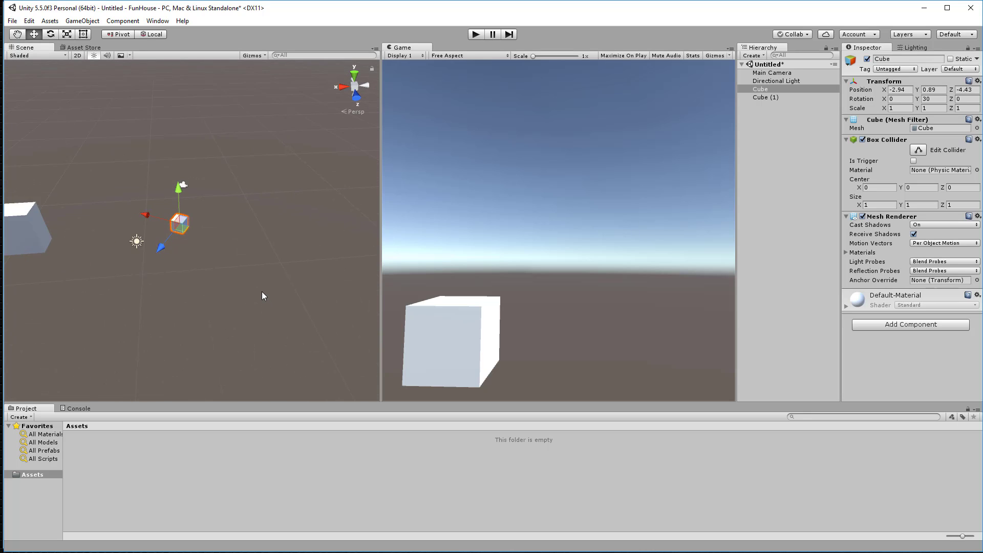
scroll(258, 294, down, 3)
- Align the Main Camera with the scene view, placing it near X -1.54, Y 17.33, Z 17.40
click(765, 75)
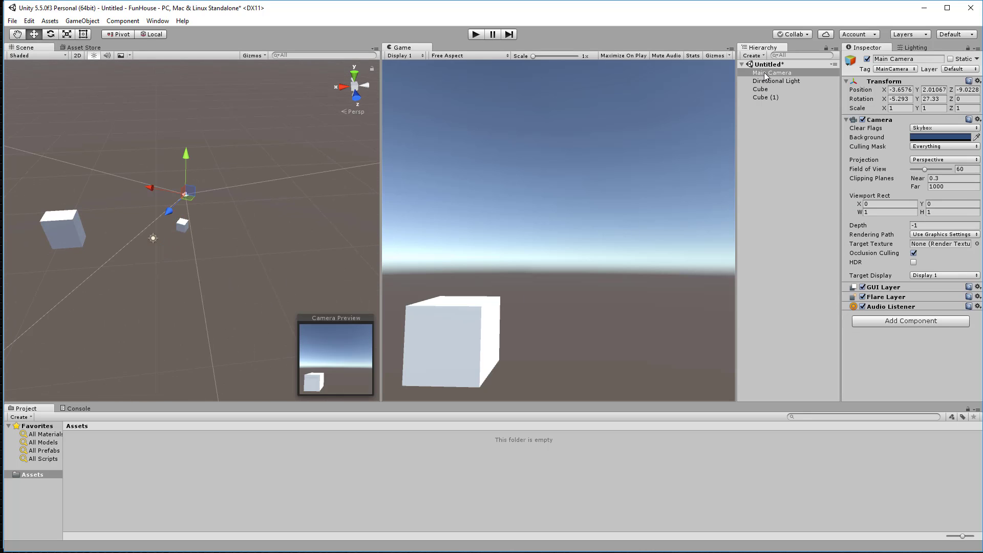
key(ctrl+shift+f)
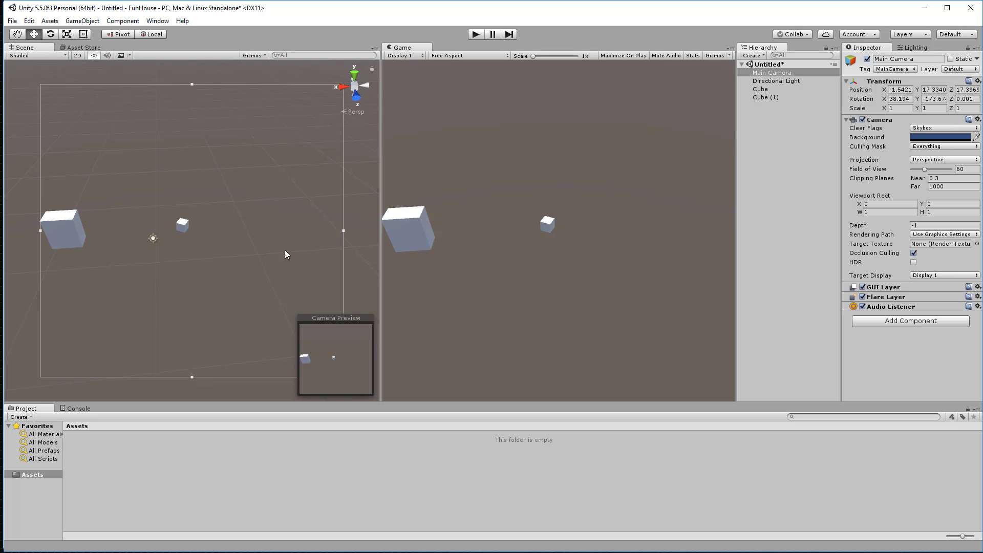
click(300, 127)
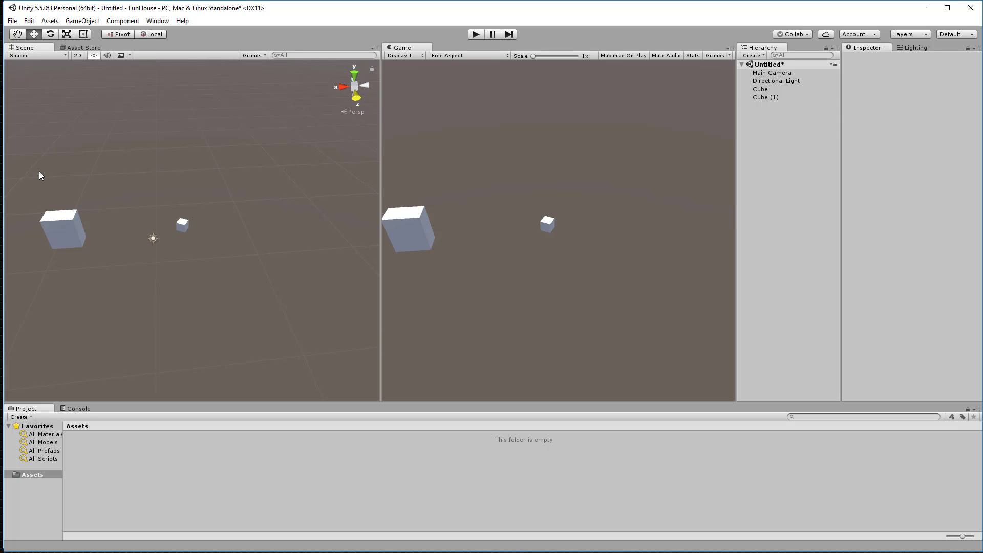
- Select both cubes and set their Rotation X, Y and Z to 0
drag(34, 171, 93, 254)
shift+click(183, 225)
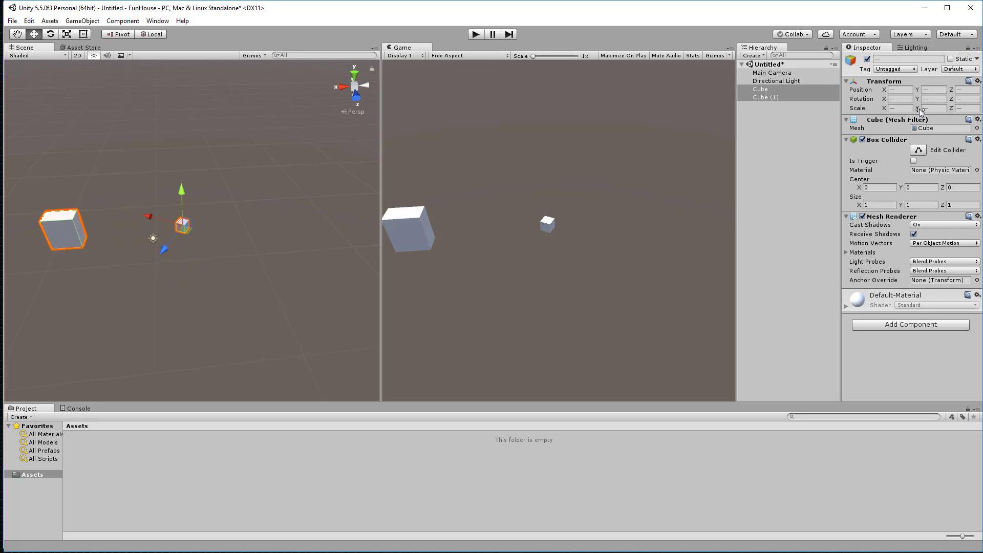
click(895, 99)
text(0)
key(Tab)
text(0)
key(Tab)
text(0)
key(Tab)
- Stretch the small cube into a long thin bar with the Rect tool
click(257, 272)
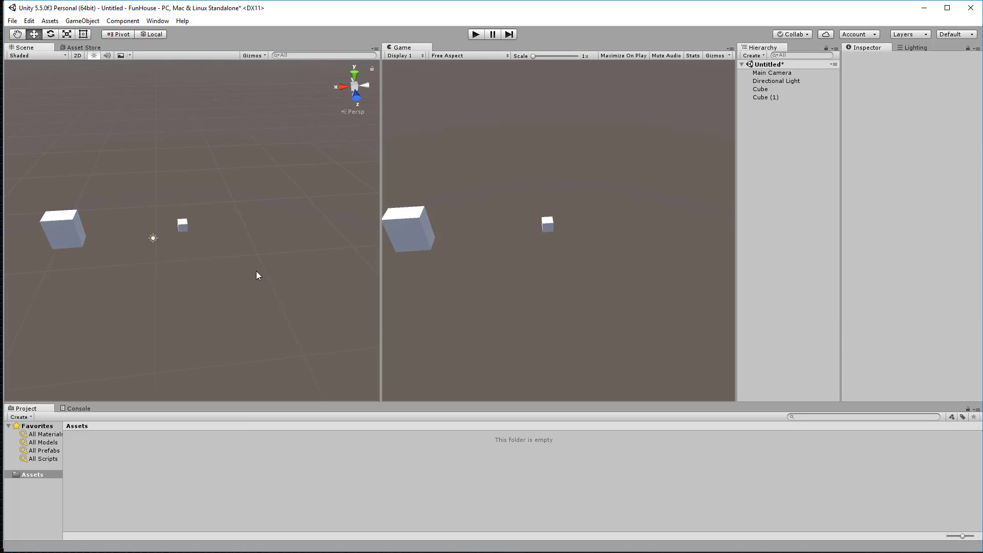
click(186, 222)
click(83, 33)
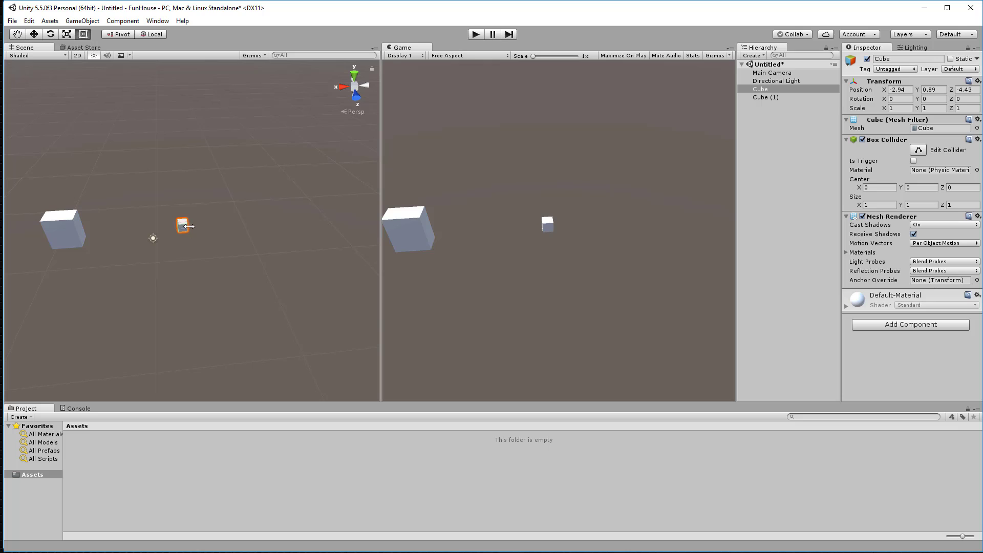
drag(189, 226, 283, 221)
- Cycle the scene gizmo's views until the scene is seen from the top
click(240, 190)
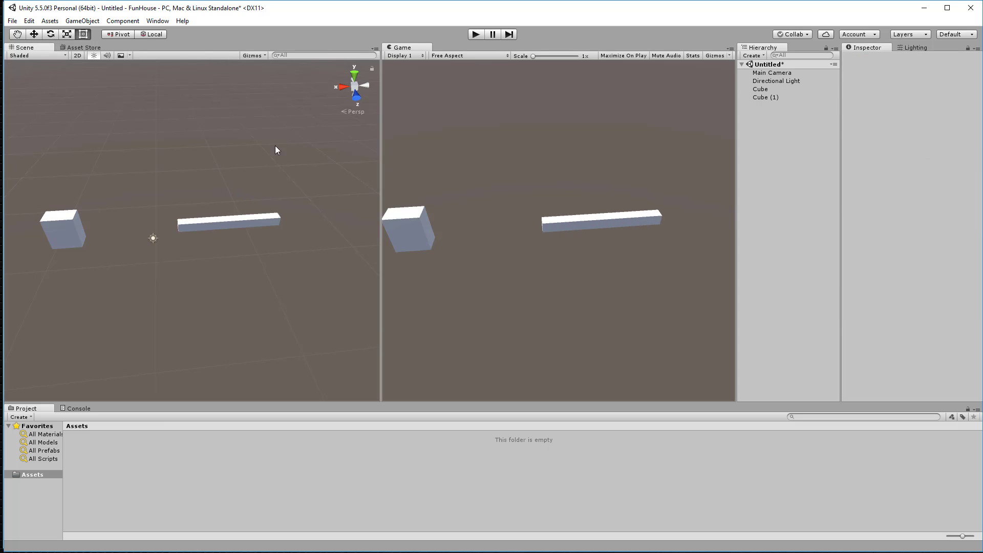
click(357, 95)
click(342, 88)
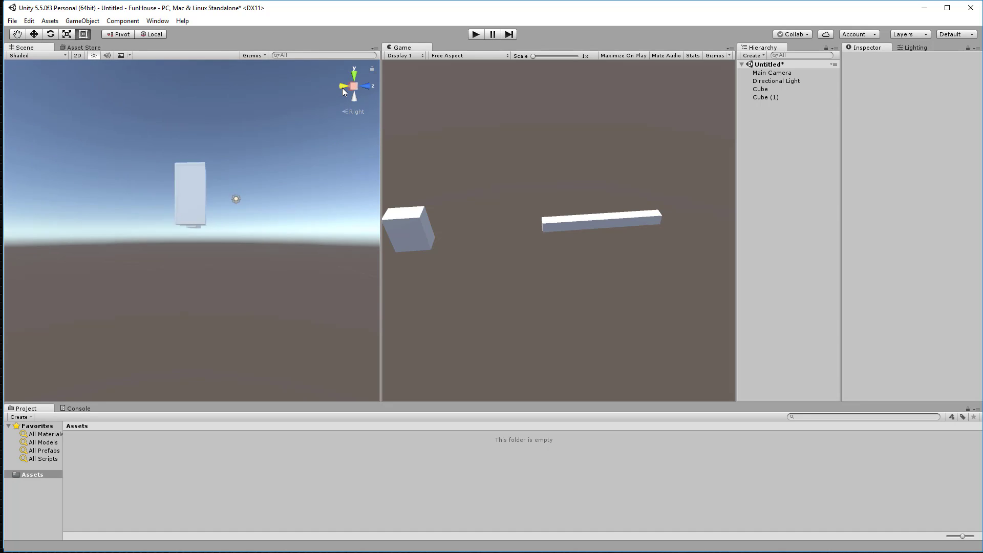
click(343, 87)
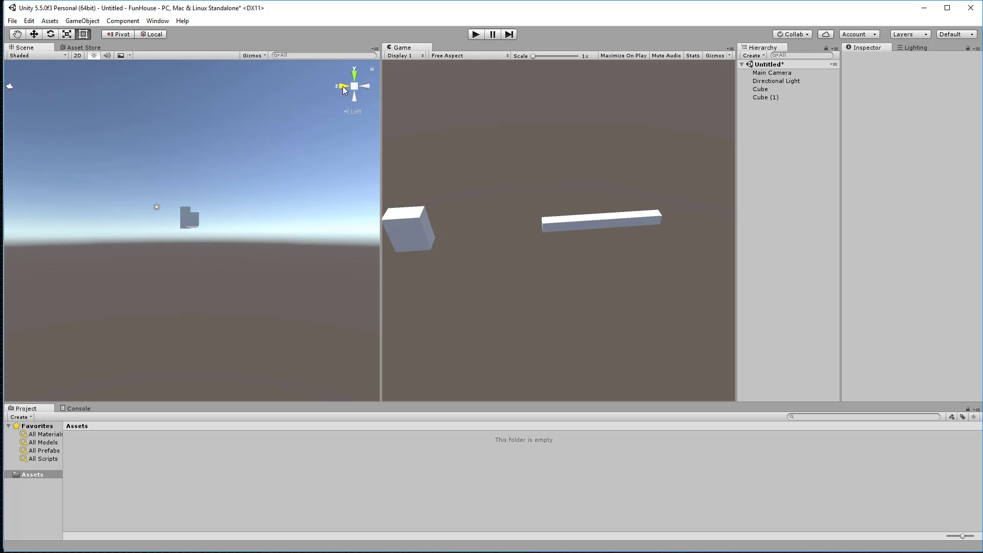
click(354, 96)
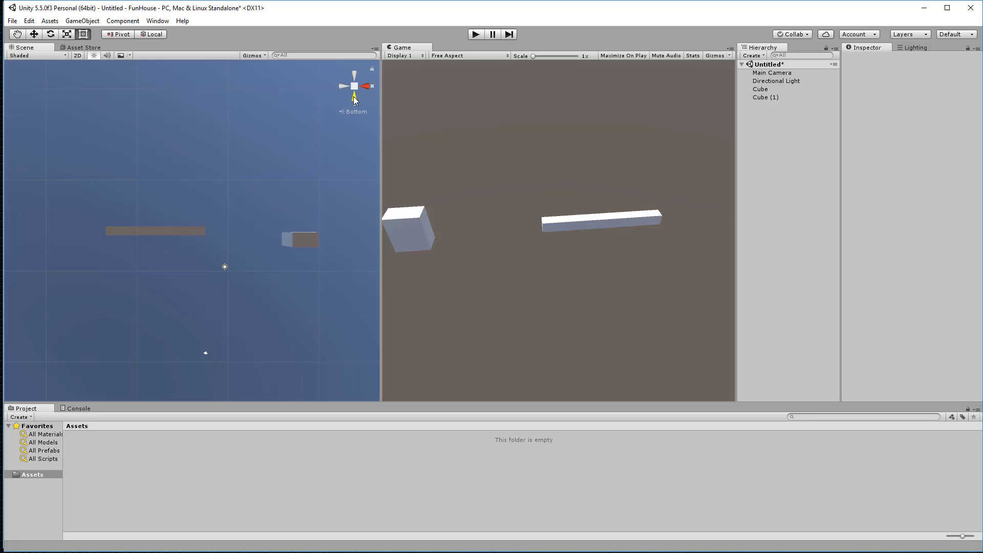
click(354, 73)
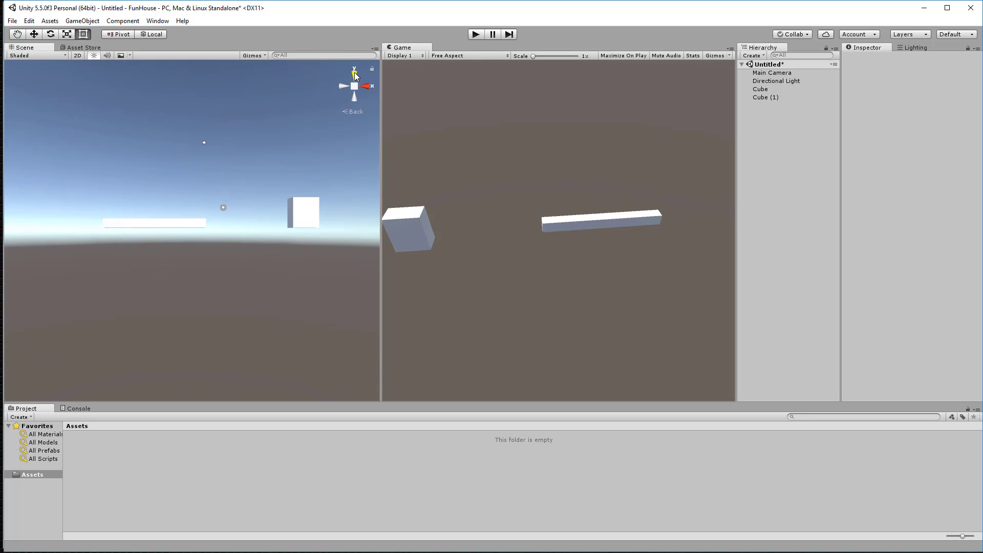
click(355, 74)
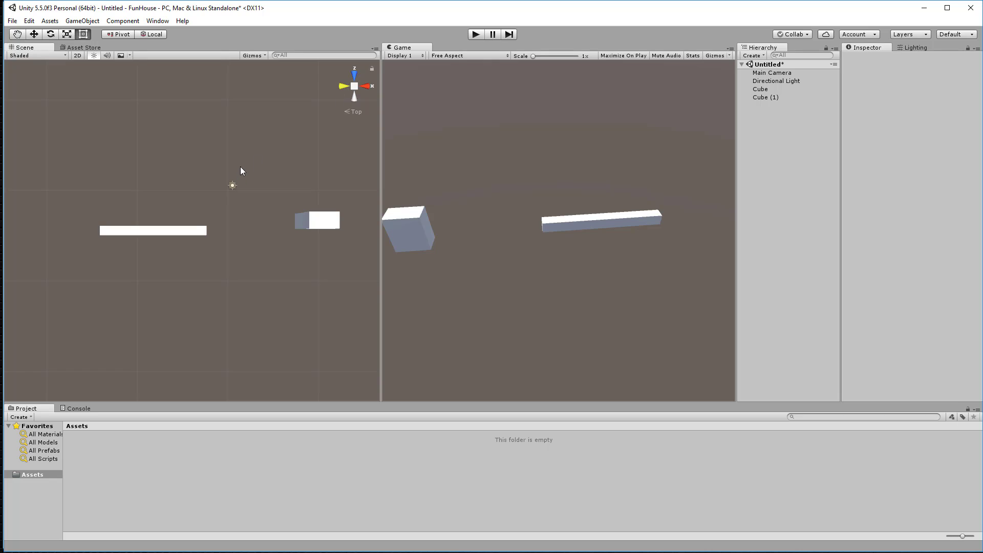
- Recentre the top view, widen the Scene view over the Game view, and make it orthographic
scroll(244, 149, up, 2)
middle_drag(245, 145, 218, 149)
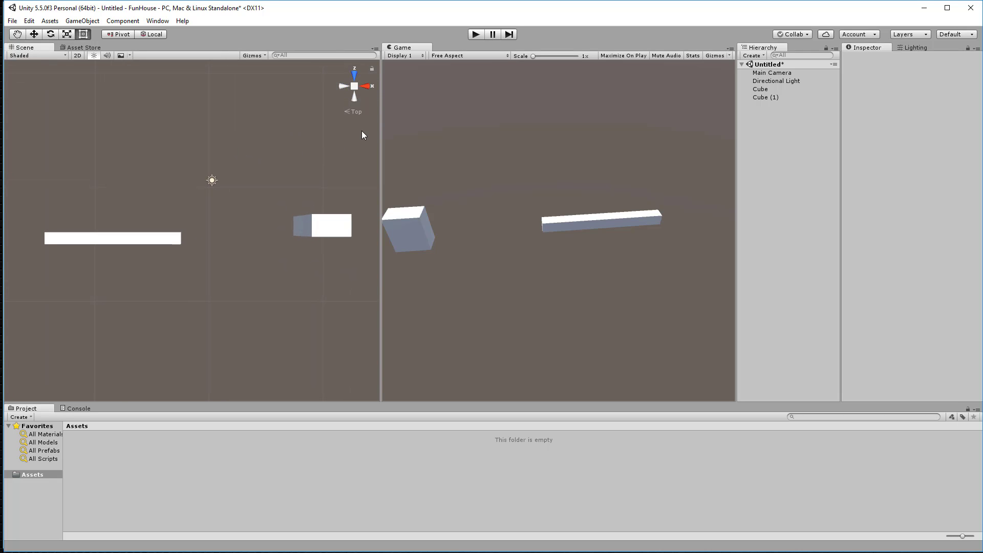
drag(380, 132, 598, 132)
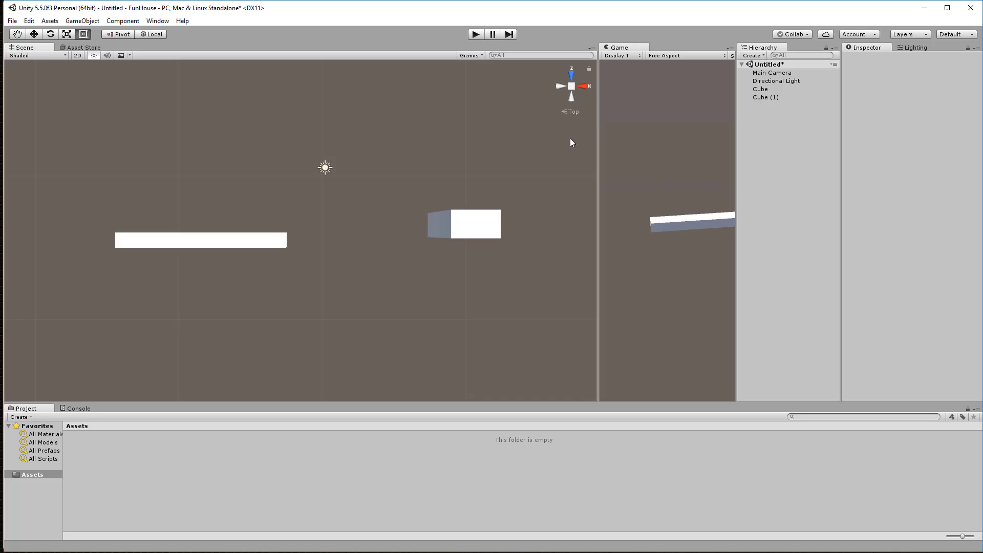
click(570, 86)
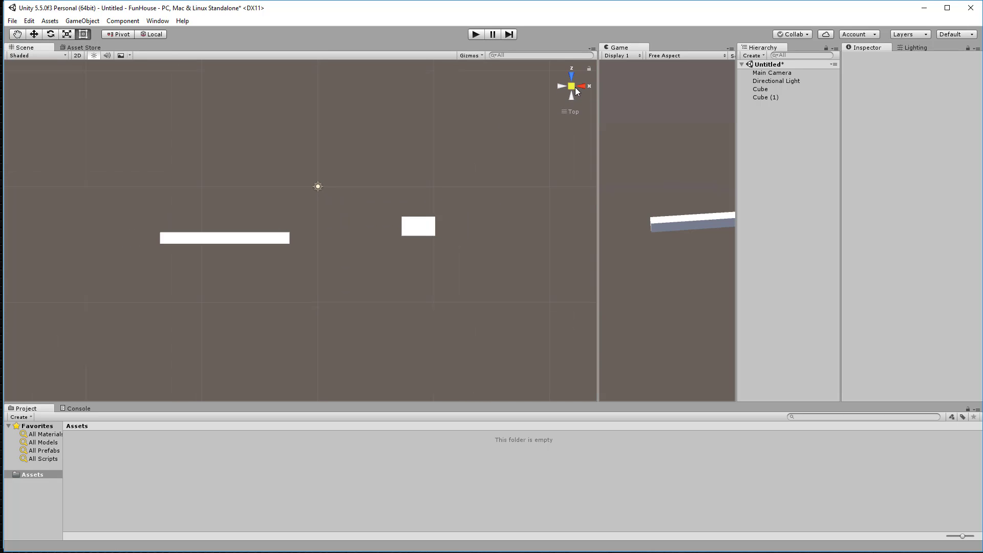
- With the Rect tool, place Cube (1) at the bar's end, enlarge it and rotate it about 37.7°
click(424, 230)
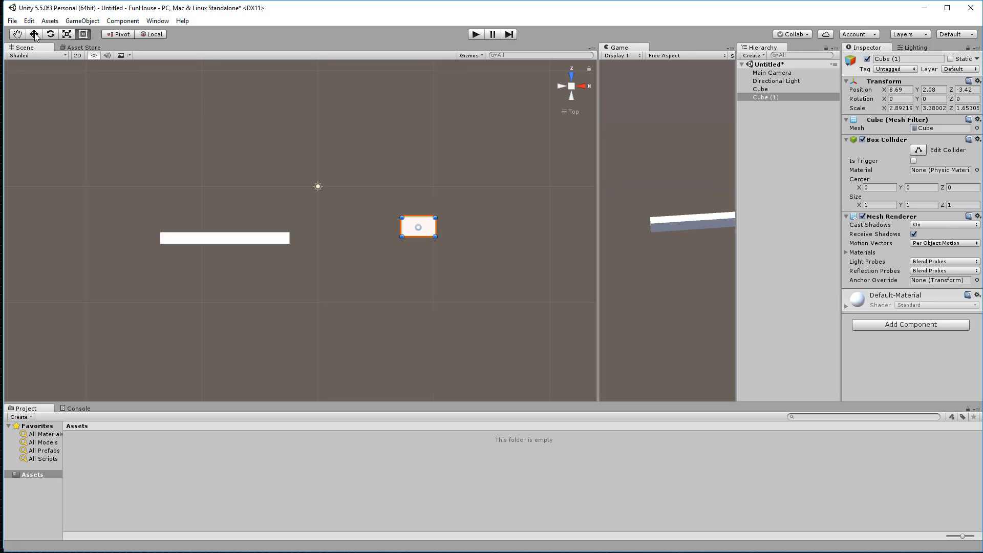
click(67, 34)
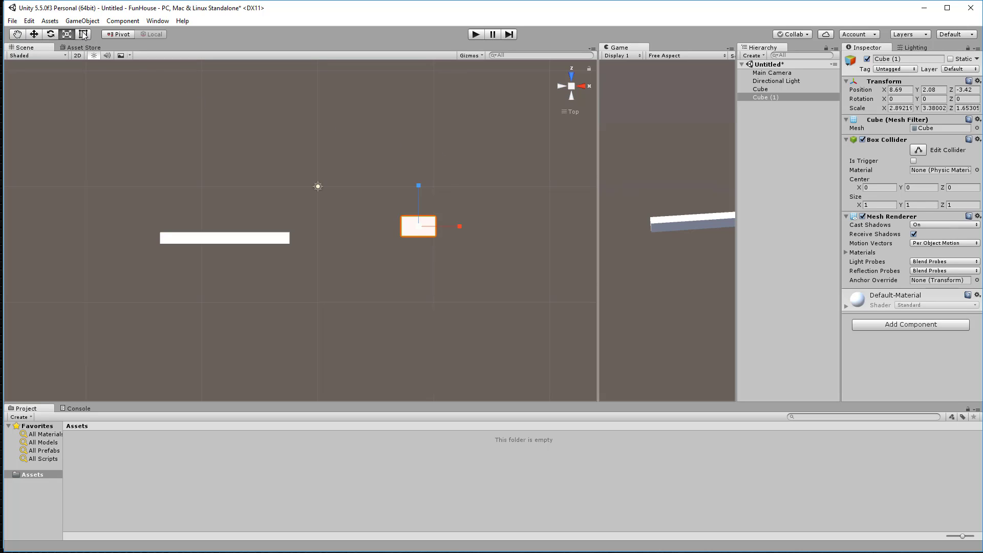
click(83, 34)
drag(416, 232, 315, 240)
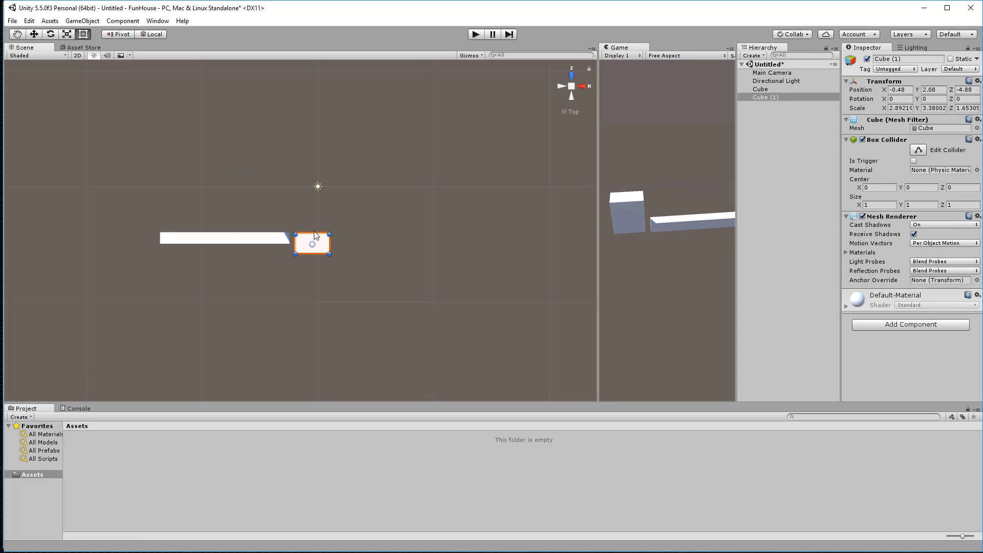
drag(315, 235, 341, 198)
drag(215, 188, 244, 189)
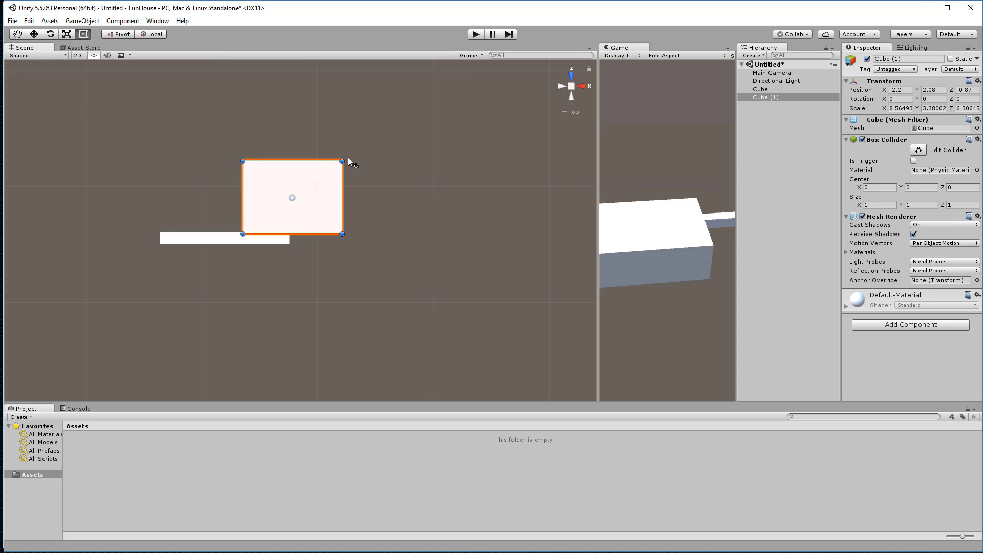
drag(351, 155, 457, 249)
click(560, 86)
- Delete Cube (1) and reframe the remaining plank in perspective view
key(Delete)
click(340, 240)
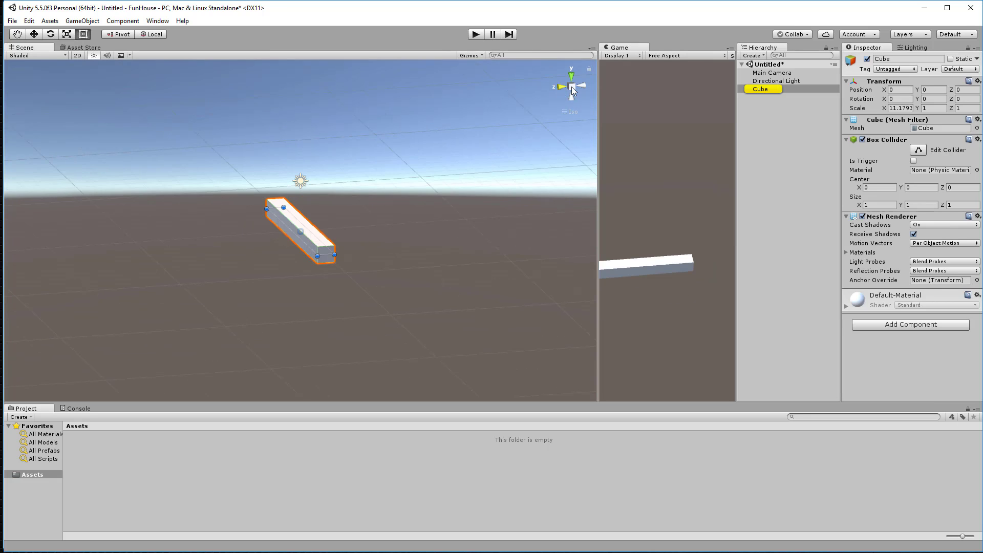
click(572, 87)
alt+drag(505, 240, 447, 262)
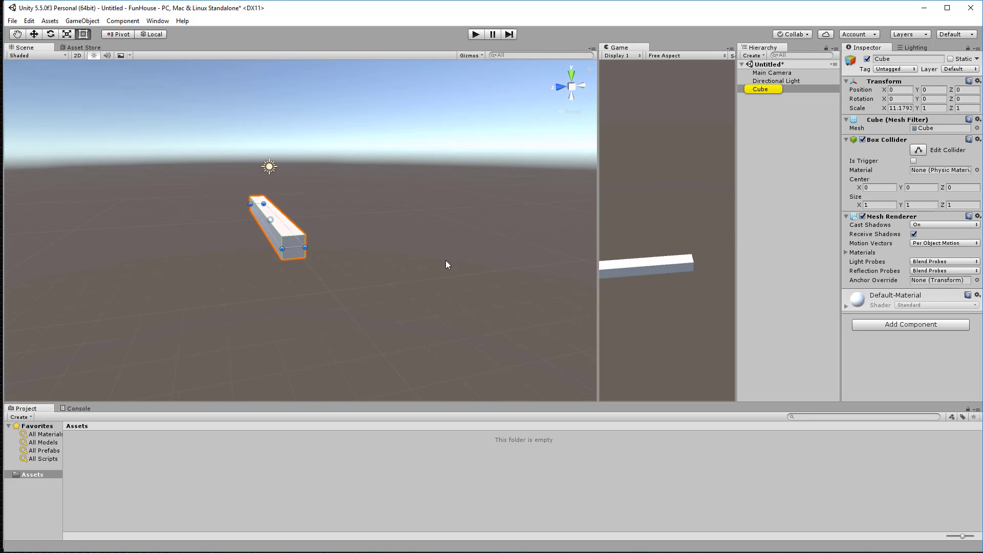
click(448, 261)
middle_drag(447, 276, 458, 285)
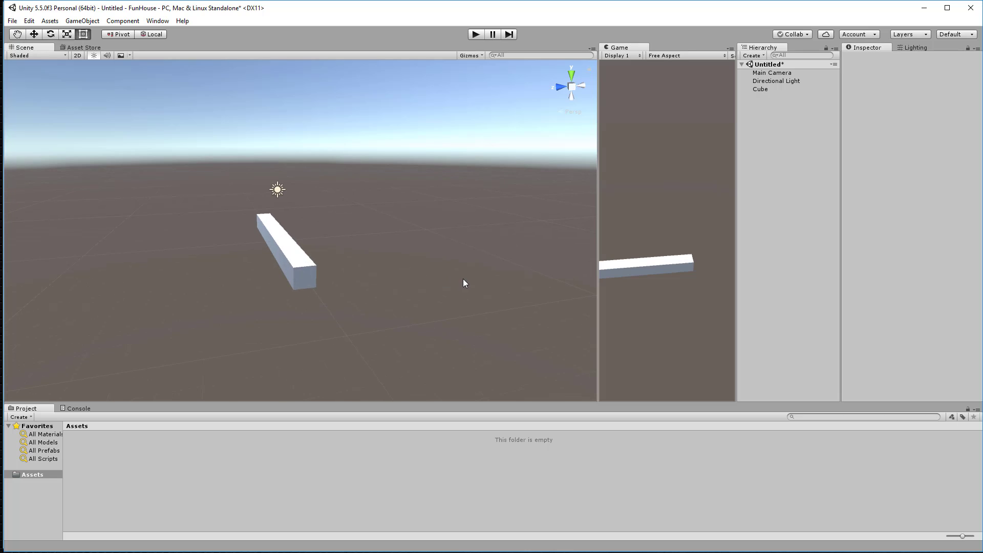
- Select the Directional Light via its sun gizmo
click(276, 190)
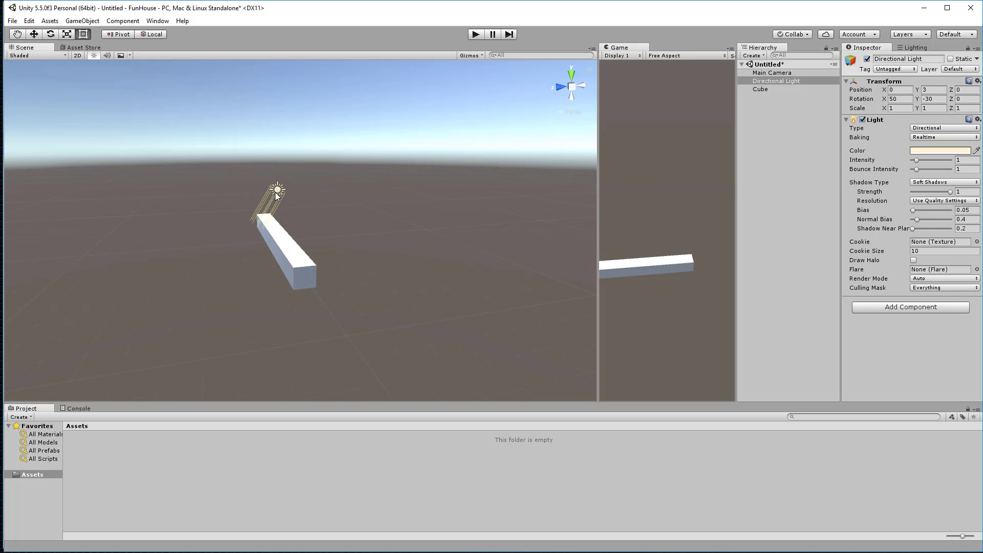
drag(277, 190, 307, 175)
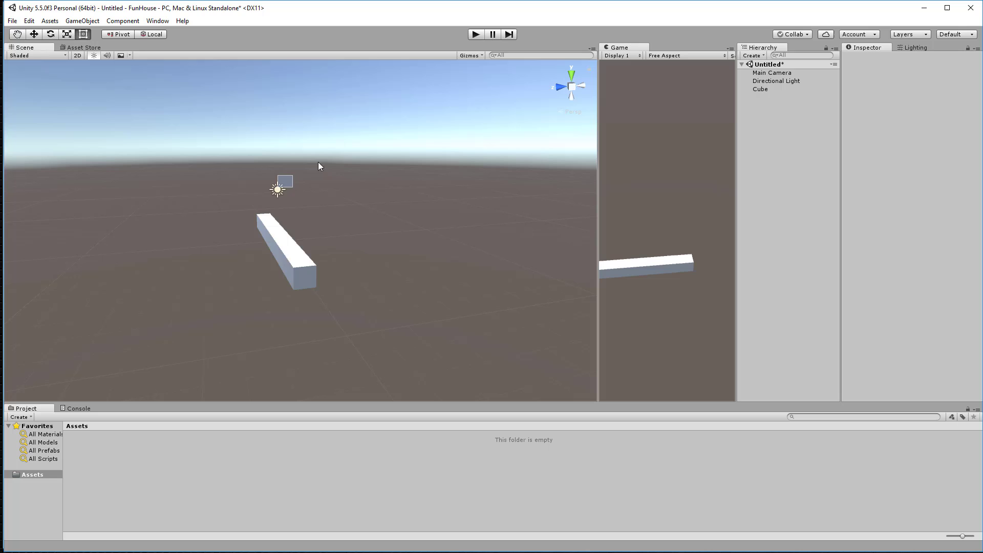
click(277, 190)
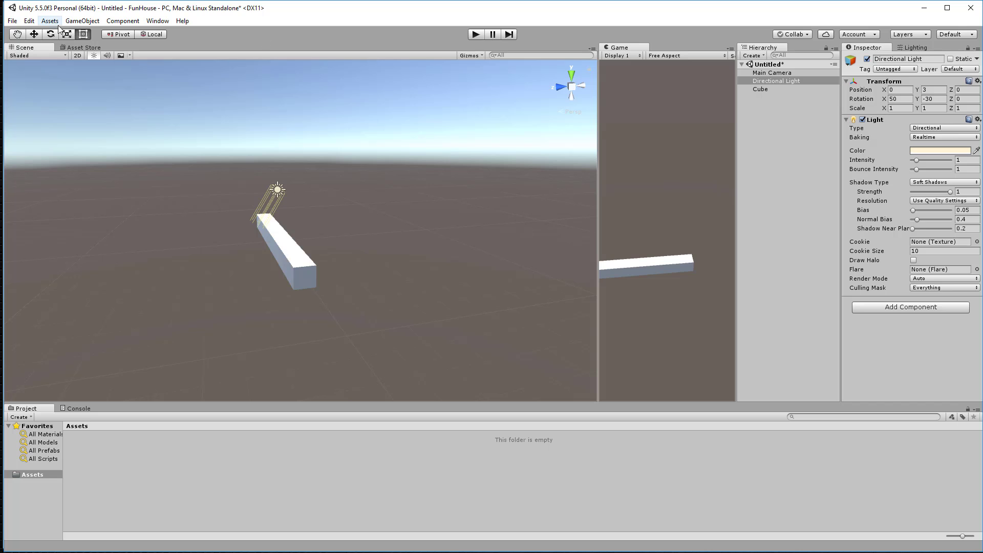
- Add a Plane from GameObject > 3D Object
click(80, 21)
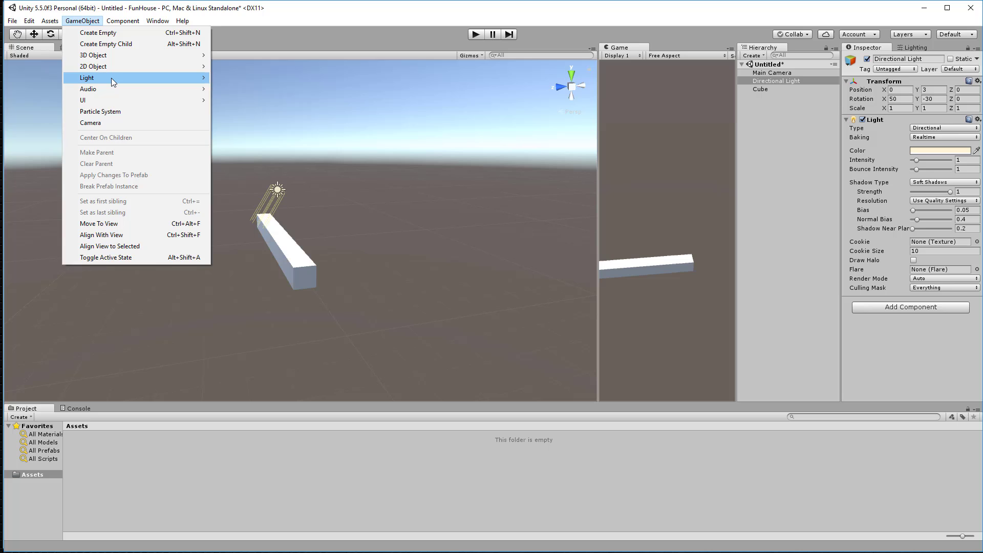
mouse_move(112, 80)
mouse_move(114, 55)
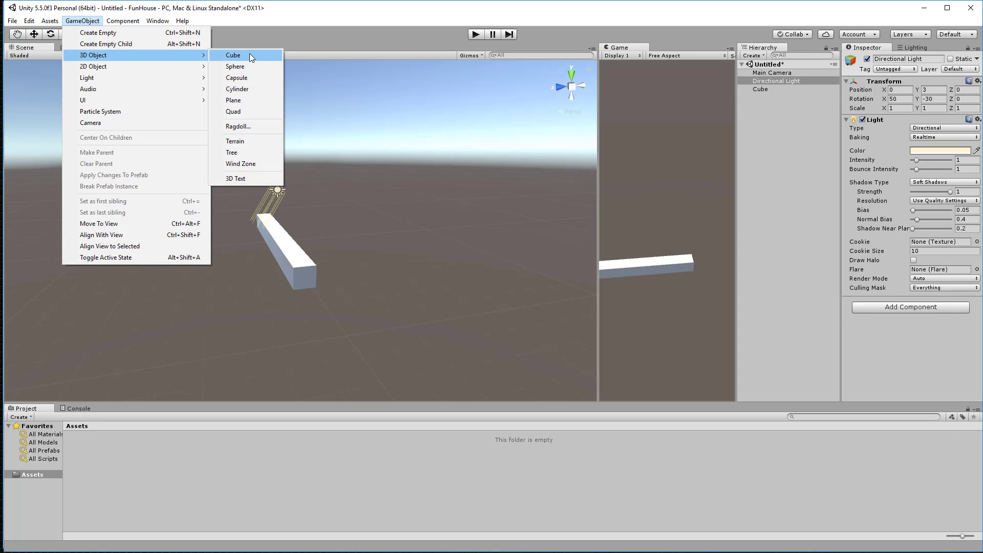
click(236, 100)
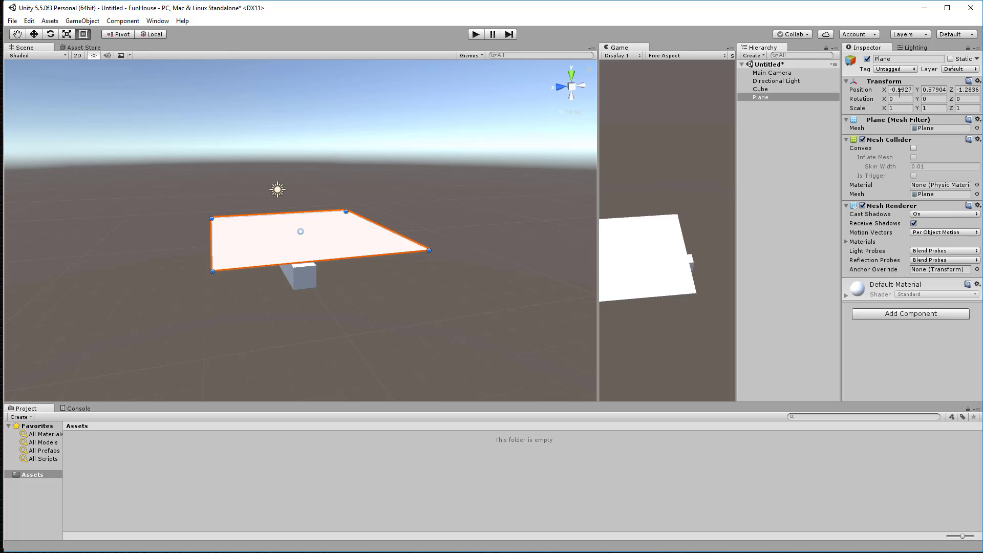
- Reset the Plane's position to 0, 0, 0 so it lies under the plank
click(978, 81)
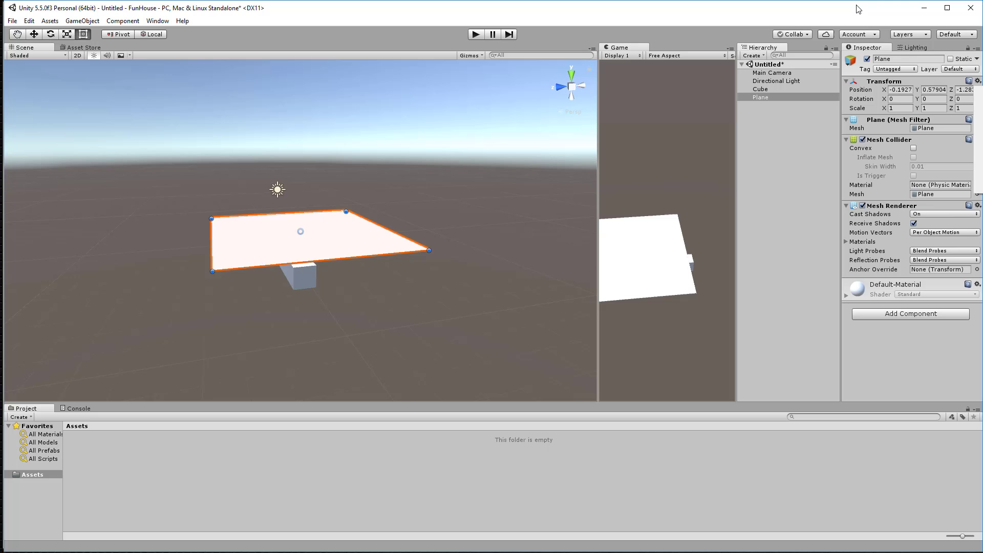
click(841, 13)
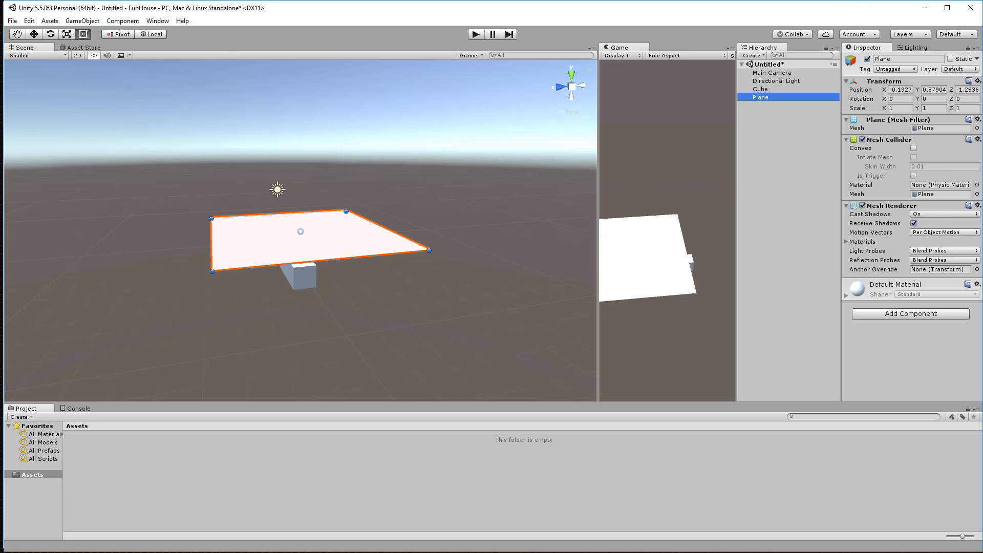
drag(979, 191, 931, 183)
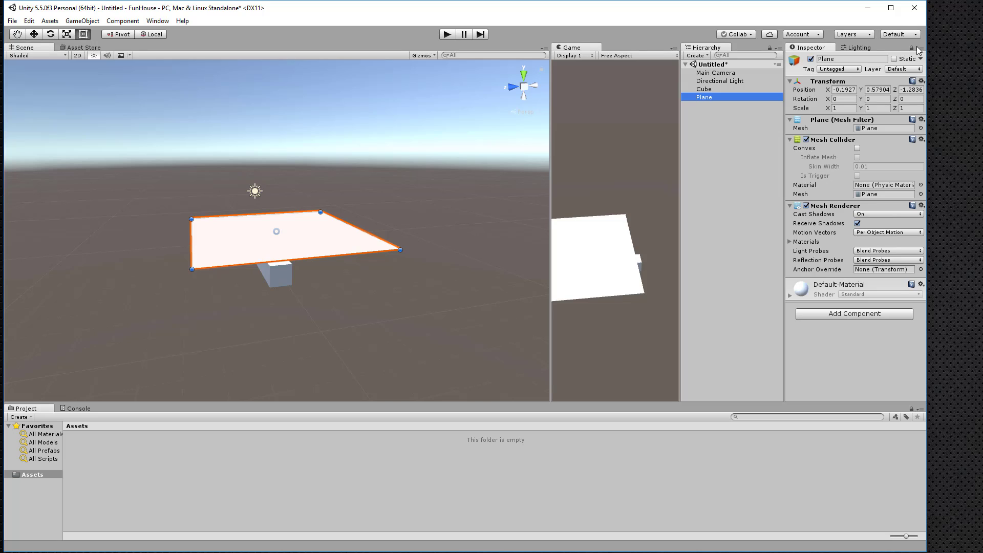
click(922, 81)
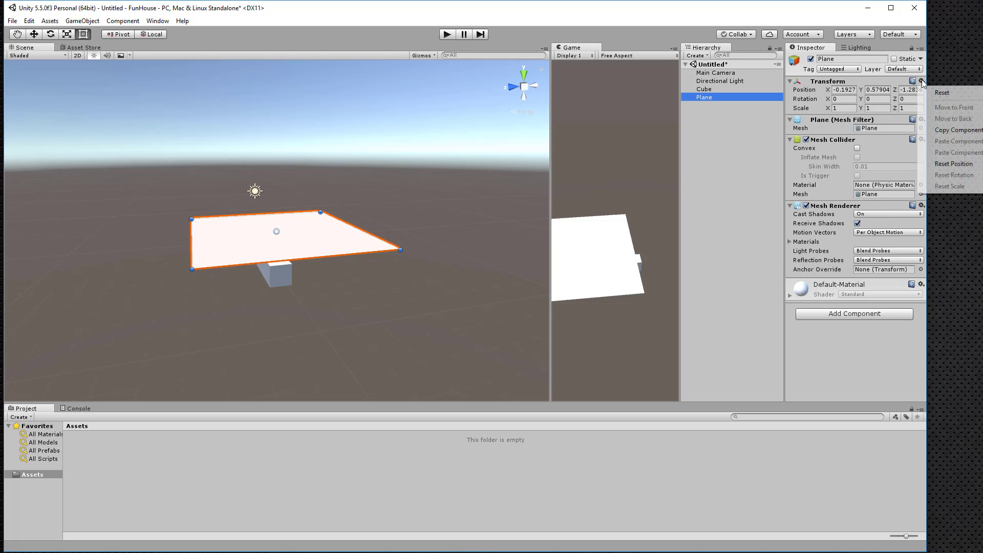
click(944, 93)
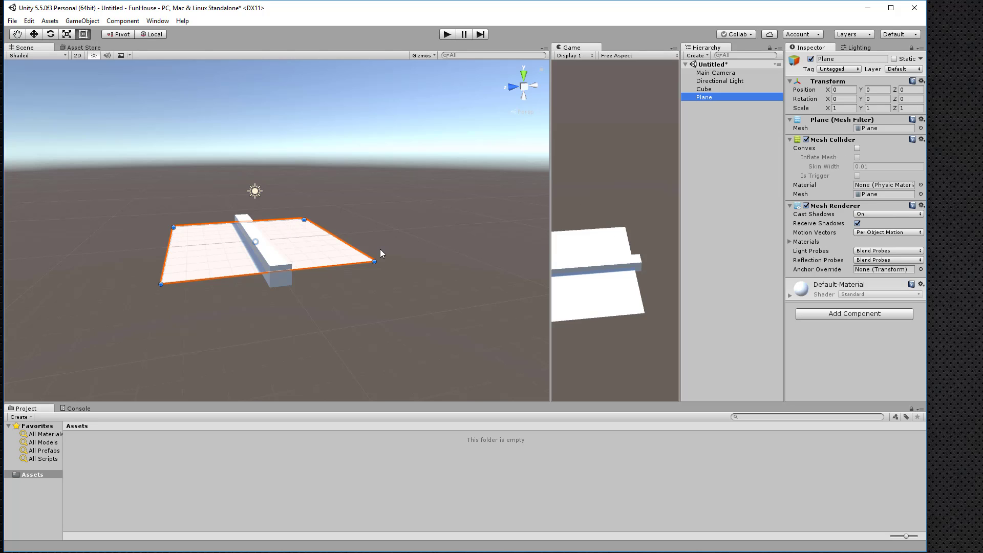
- In Front view, lift the plank Cube above the Plane
click(386, 238)
click(282, 256)
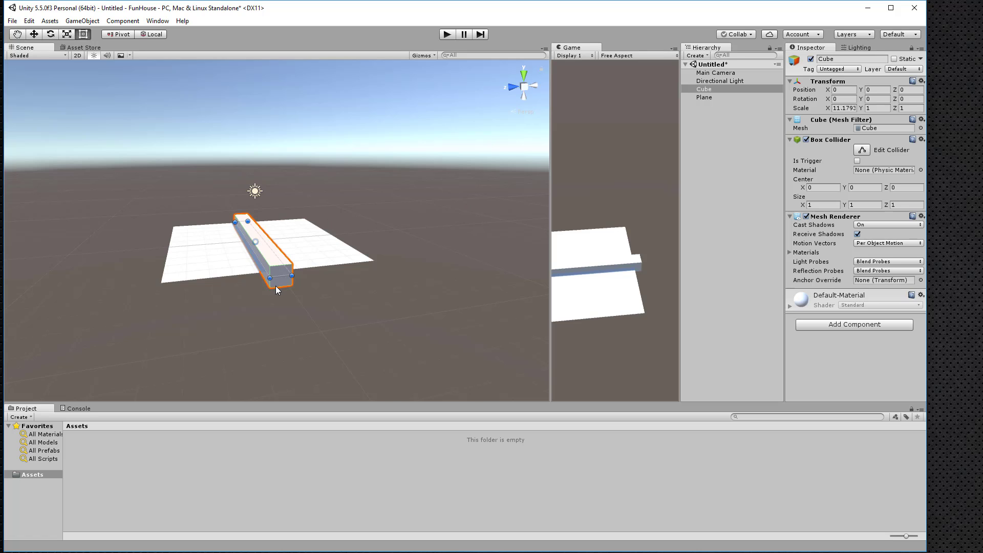
click(524, 88)
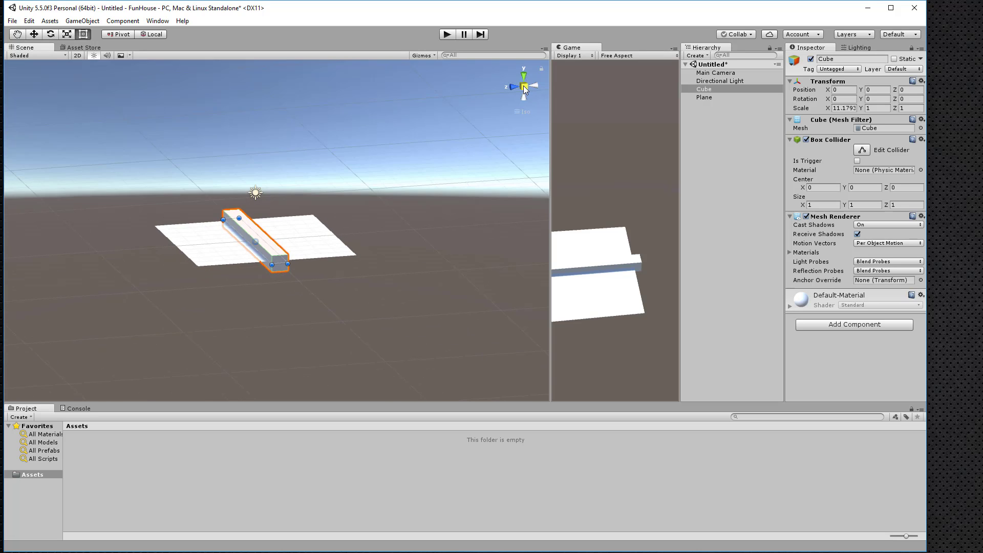
click(514, 87)
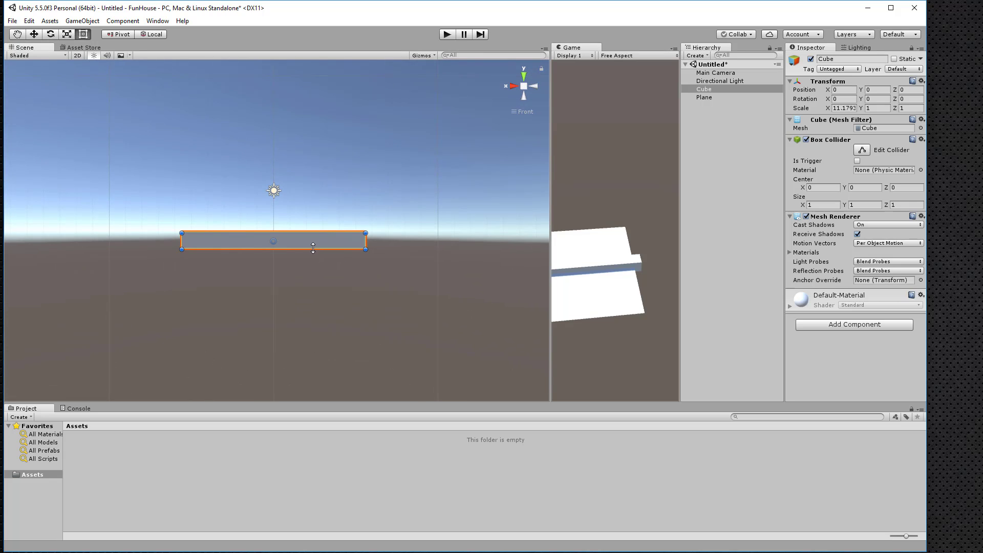
drag(317, 240, 338, 223)
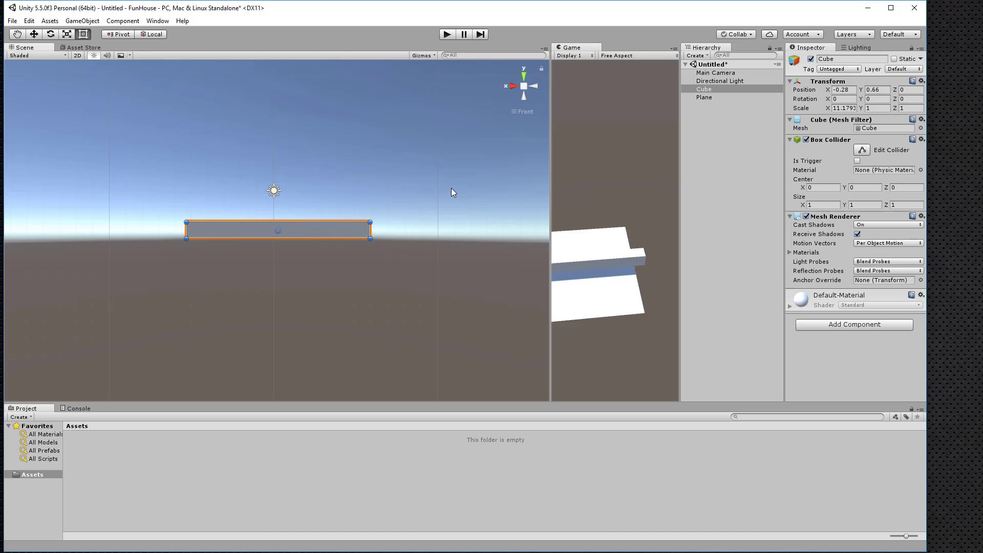
alt+drag(459, 188, 287, 245)
- Shorten the plank to scale X about 3.45 and lower it onto the Plane at Y 0.46
drag(190, 214, 237, 235)
click(344, 273)
scroll(277, 236, up, 5)
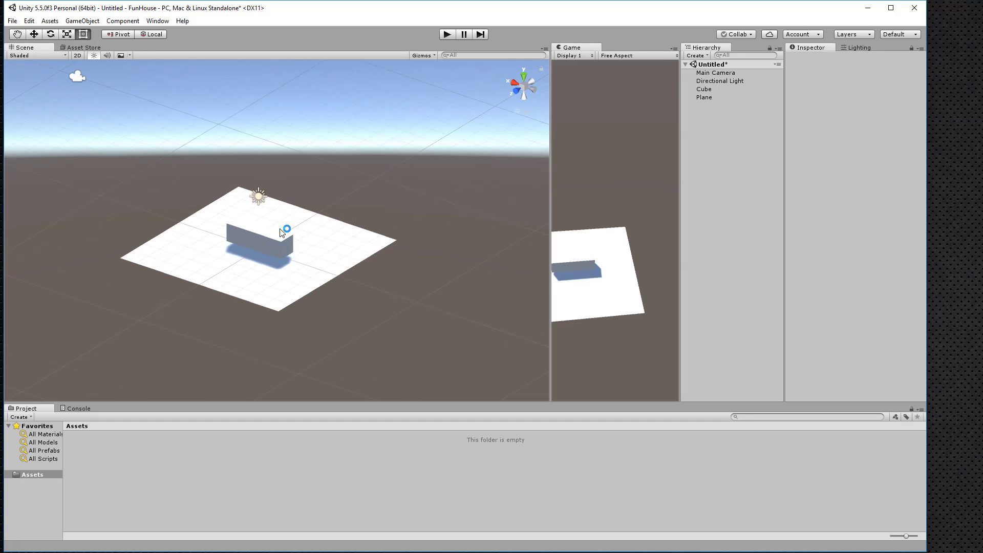
click(524, 85)
click(261, 260)
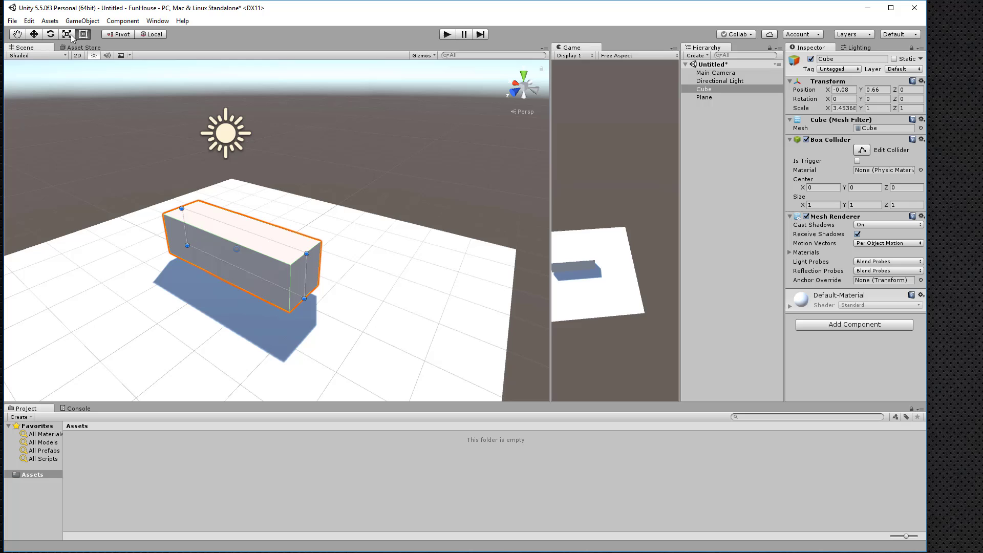
click(35, 36)
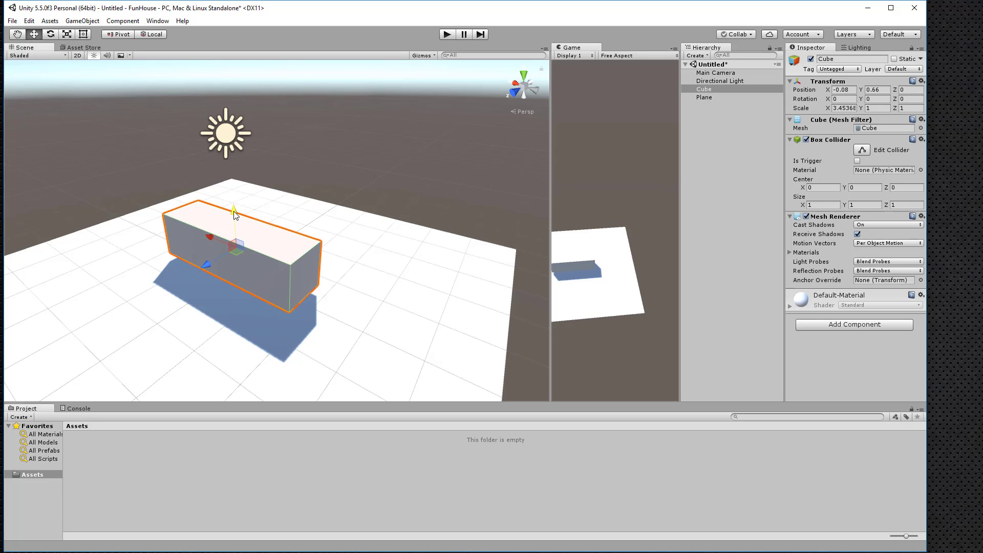
mouse_move(235, 214)
mouse_down()
mouse_move(235, 226)
mouse_move(235, 206)
mouse_move(236, 221)
mouse_up()
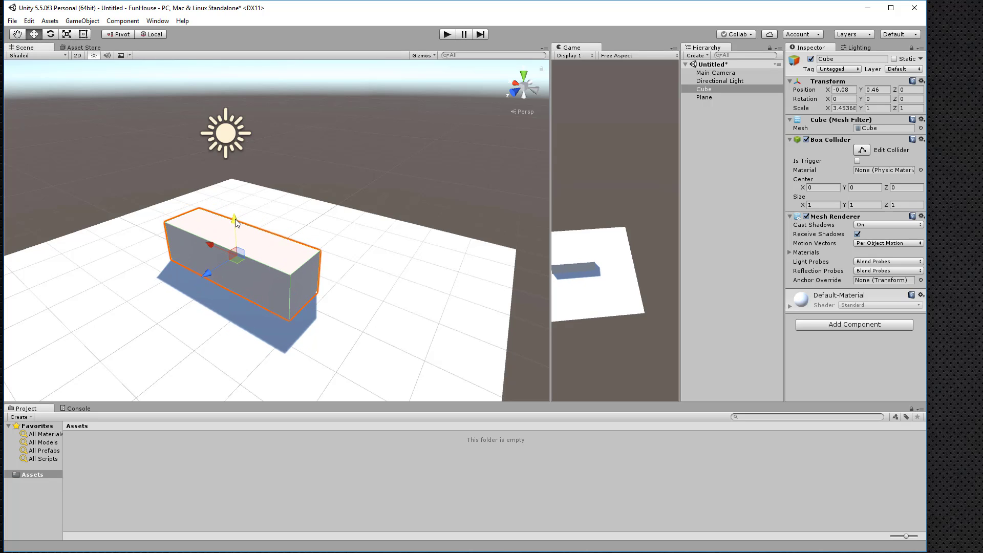
alt+drag(375, 300, 333, 233)
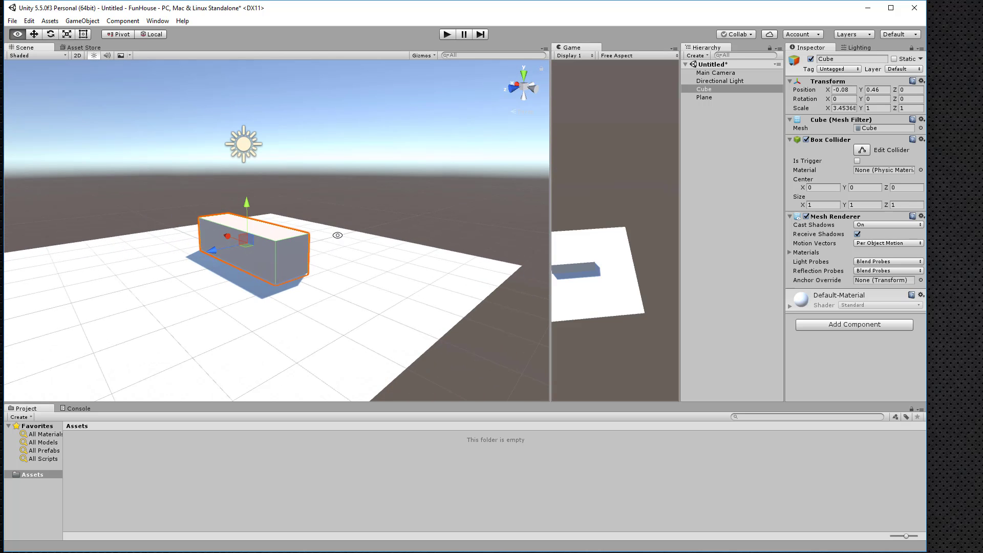
- Rotate the Directional Light to about 51.33, 36.6, 2.6 to recast the box's shadow
click(248, 137)
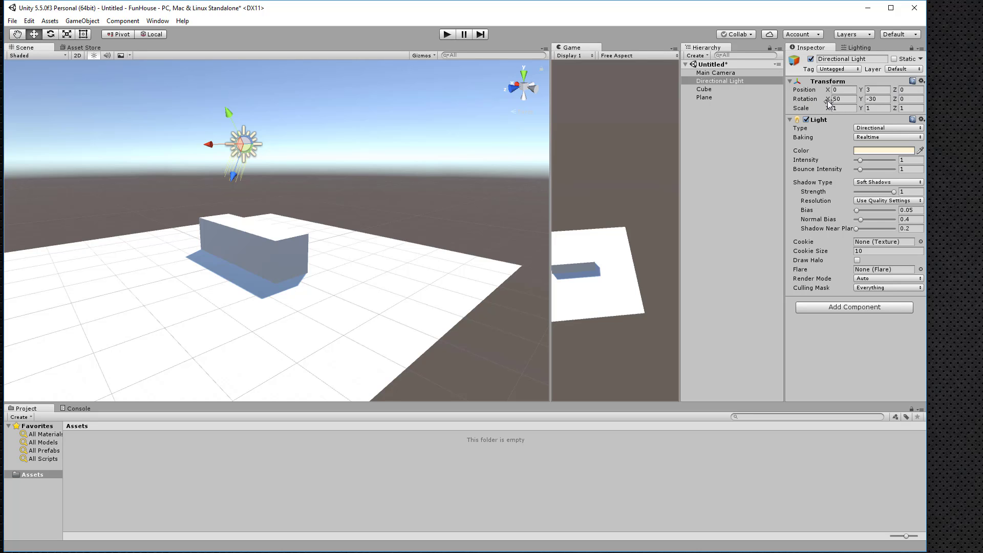
drag(829, 102, 973, 103)
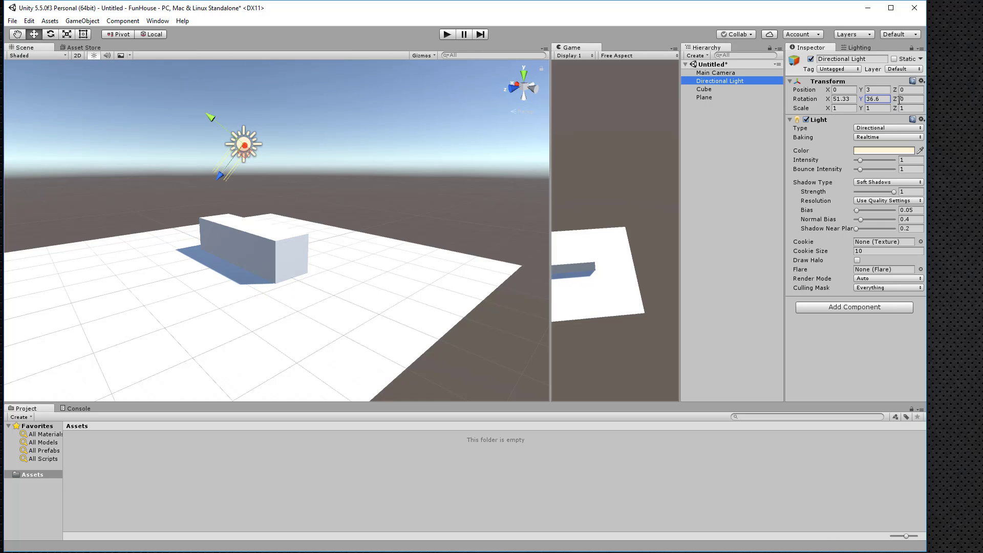
mouse_move(895, 100)
mouse_down()
mouse_move(939, 92)
mouse_move(903, 96)
mouse_up()
alt+drag(424, 186, 585, 167)
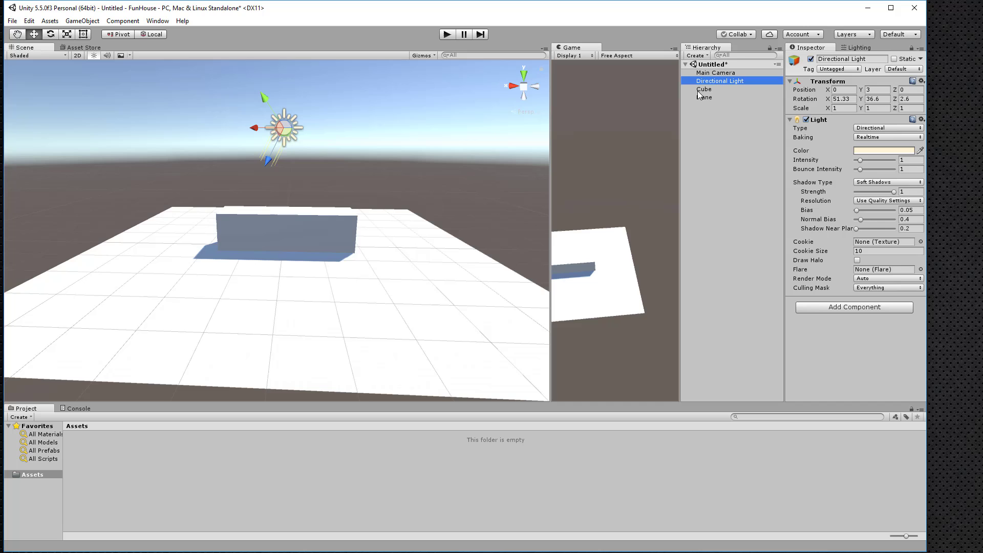
- Align the Main Camera with the Scene view so it sits at about -5.37, 3.24, 7.58
click(708, 73)
scroll(425, 245, down, 5)
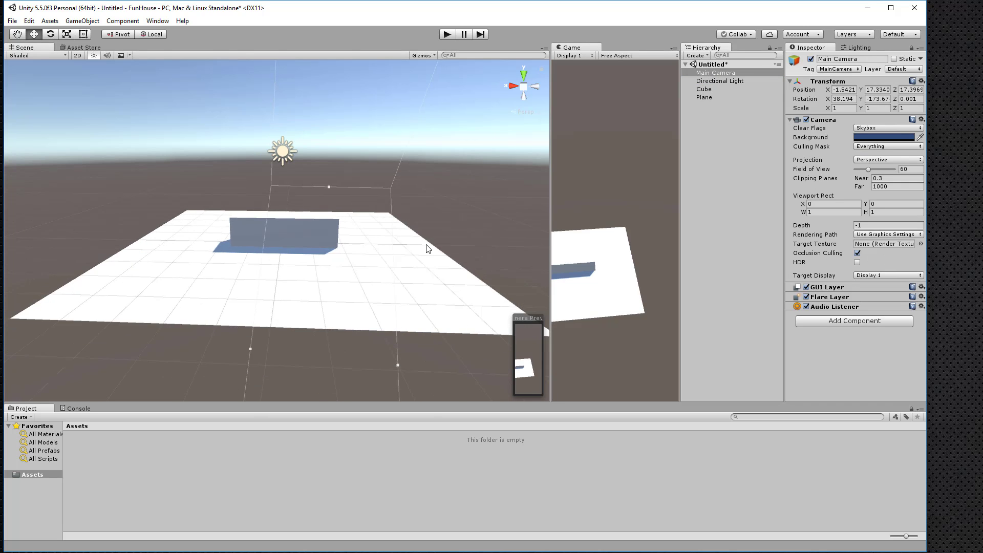
scroll(425, 241, down, 10)
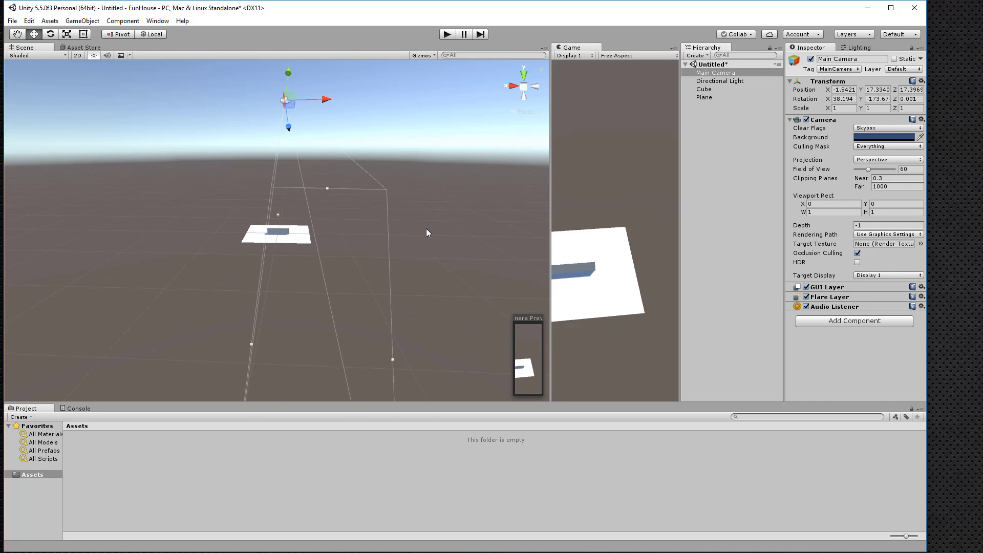
alt+drag(408, 204, 446, 202)
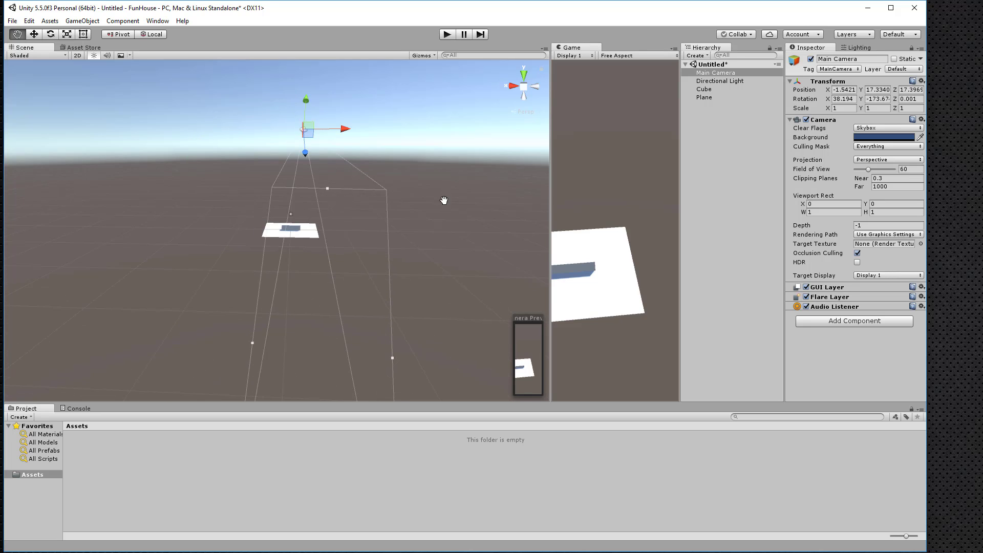
scroll(393, 228, up, 10)
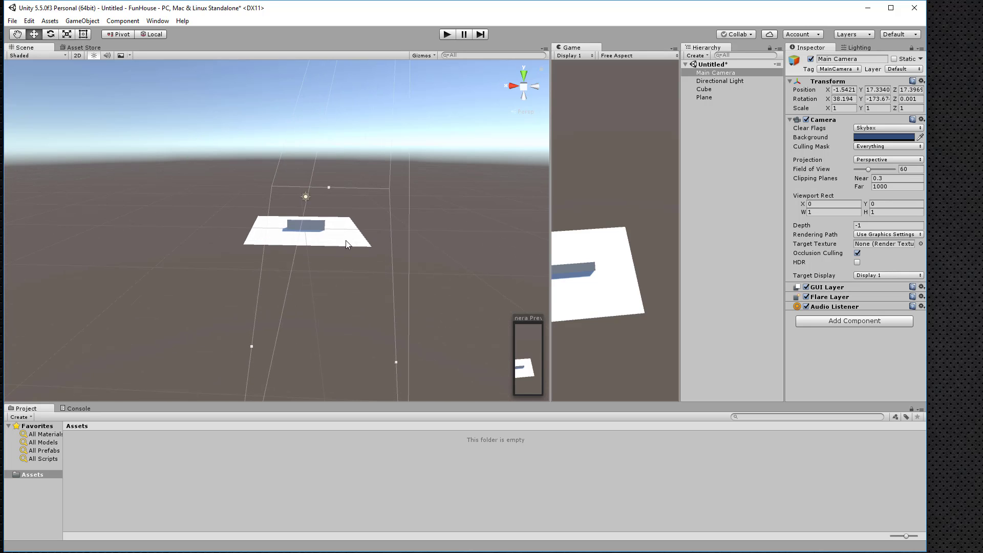
scroll(338, 222, up, 10)
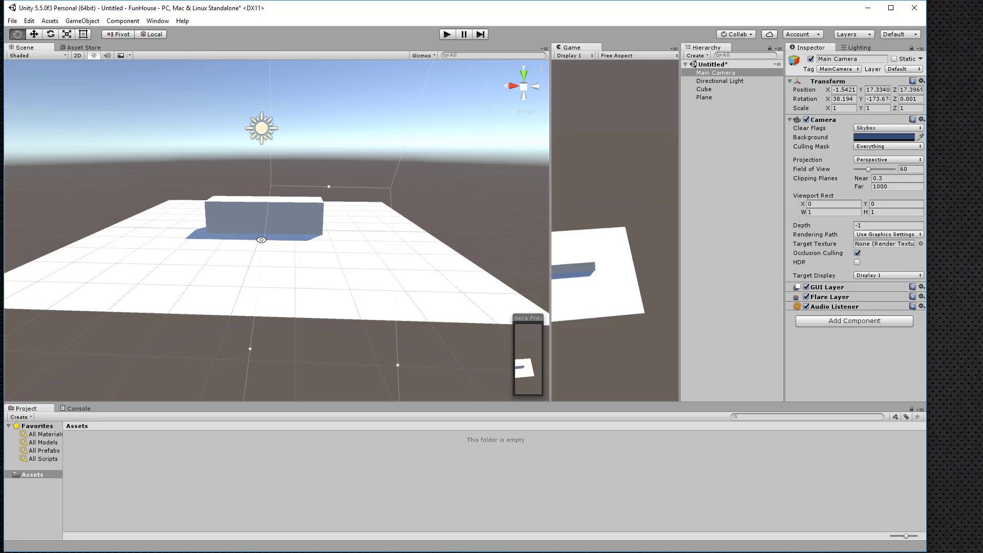
alt+drag(446, 288, 362, 298)
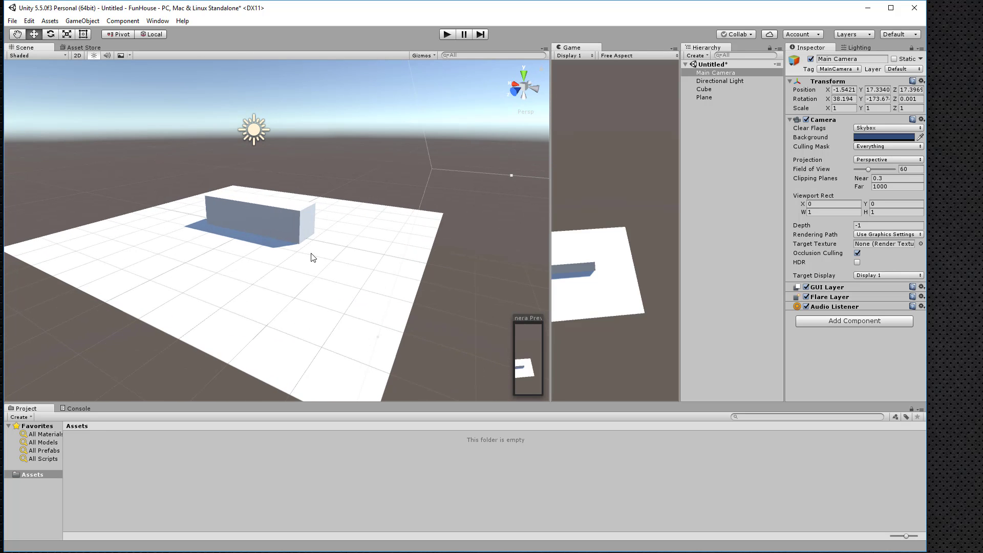
key(ctrl+shift+f)
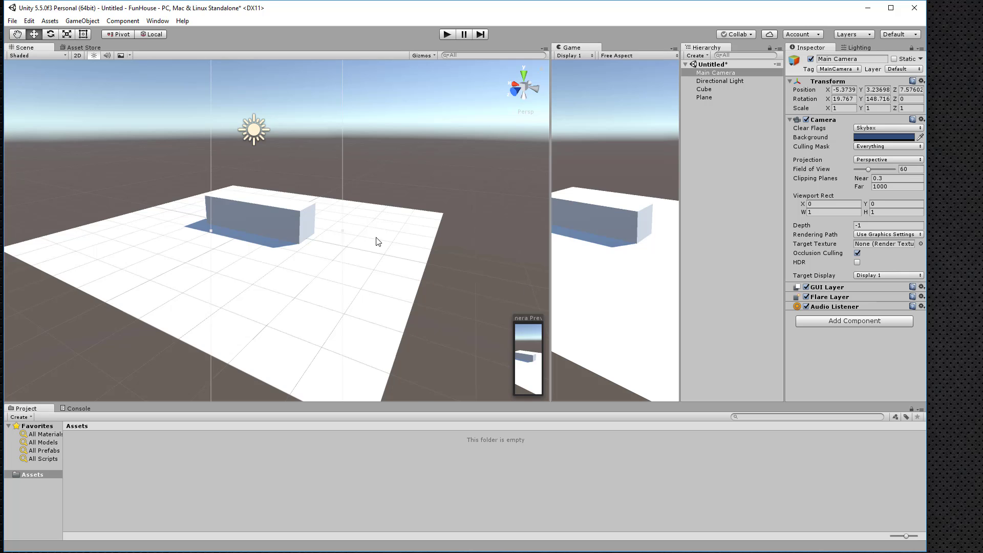
key(f)
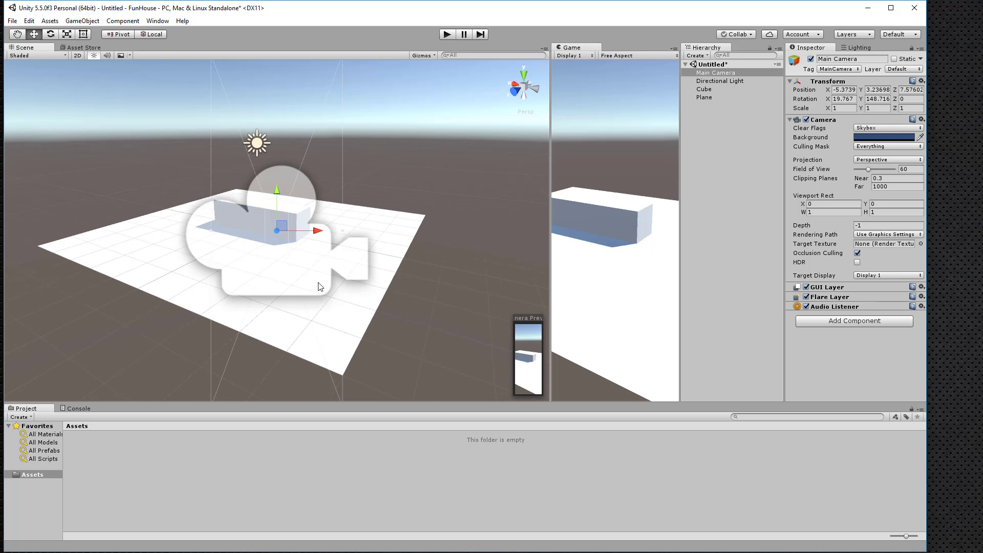
scroll(317, 295, down, 5)
alt+drag(330, 294, 387, 207)
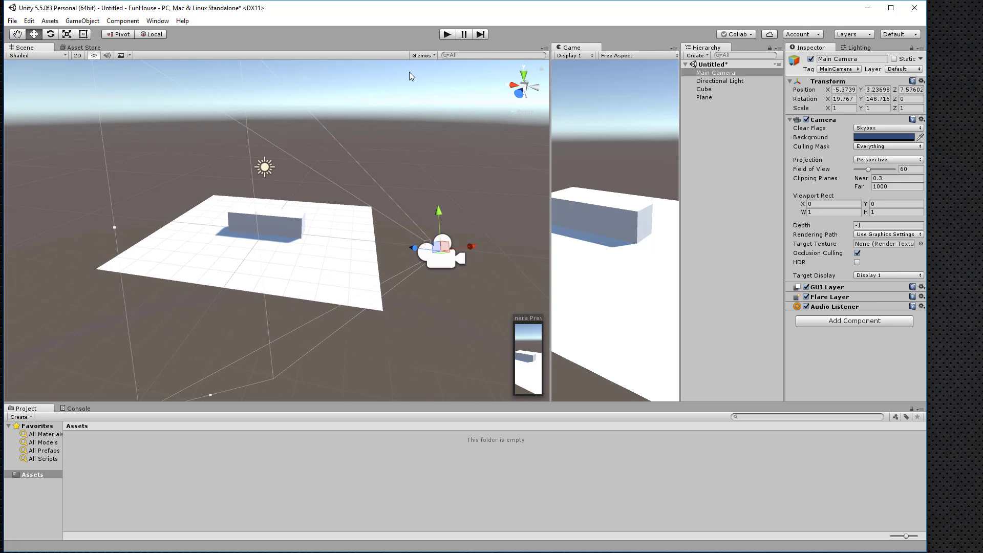
- Turn off Show Grid and 3D Icons in the Gizmos menu
click(423, 56)
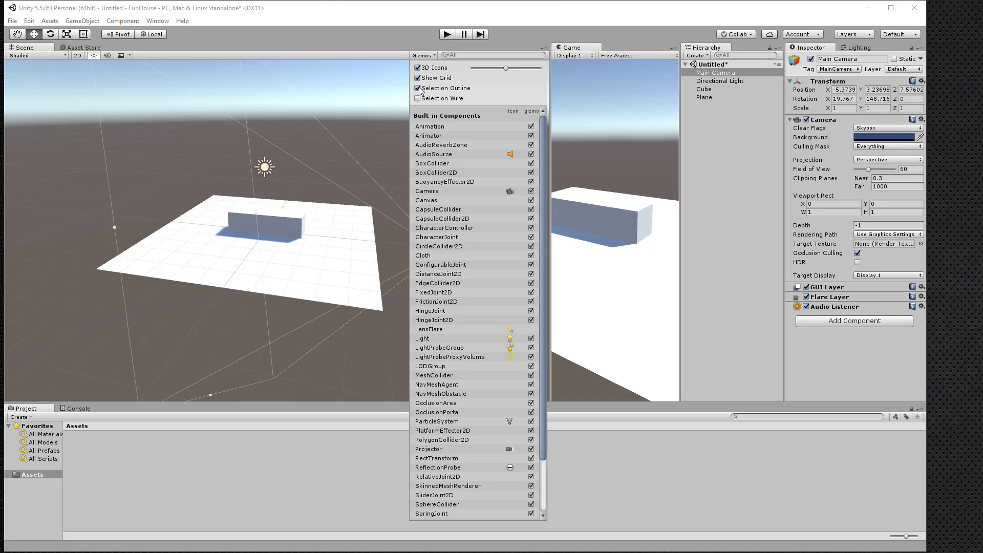
click(419, 79)
click(418, 67)
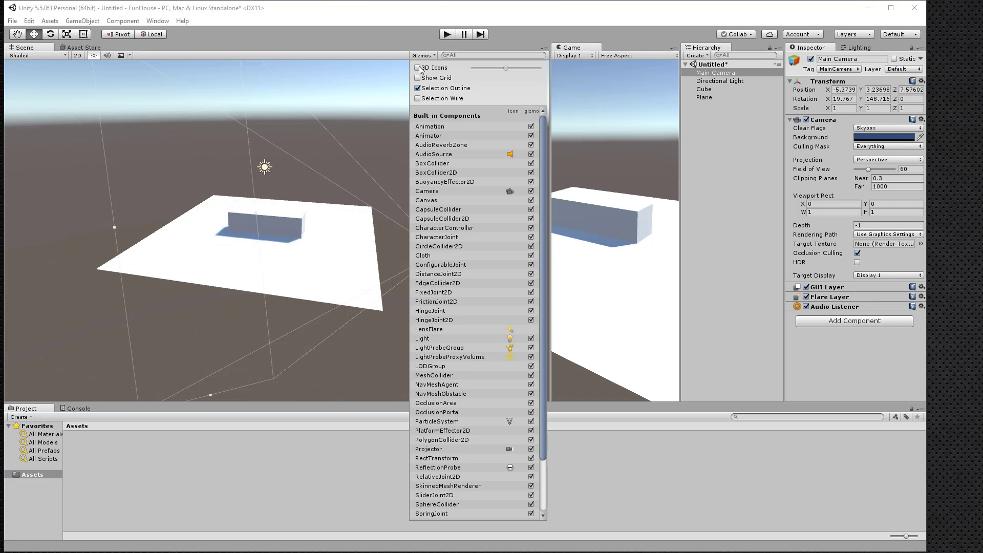
click(380, 118)
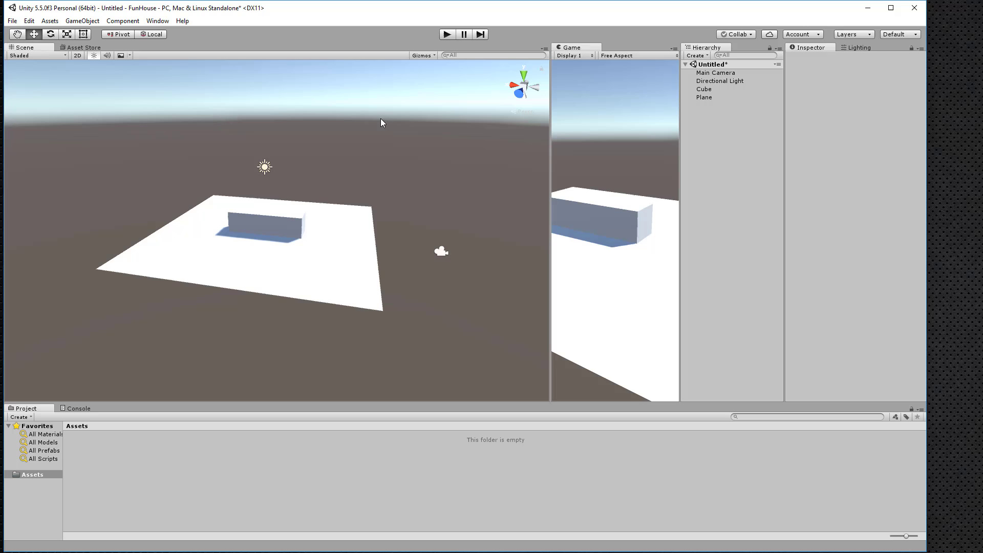
click(440, 252)
click(428, 105)
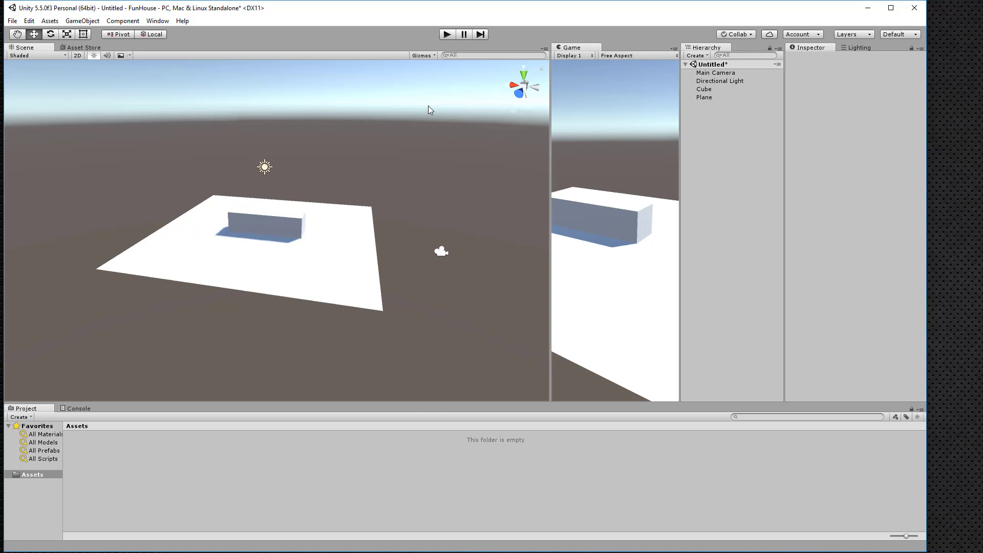
- Disable Selection Wire, then select the box and plane to check they show only an outline
click(431, 54)
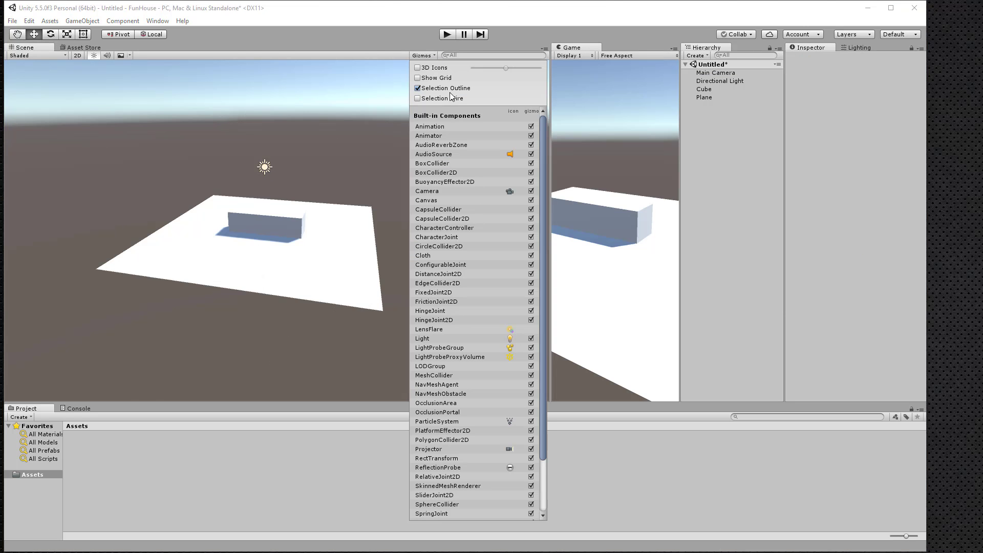
click(418, 98)
click(278, 219)
click(337, 239)
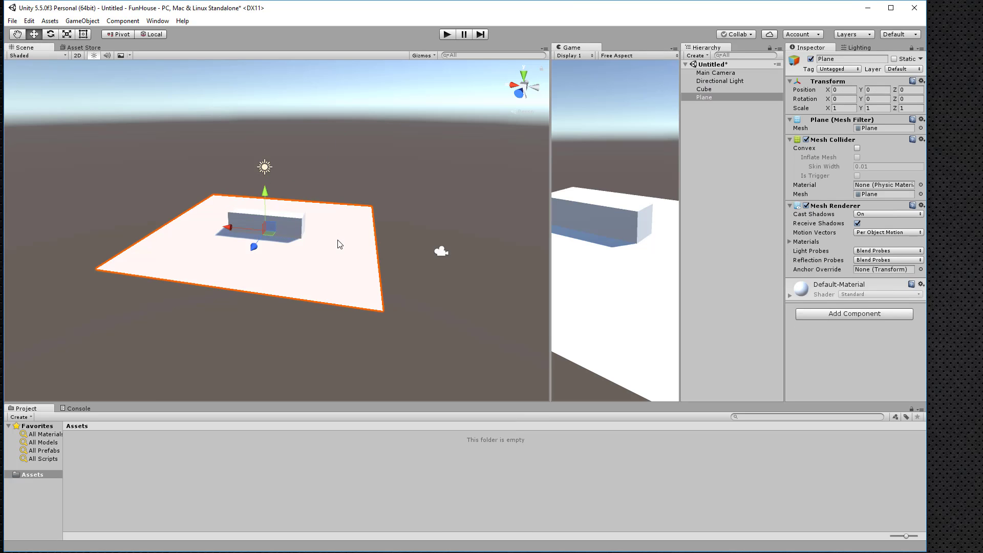
click(282, 224)
click(314, 168)
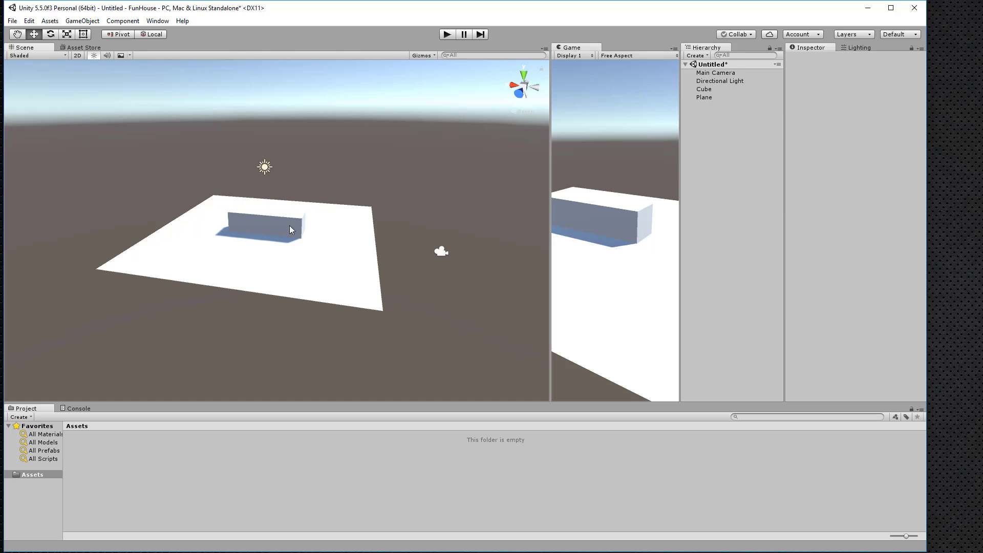
click(348, 232)
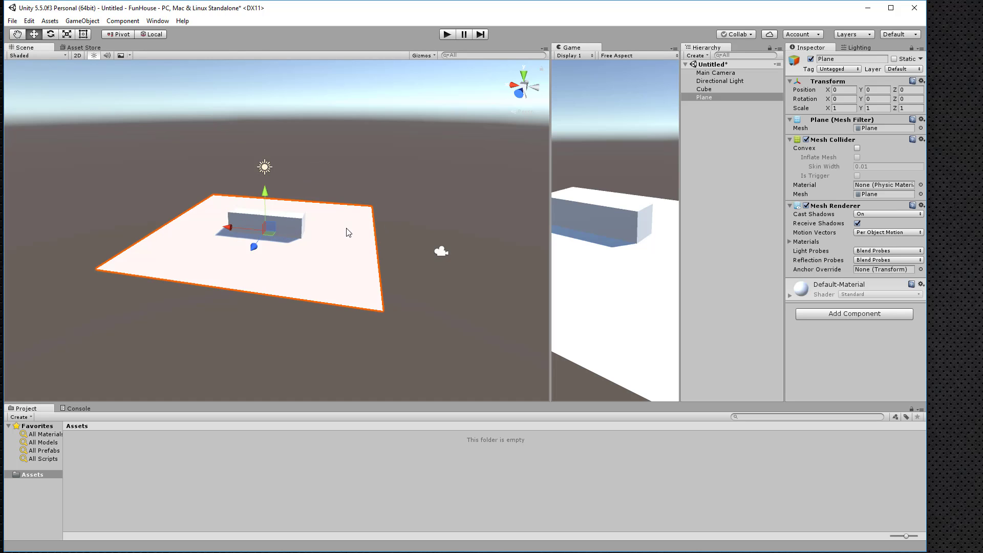
click(301, 220)
click(456, 174)
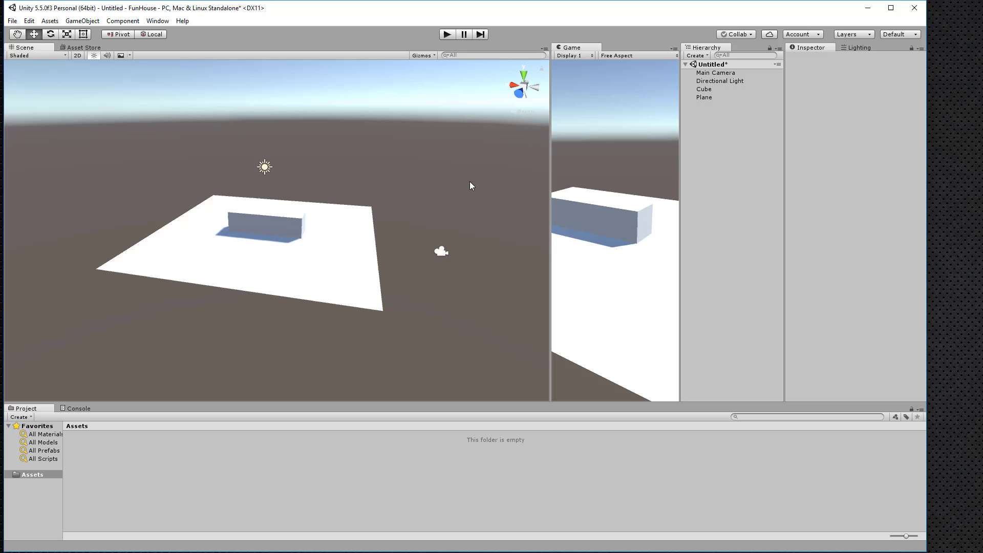
alt+drag(470, 182, 395, 206)
- Search the Main Camera's Add Component list for 'd', then dismiss it without adding anything
scroll(302, 261, up, 2)
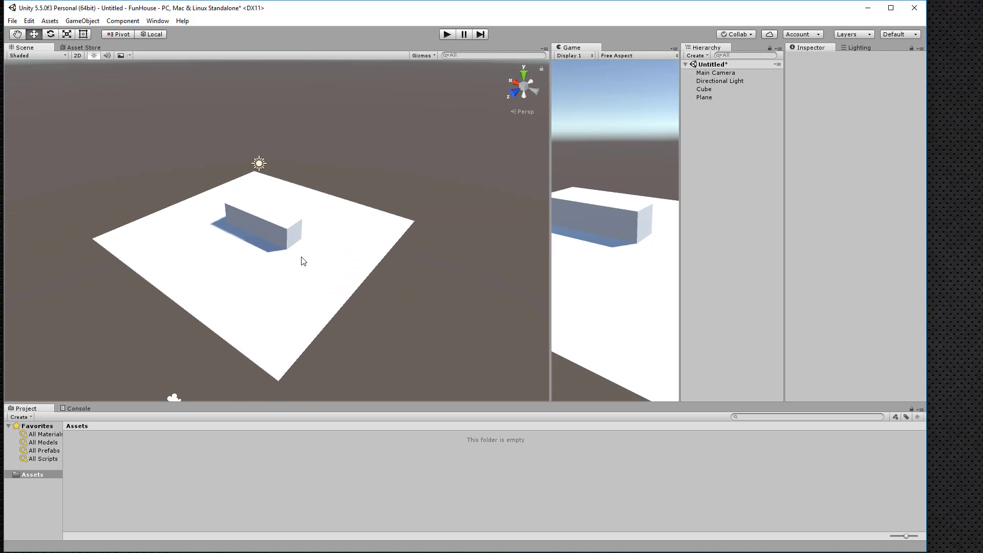
alt+drag(381, 248, 335, 54)
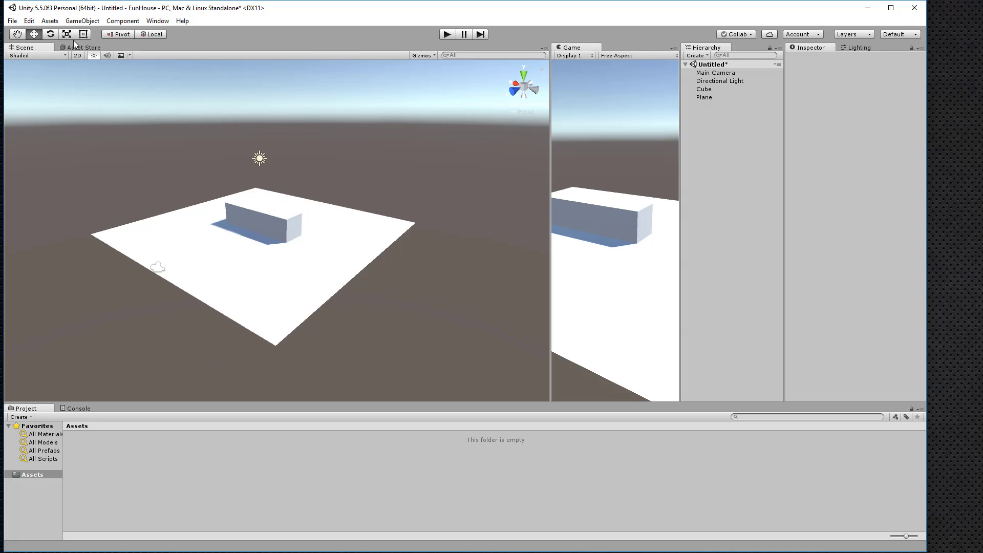
alt+drag(273, 145, 354, 160)
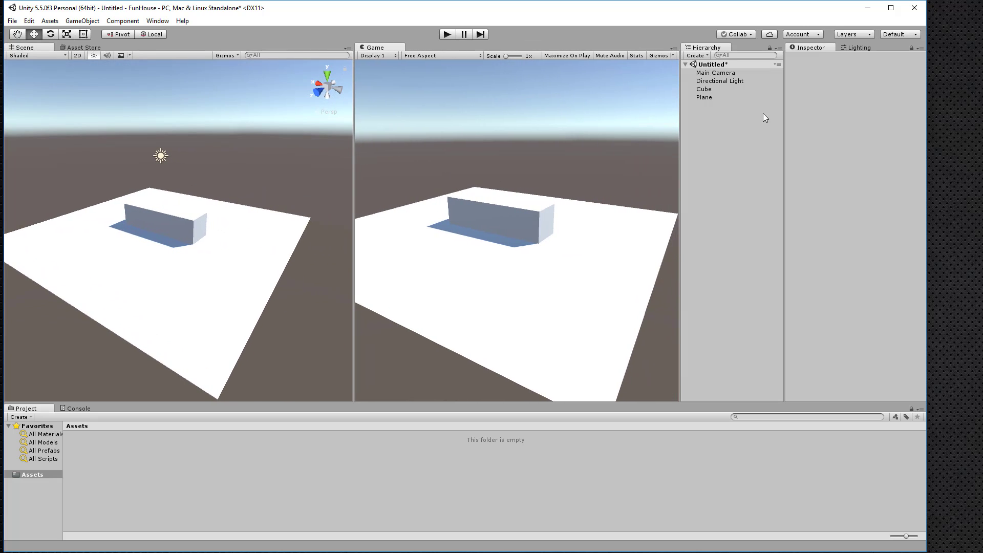
click(710, 72)
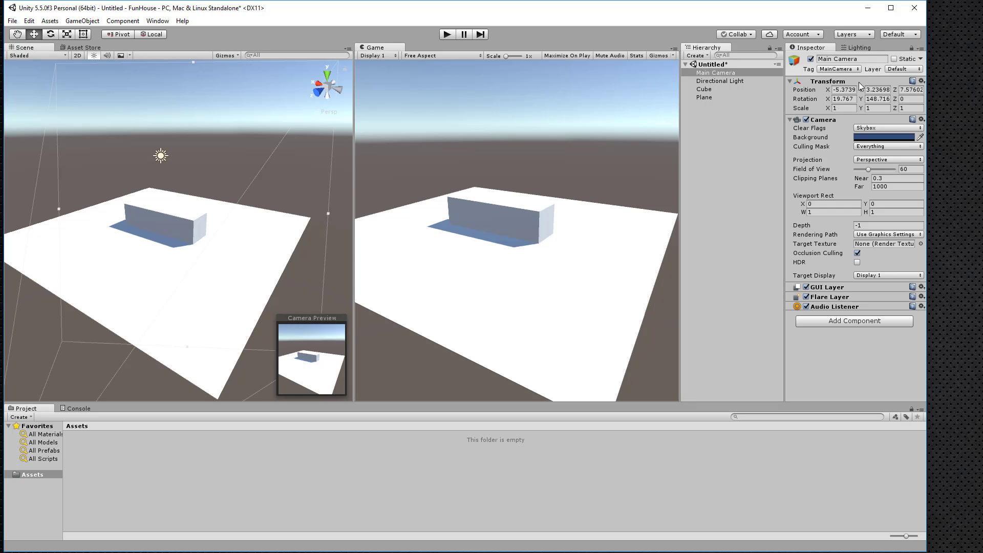
click(841, 321)
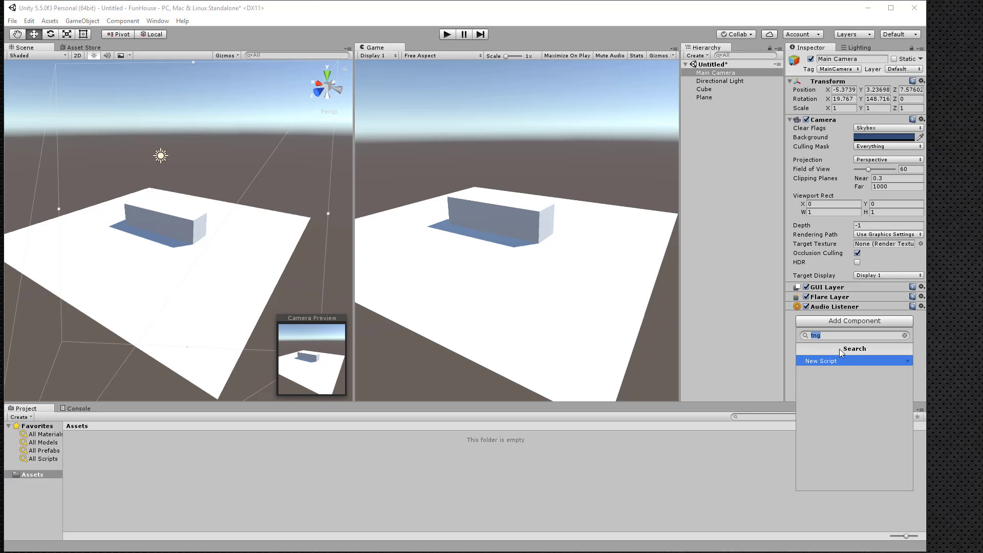
text(d)
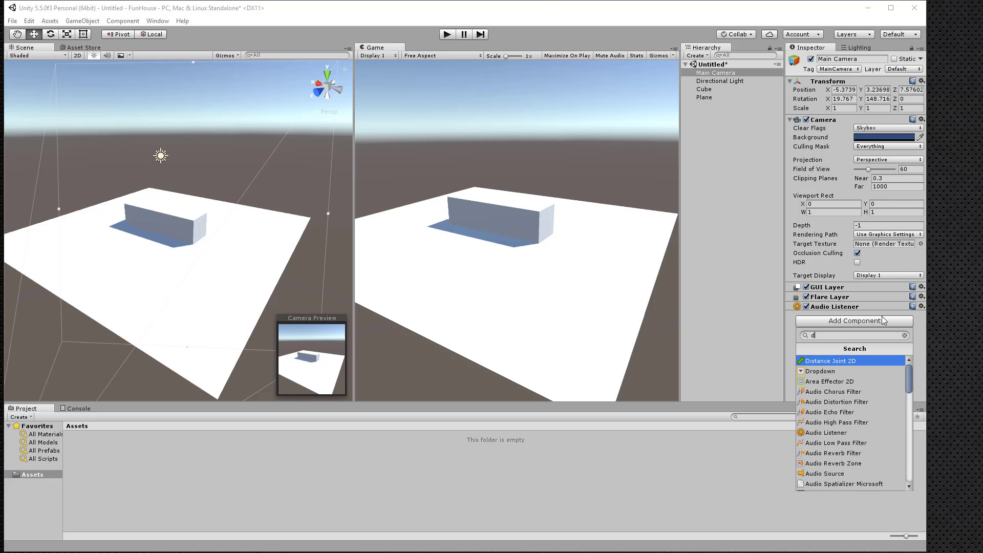
click(905, 335)
click(737, 346)
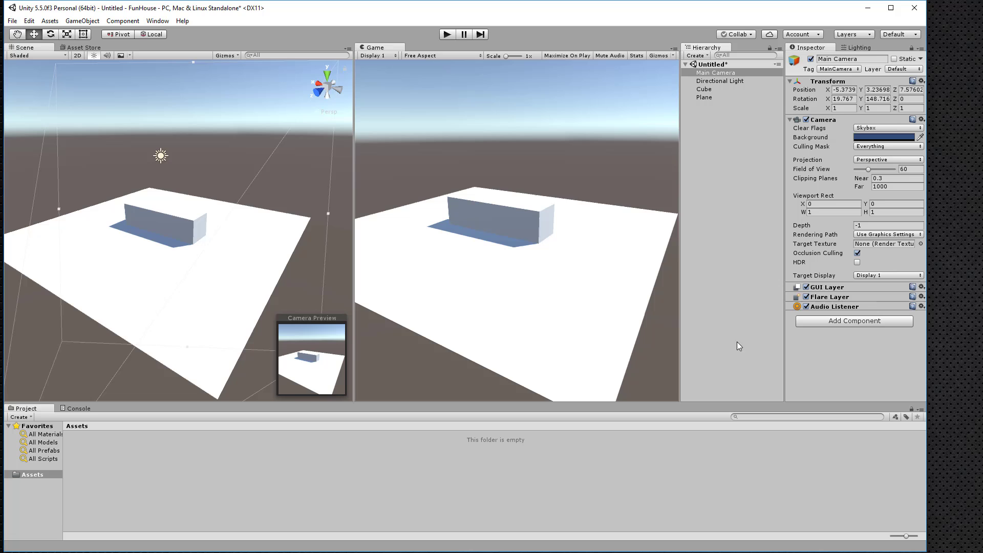
- Import all files of Cinematic Image Effects 1.1 from the Asset Store Downloads list
click(75, 48)
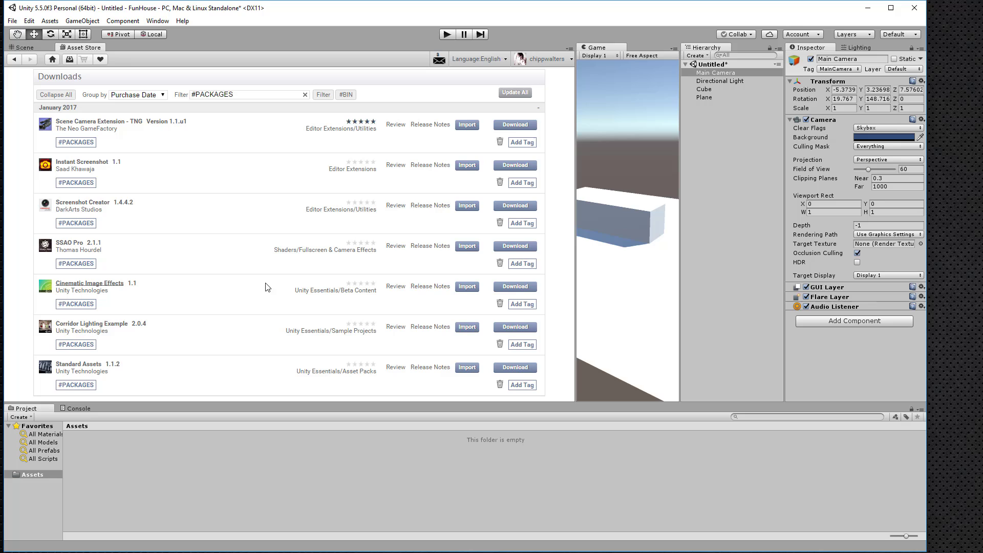
click(467, 288)
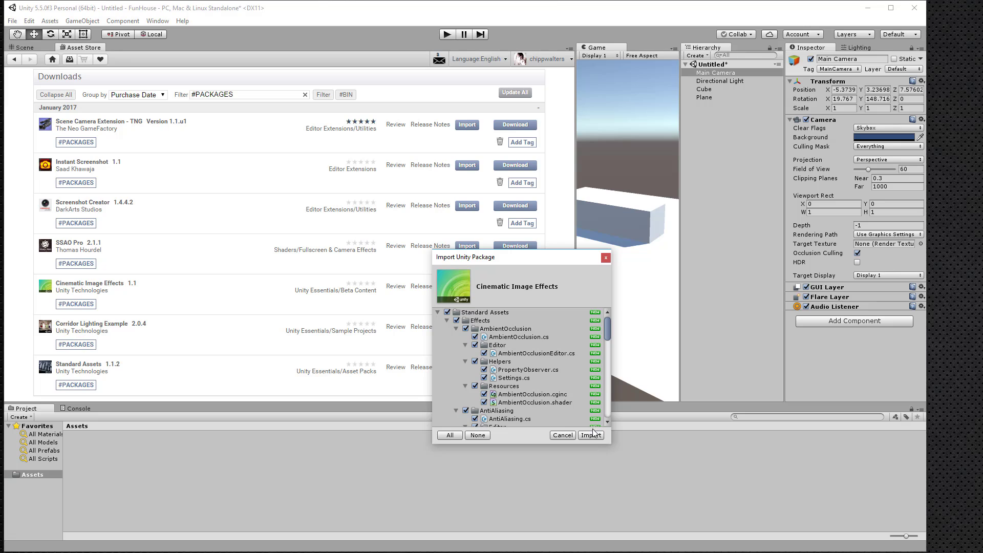
click(592, 435)
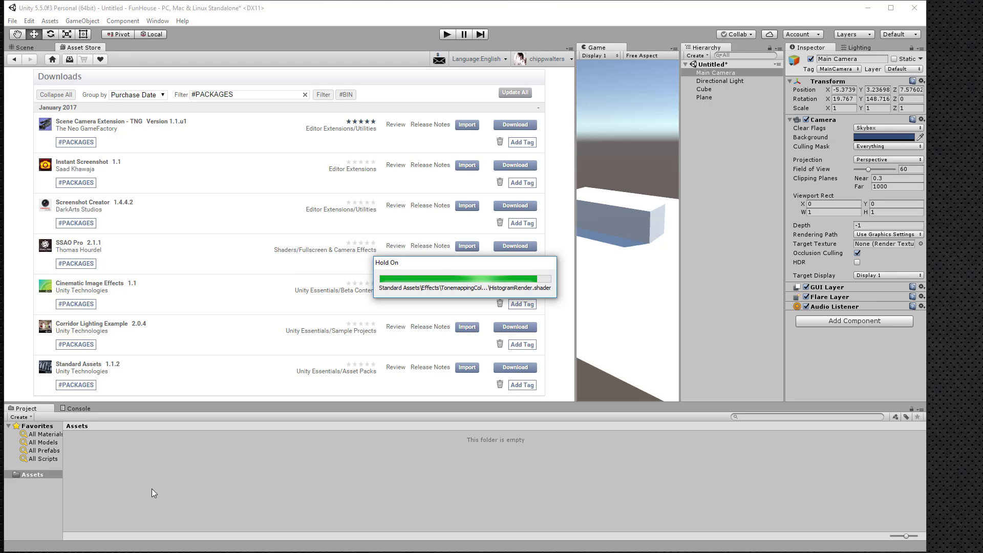
- Dismiss the API update prompt, widen the Game view, and duplicate Cube to Cube (1) at Z 2.88
key(Return)
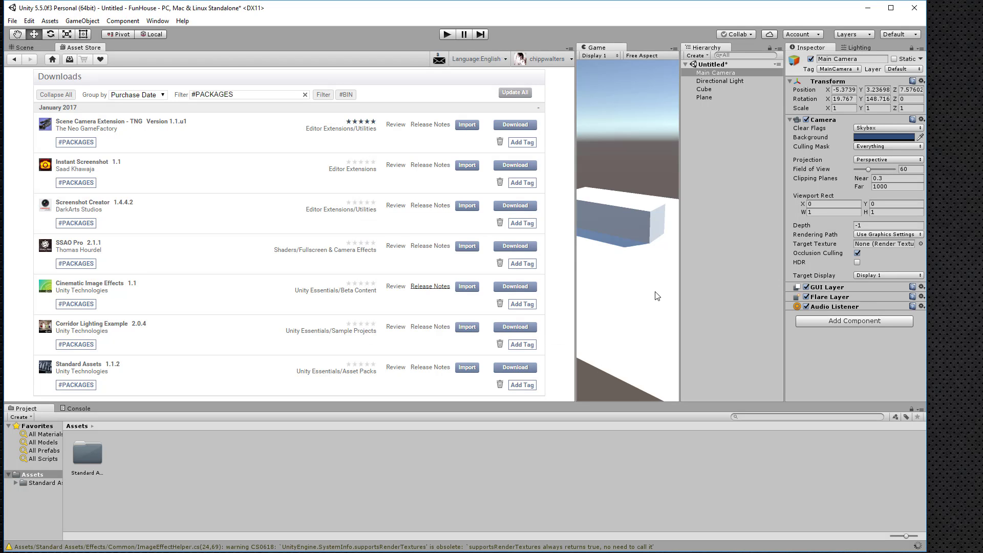
drag(576, 154, 361, 153)
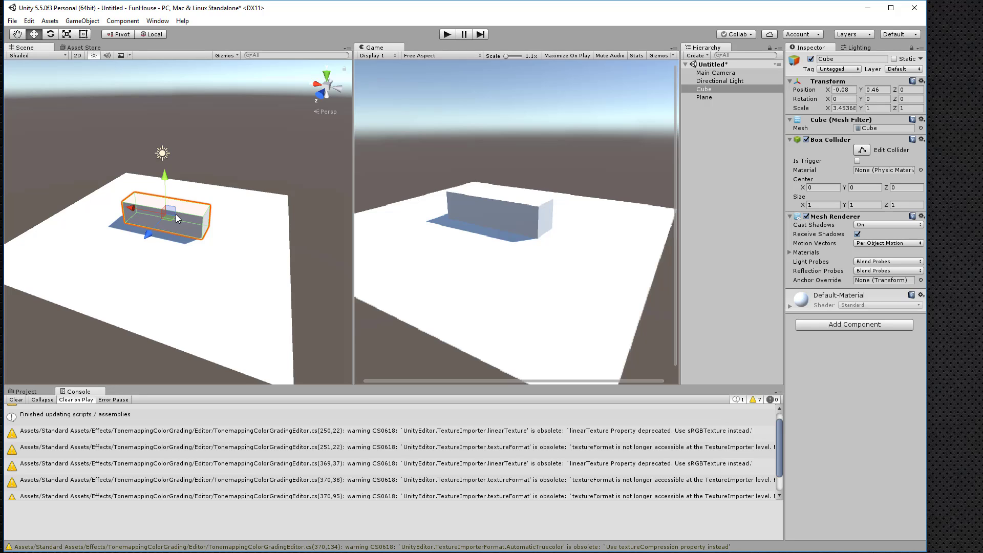
key(ctrl+d)
drag(150, 238, 153, 273)
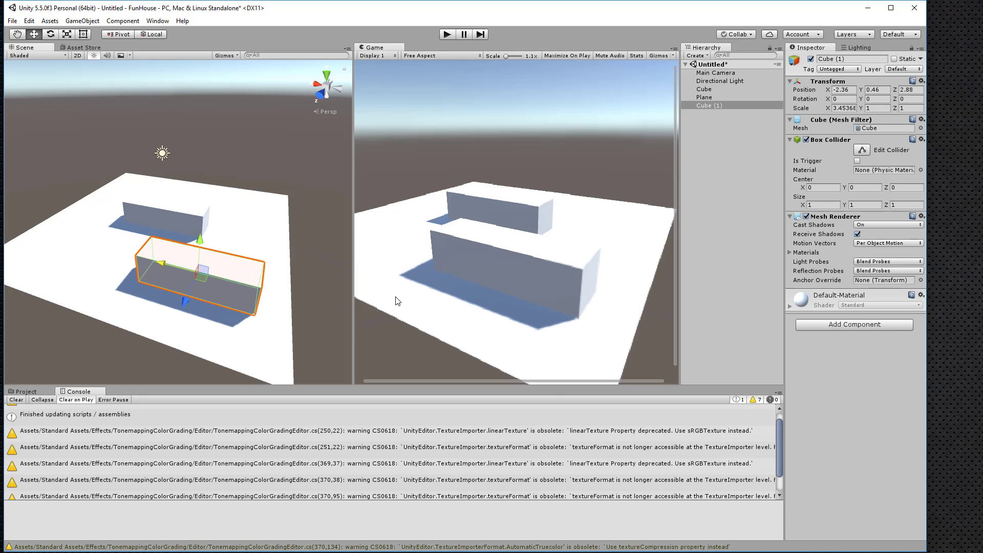
alt+drag(267, 318, 145, 251)
alt+right_drag(162, 214, 164, 206)
alt+drag(163, 205, 197, 226)
- Align the Main Camera with the view and turn on Visualize Focus to preview depth of field
click(715, 73)
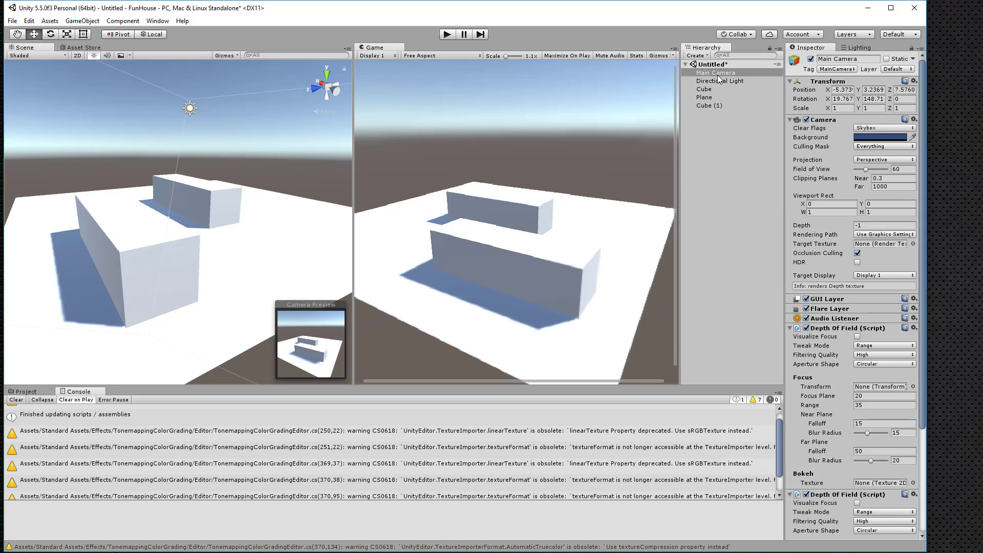
key(ctrl+shift+f)
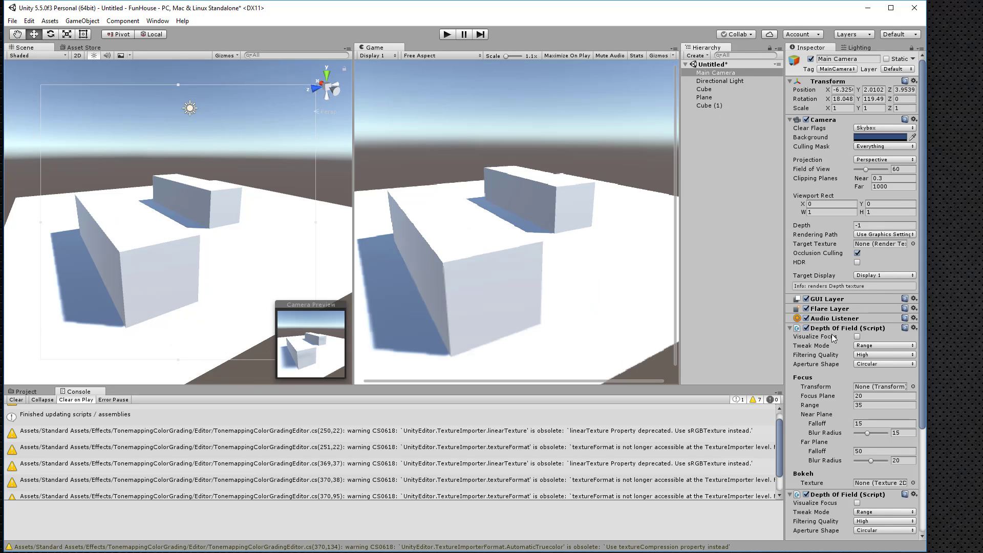
click(858, 336)
mouse_move(824, 396)
mouse_down()
mouse_move(799, 409)
mouse_move(831, 400)
mouse_up()
drag(814, 406, 809, 406)
scroll(828, 424, down, 4)
scroll(828, 424, up, 4)
- Remove the duplicate Depth Of Field component and set Focus Plane about 8.04, Range 2.9
right_click(835, 328)
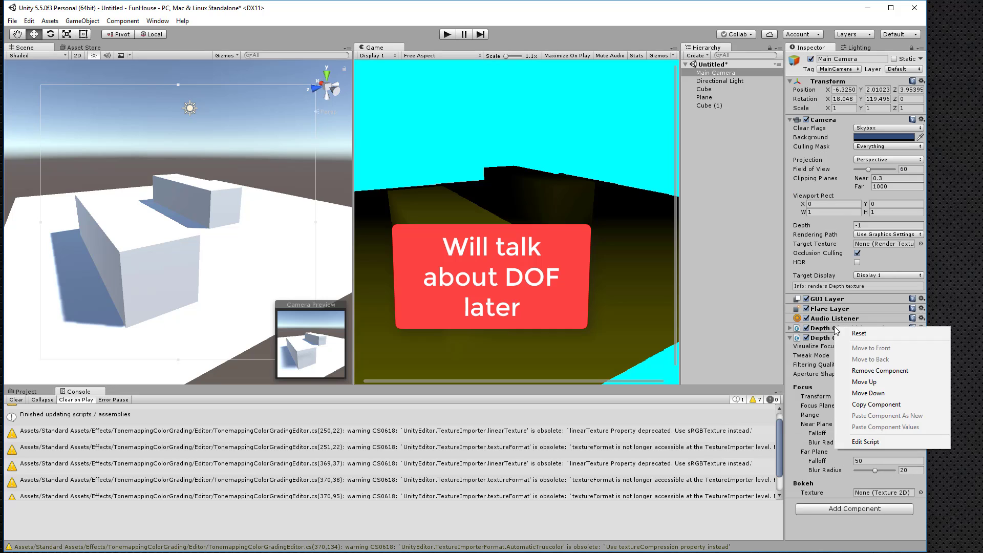
click(865, 369)
click(790, 328)
click(857, 336)
drag(818, 396, 666, 408)
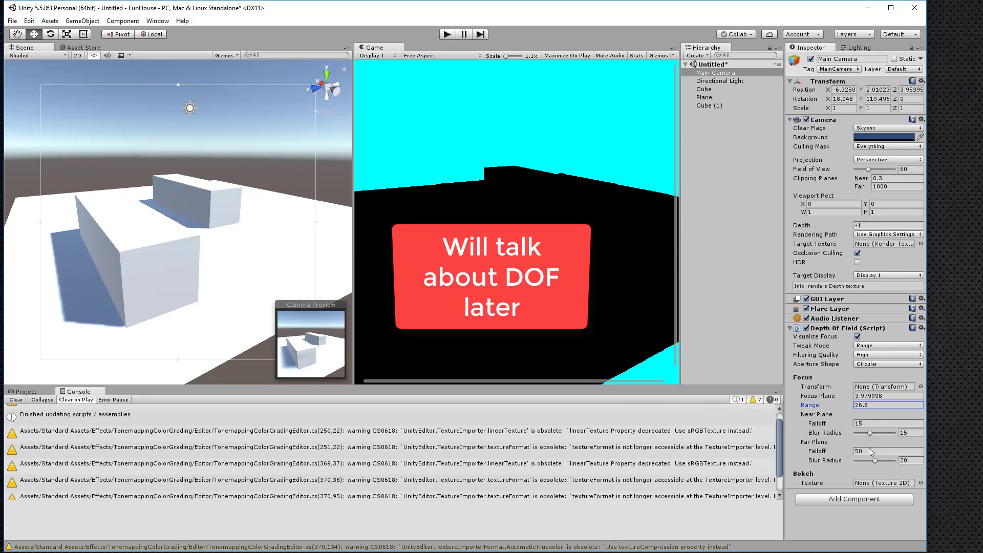
mouse_move(810, 405)
mouse_down()
mouse_move(799, 405)
mouse_move(825, 405)
mouse_move(810, 400)
mouse_up()
- Set Far Falloff to 4.1, turn off Visualize Focus, and collapse the Depth Of Field component
double_click(867, 452)
text(4.1)
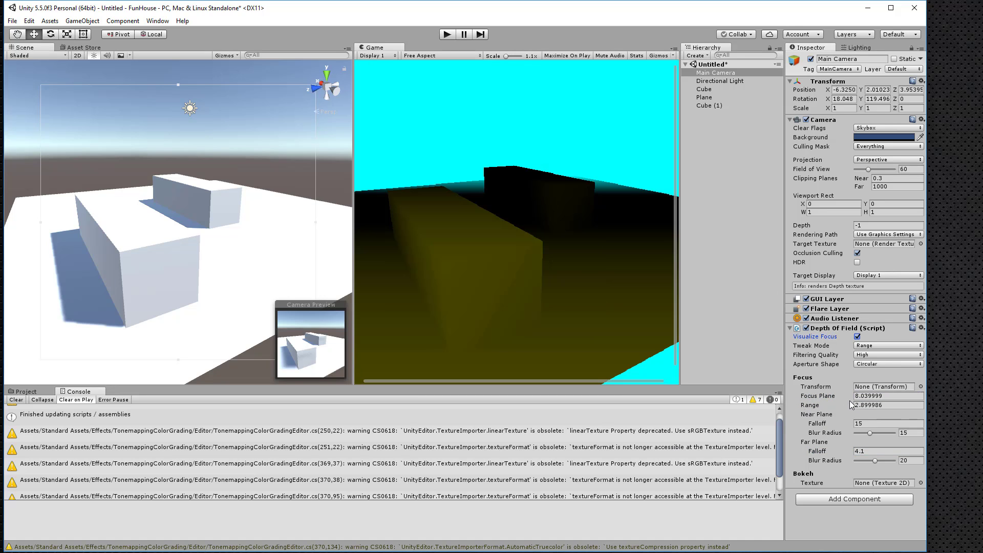
click(857, 337)
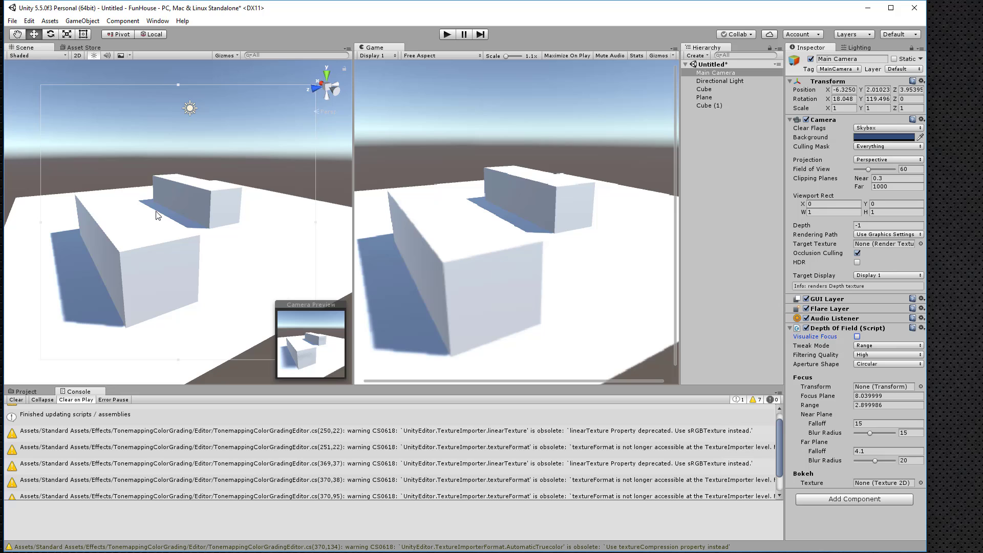
alt+drag(179, 226, 439, 200)
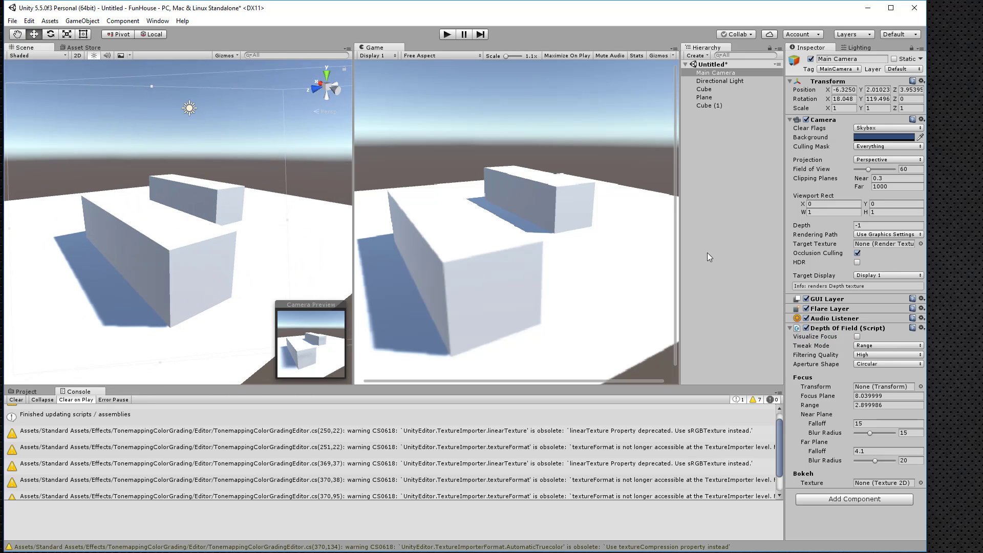
click(752, 278)
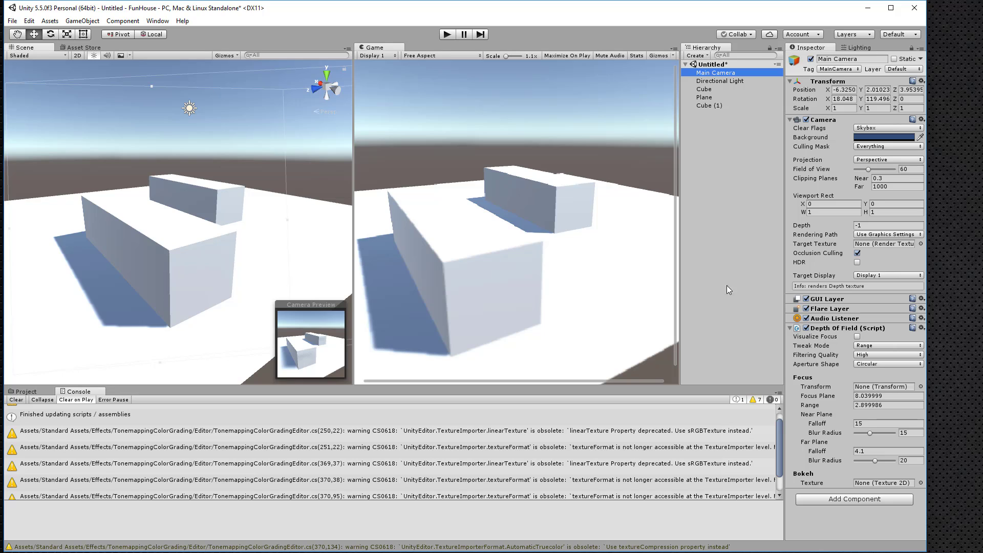
click(790, 328)
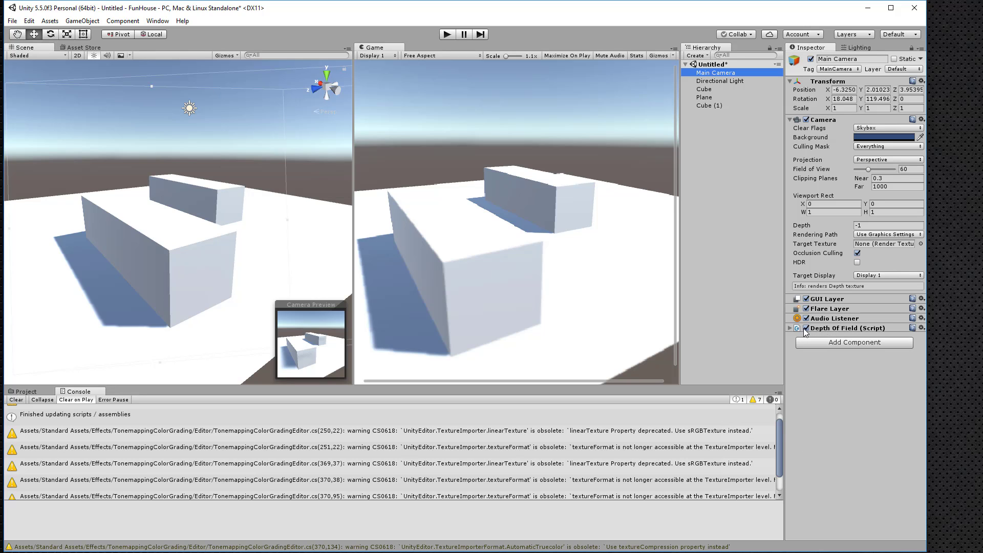
- Disable Depth Of Field, add the Anti-aliasing effect, and realign the Main Camera with the view
click(806, 328)
click(828, 342)
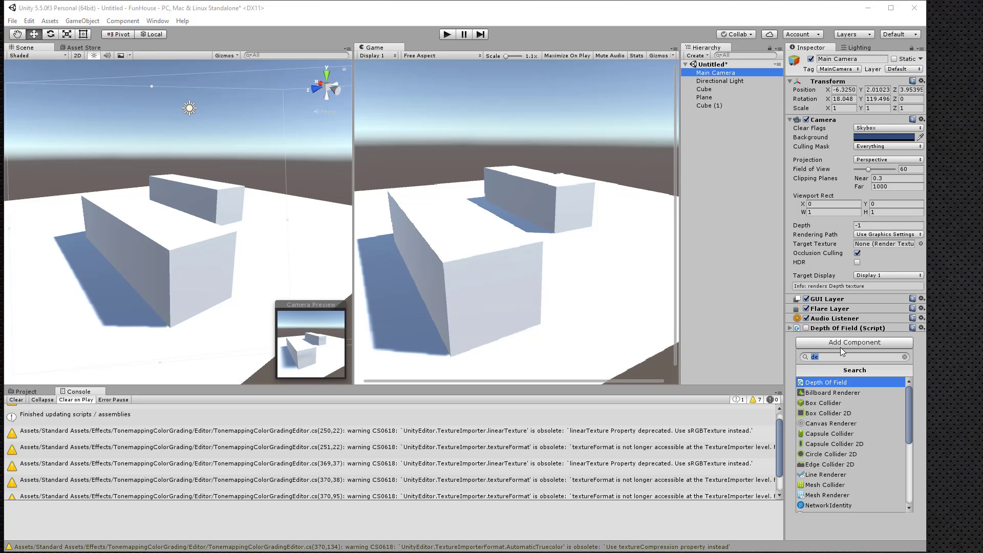
text(ant)
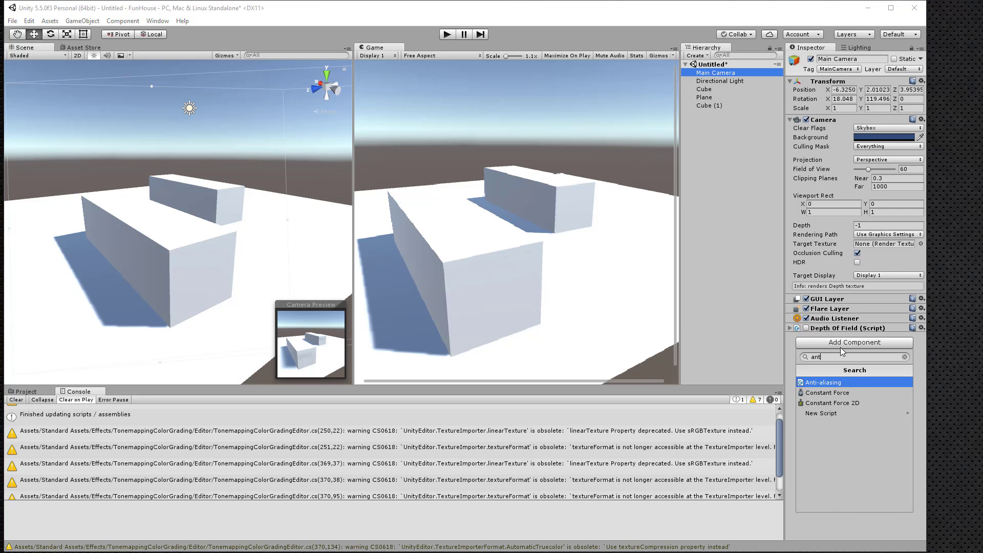
click(825, 381)
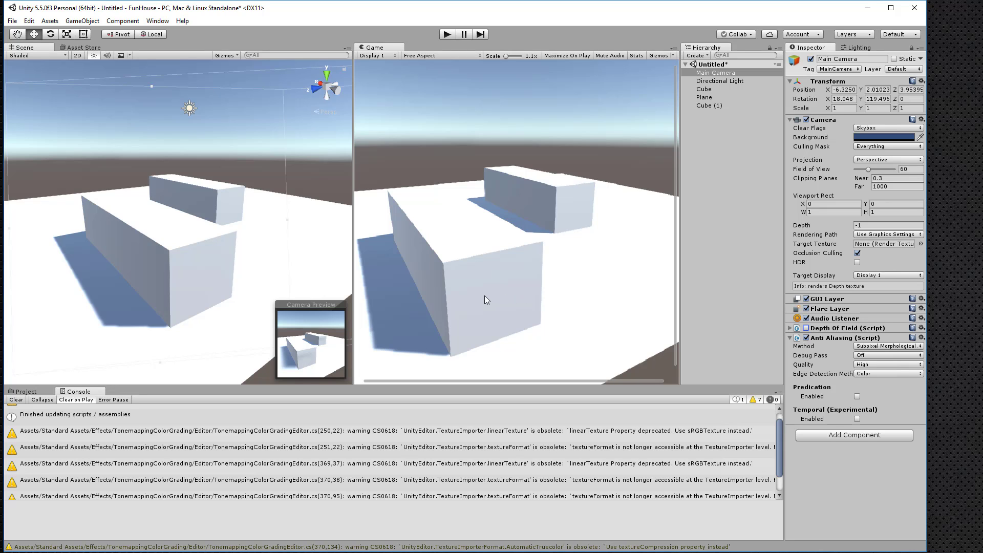
alt+drag(167, 267, 224, 284)
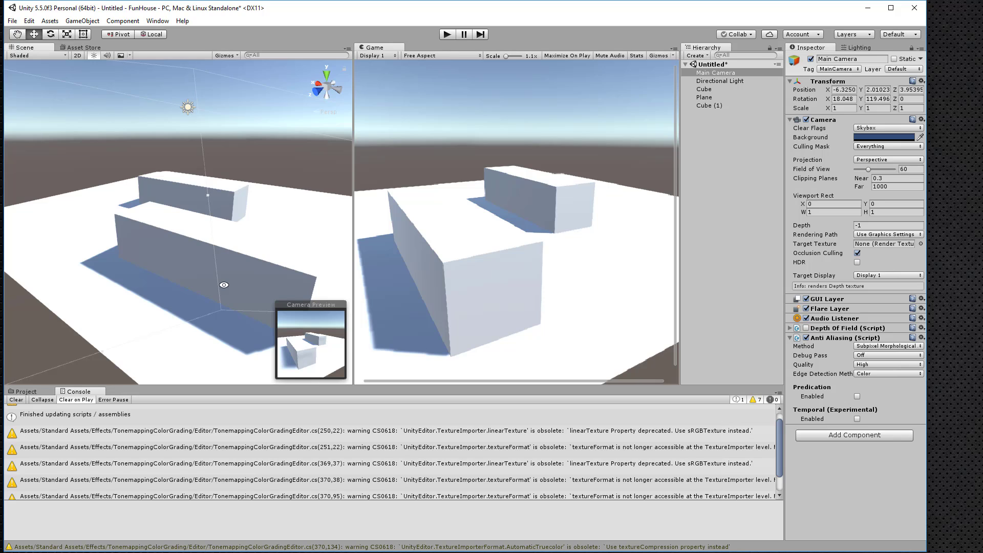
key(ctrl+shift+f)
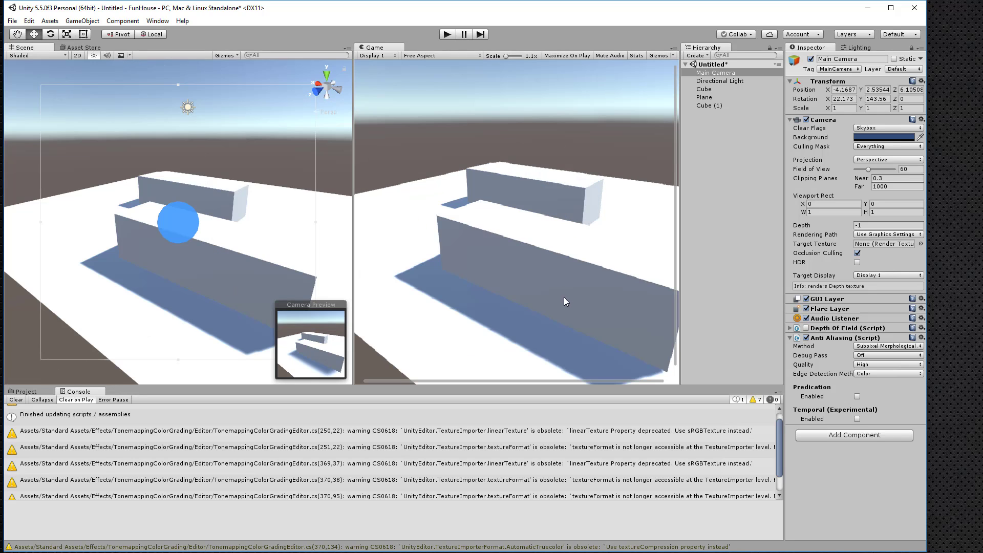
- Set anti-aliasing quality to Ultra with Debug Pass Off, then switch the effect off
click(879, 355)
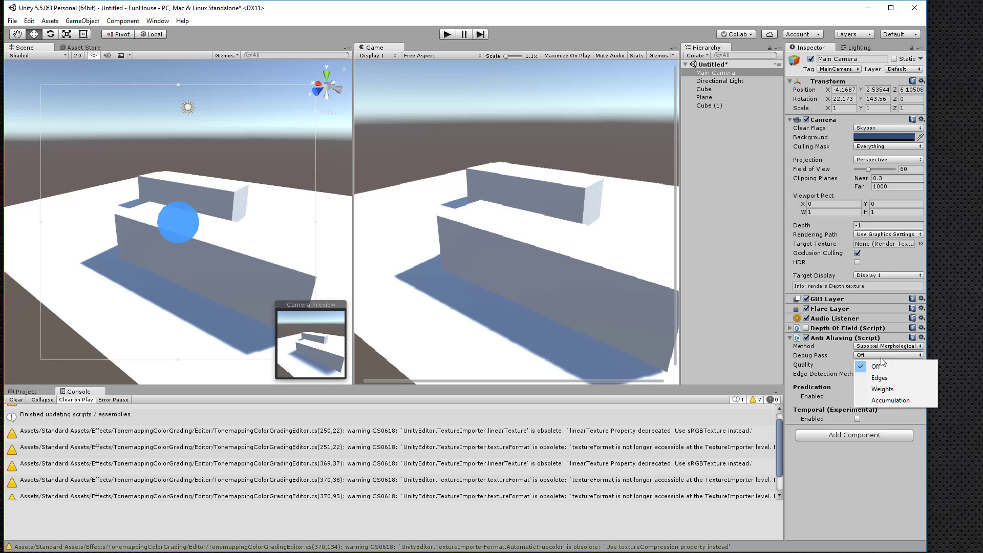
click(880, 359)
click(880, 364)
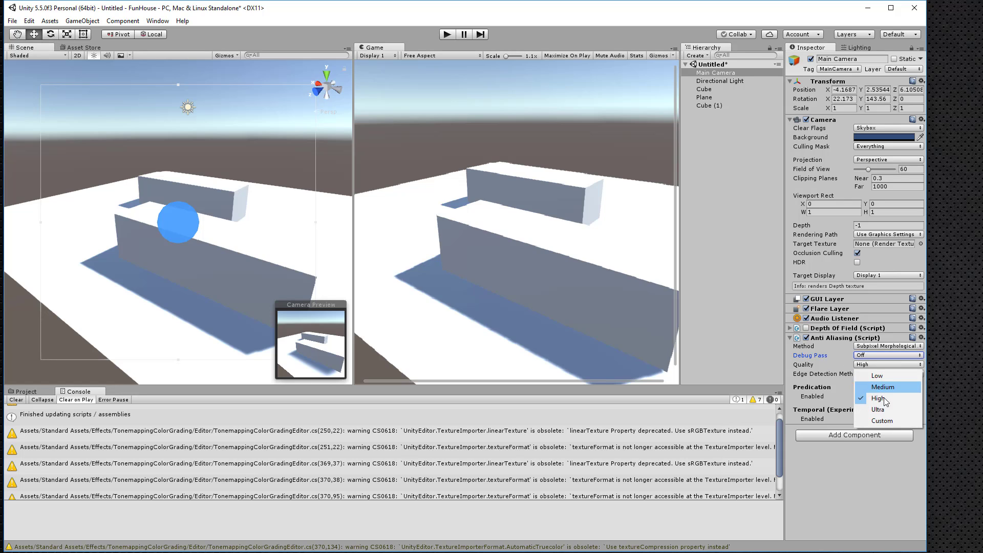
click(878, 409)
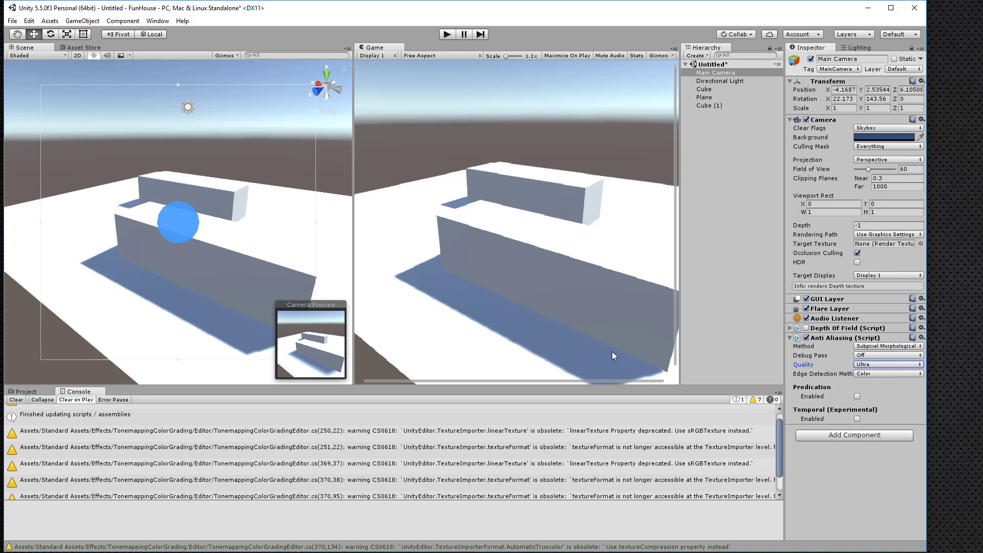
click(806, 339)
alt+drag(255, 216, 302, 229)
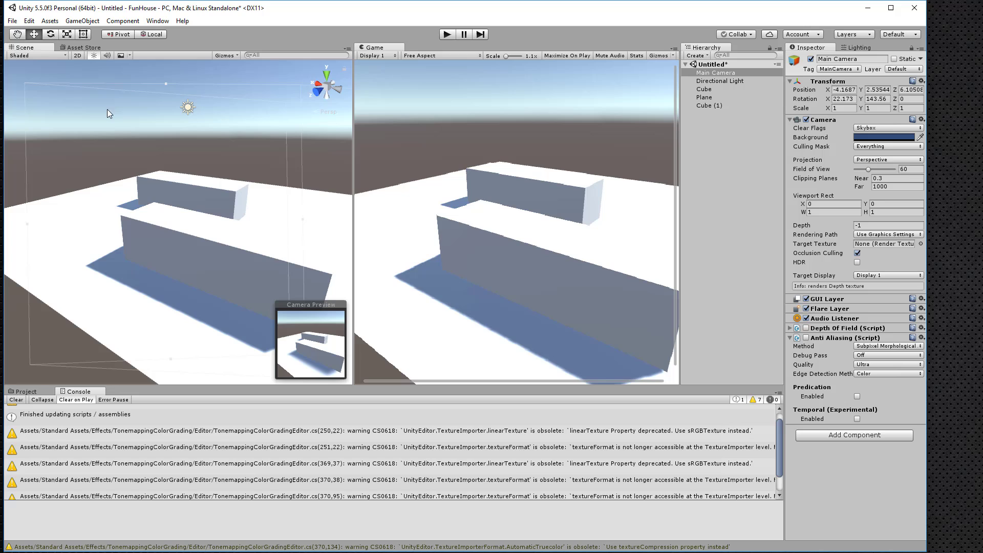
- Search the Asset Store for 'scene cam' and open the Scene Camera Extension - TNG page
click(70, 47)
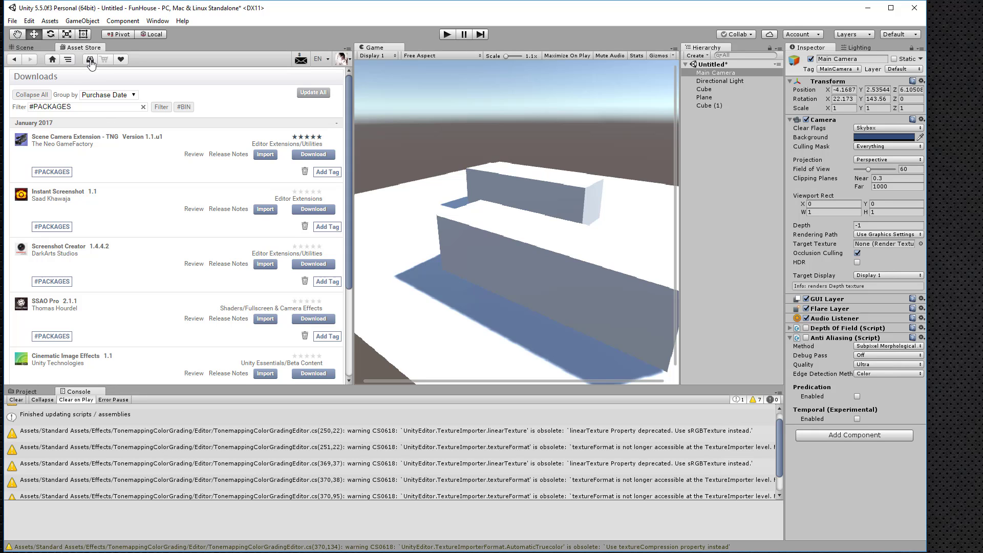
click(53, 60)
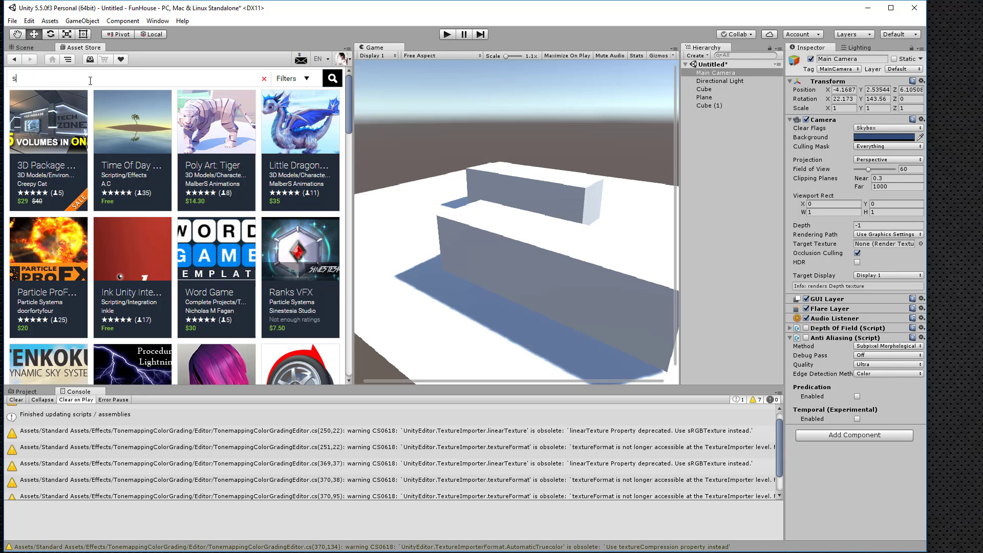
click(90, 81)
text(scene camera extension)
key(Return)
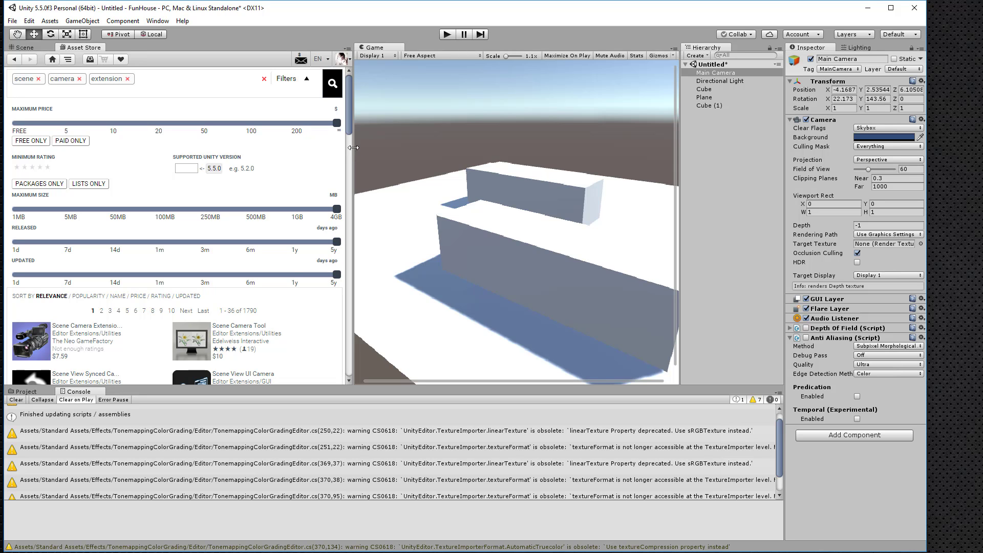
drag(349, 146, 569, 150)
scroll(211, 194, down, 2)
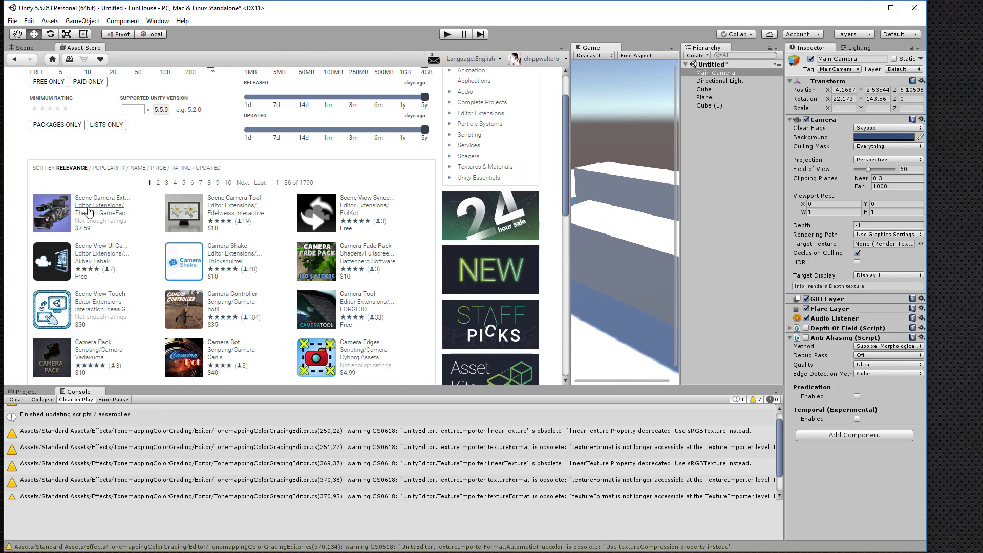
click(85, 211)
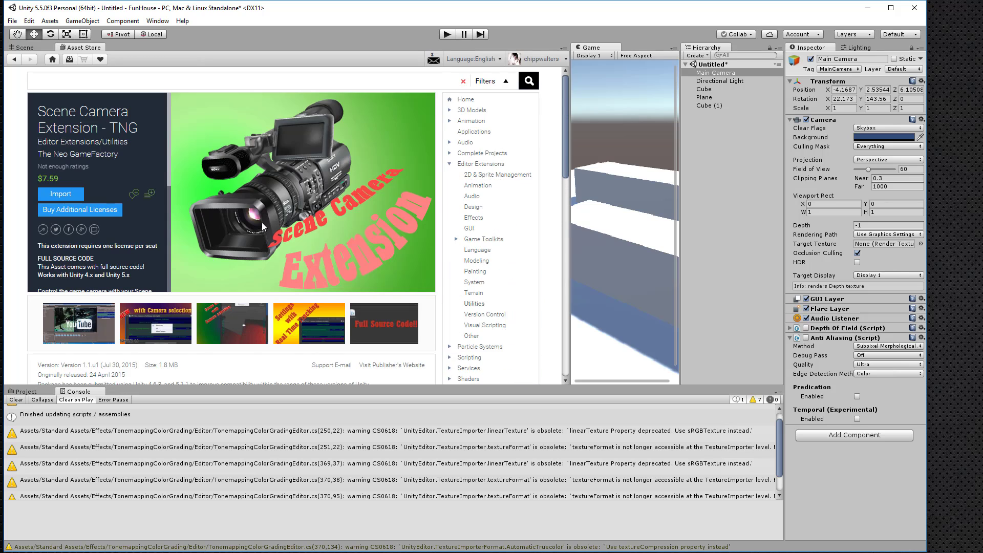
scroll(262, 223, down, 6)
scroll(263, 222, up, 6)
- Import all files of Scene Camera Extension - TNG from the Downloads list, adding a TNG folder
click(68, 59)
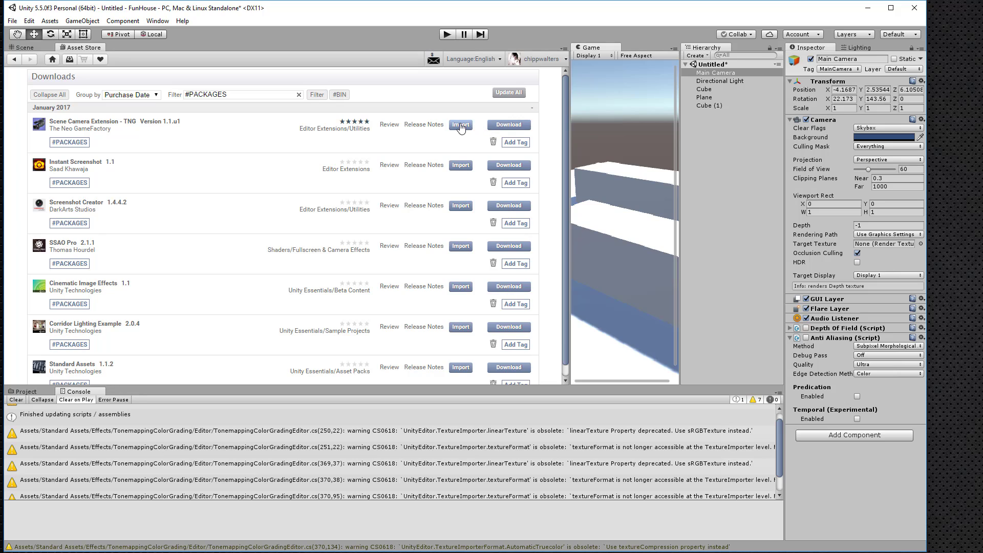
click(26, 392)
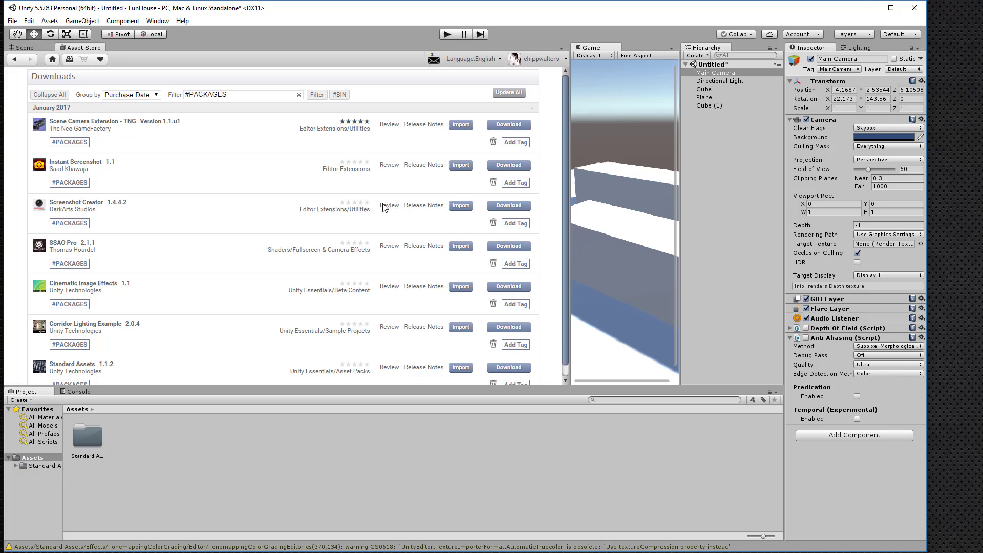
click(15, 466)
click(33, 475)
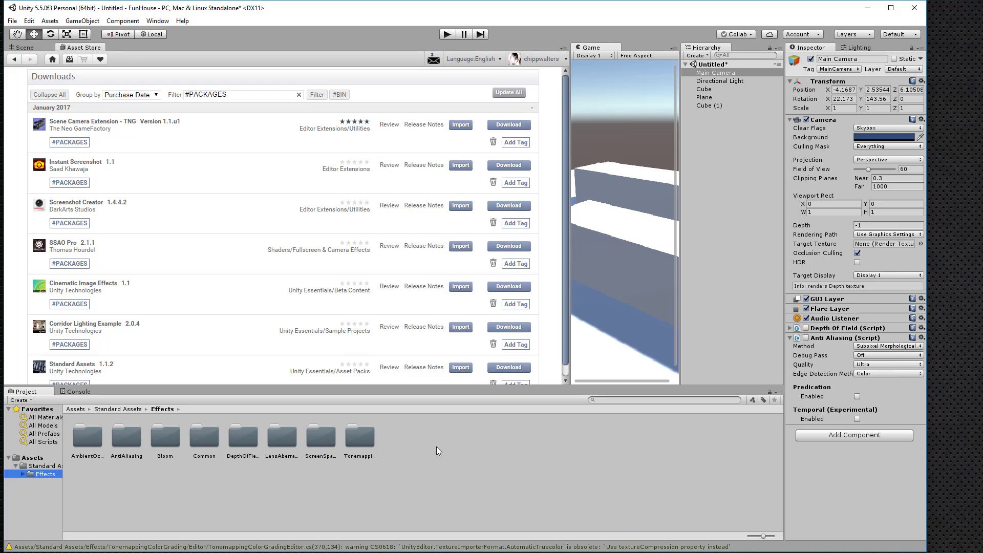
click(16, 467)
click(460, 125)
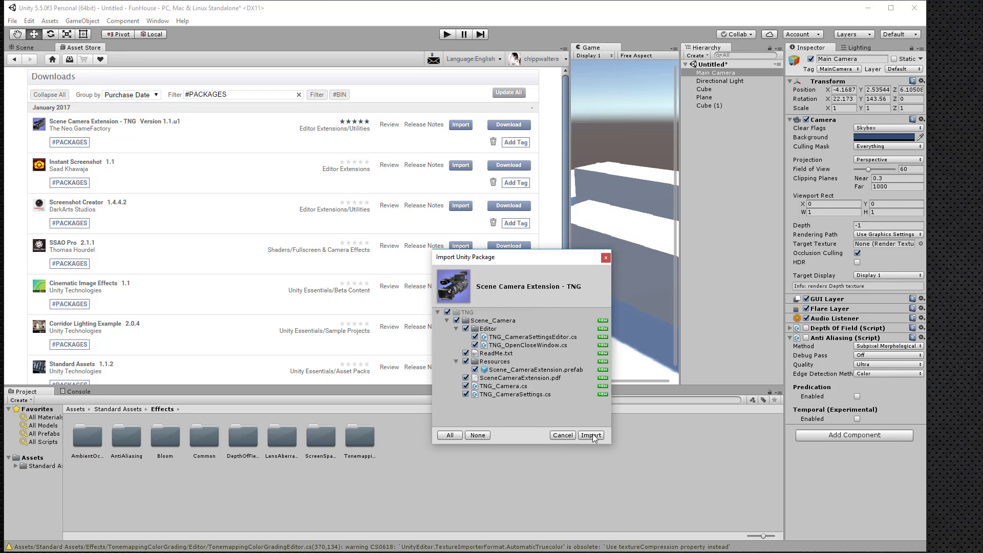
click(591, 435)
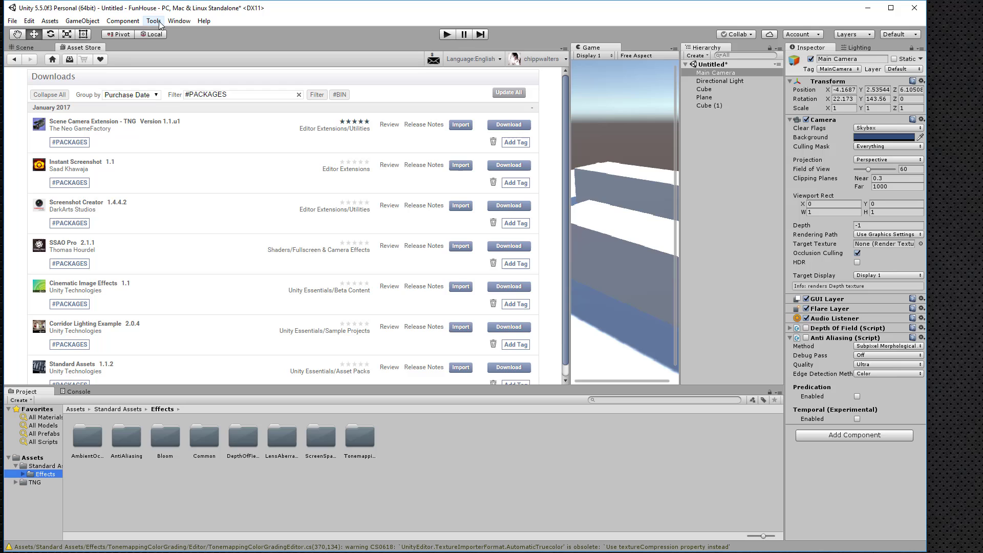
- Widen the Game view again and open the Scene Camera Extension interface from the TNG menu
drag(569, 159, 348, 160)
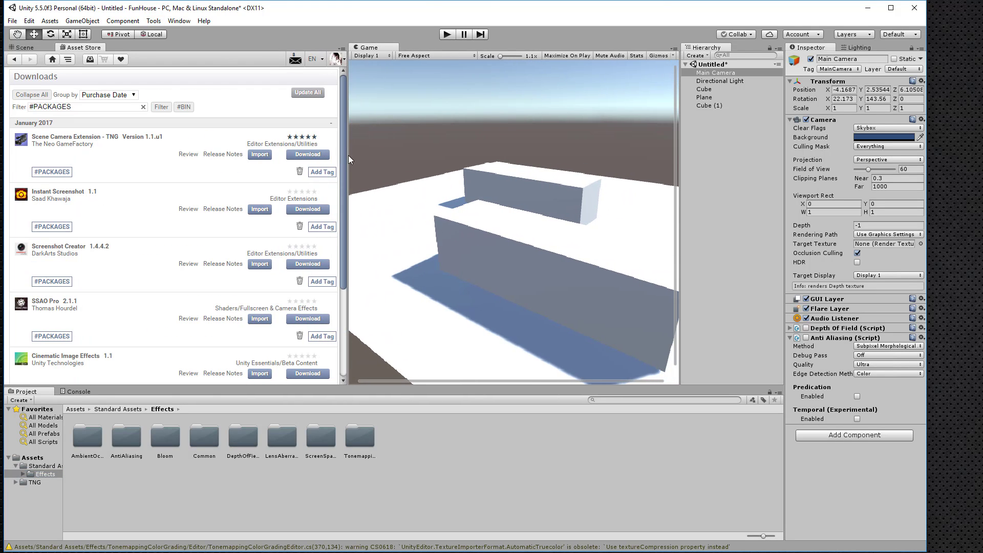
click(52, 60)
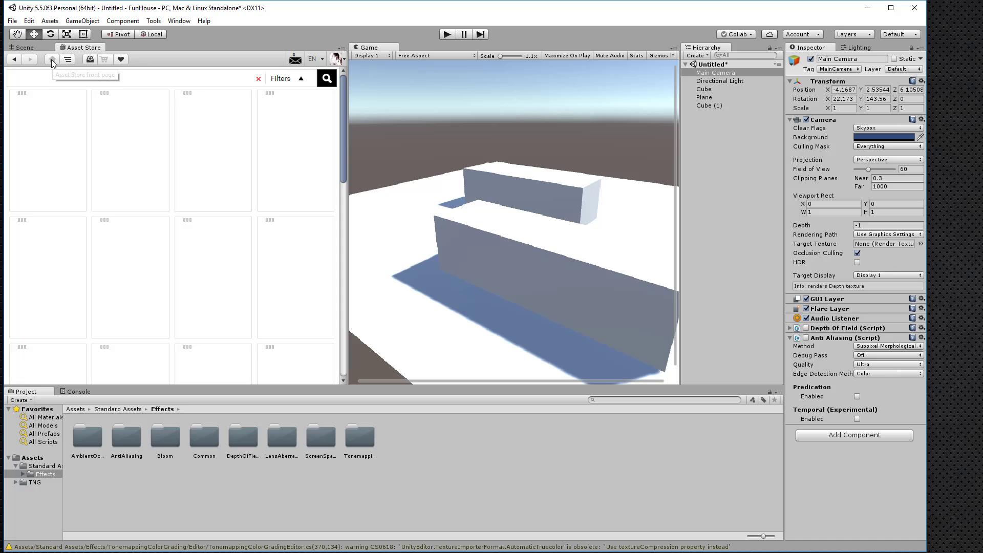
click(23, 48)
click(153, 20)
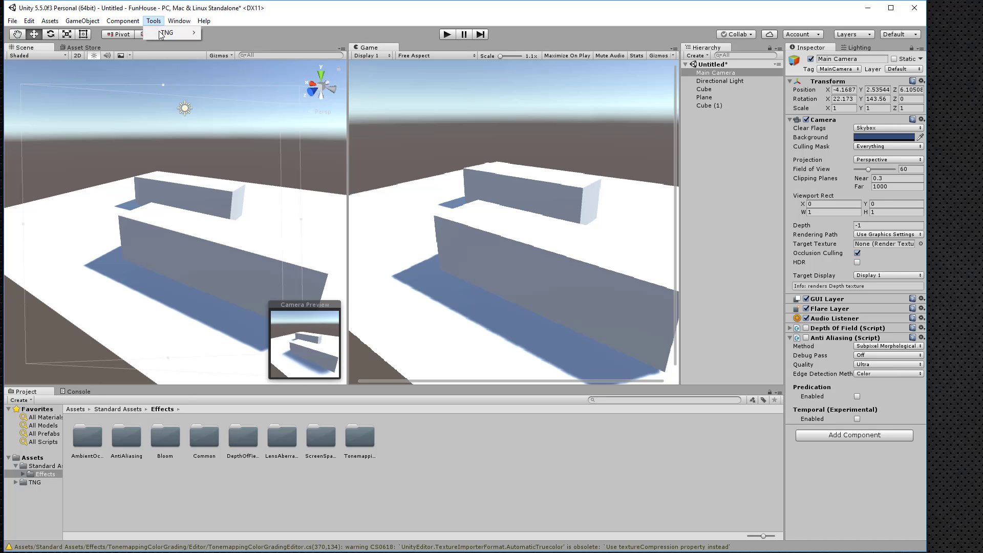
mouse_move(164, 33)
mouse_move(228, 34)
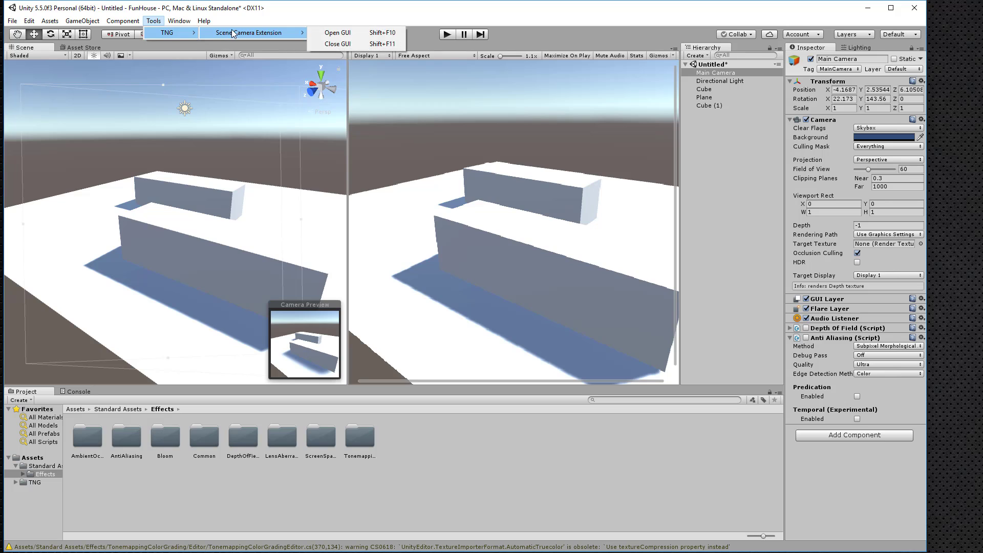
click(337, 32)
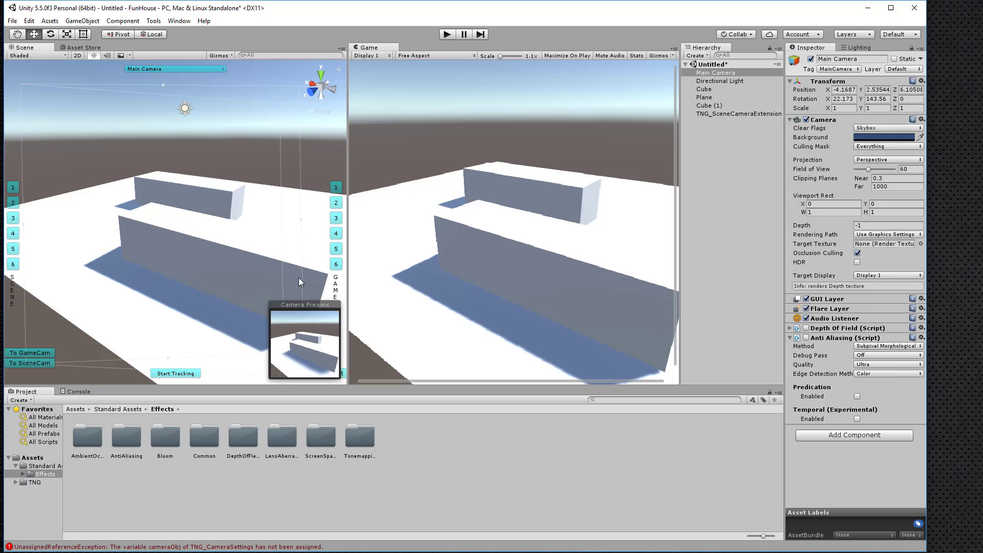
- Start tracking so the Game view follows the Scene view, then orbit to a new angle
click(731, 177)
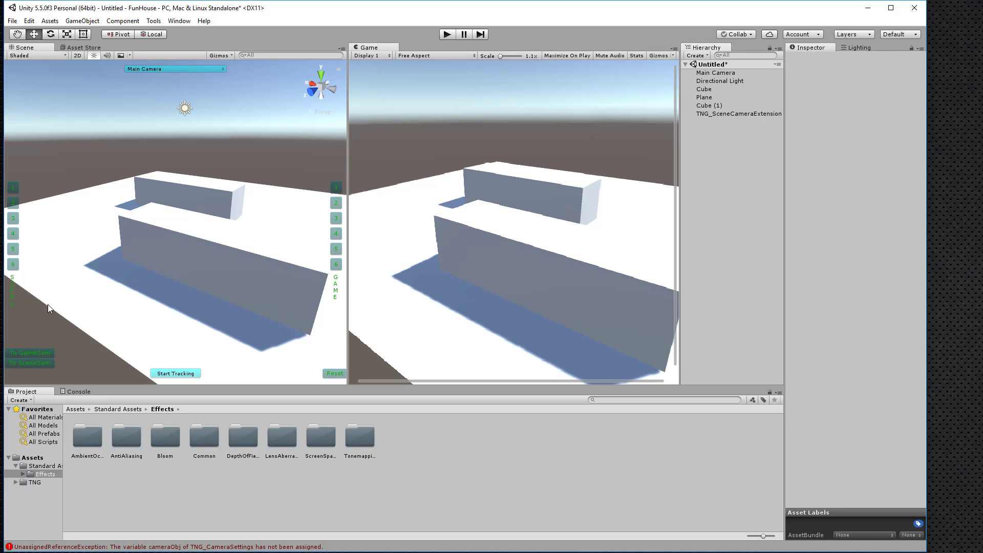
click(175, 373)
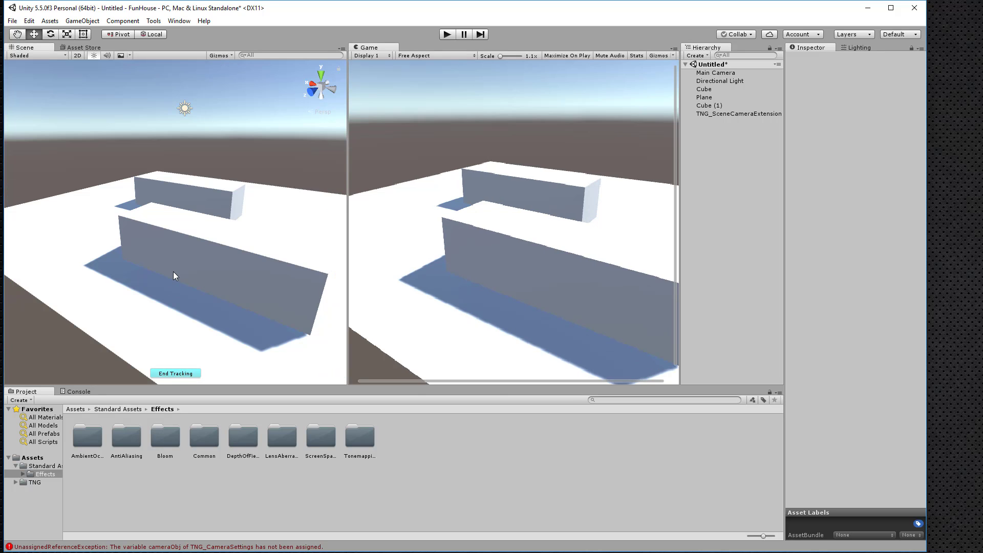
right_drag(167, 263, 139, 252)
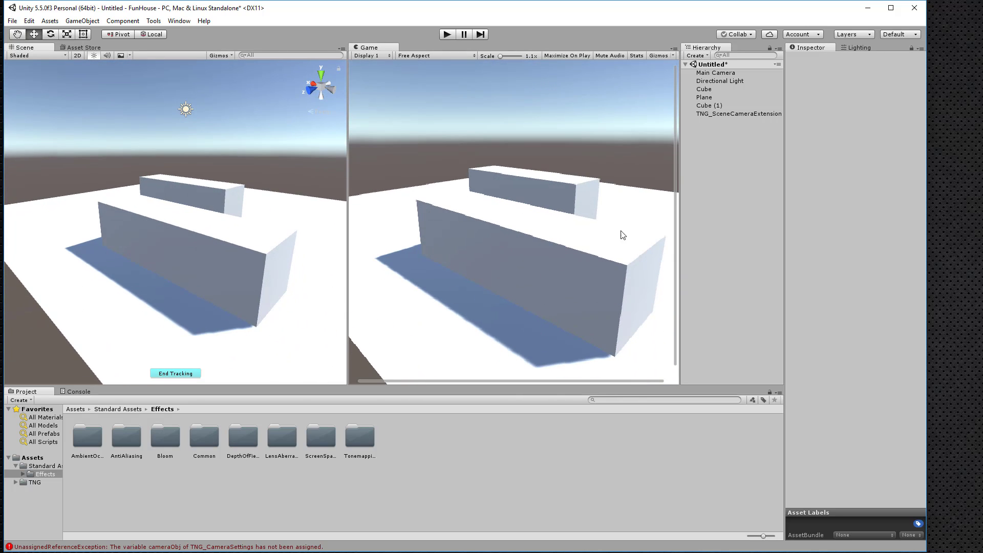
- Add a Tonemapping and Color Grading component to the Main Camera
click(720, 74)
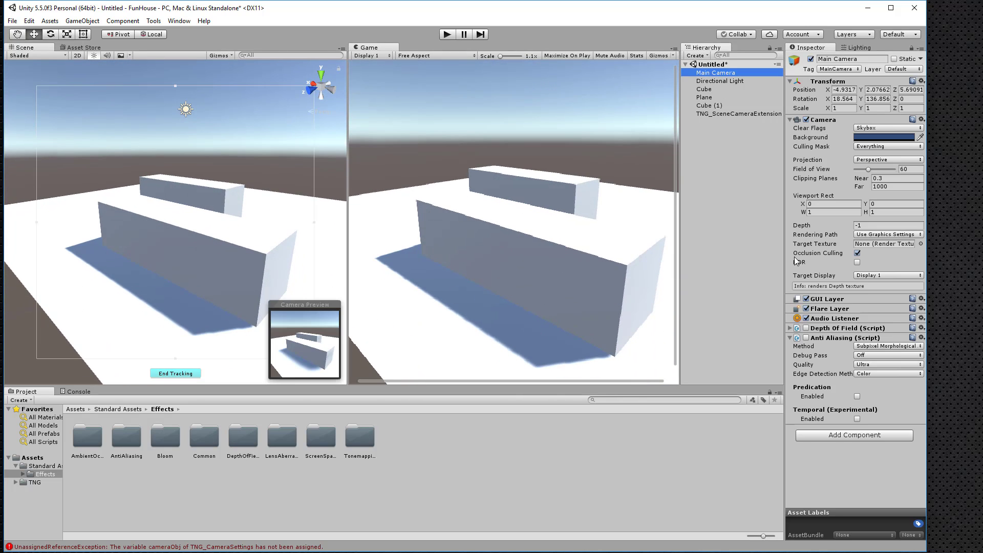
click(846, 436)
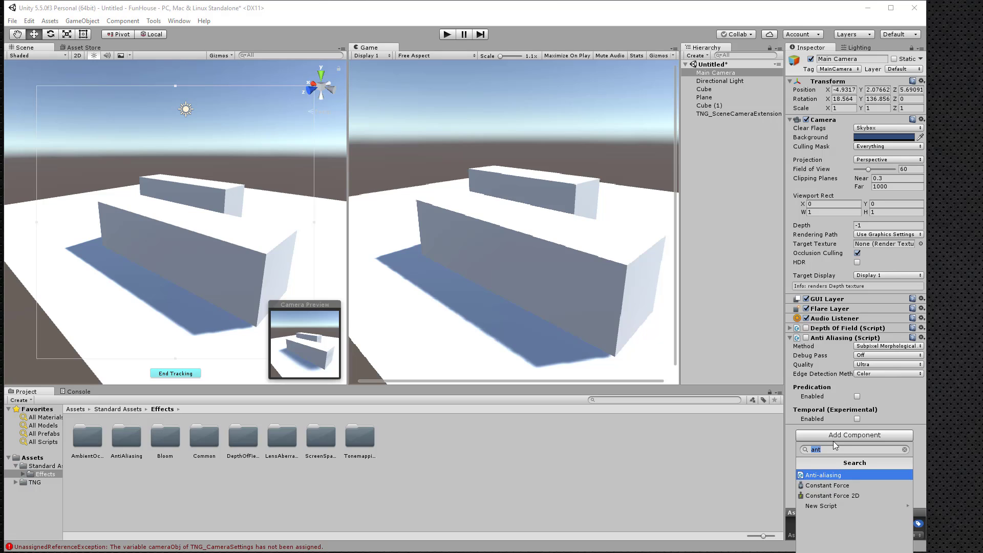
text(ton)
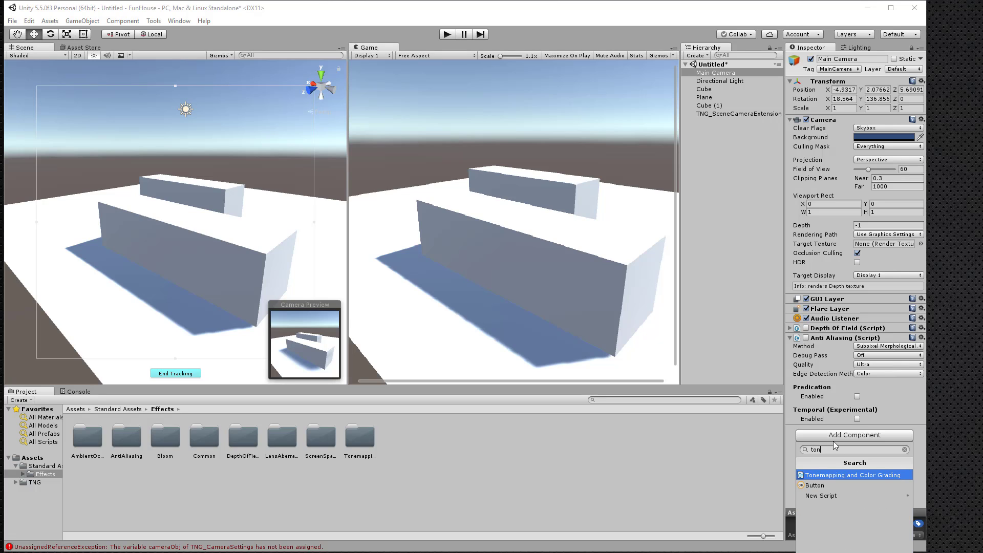
click(840, 474)
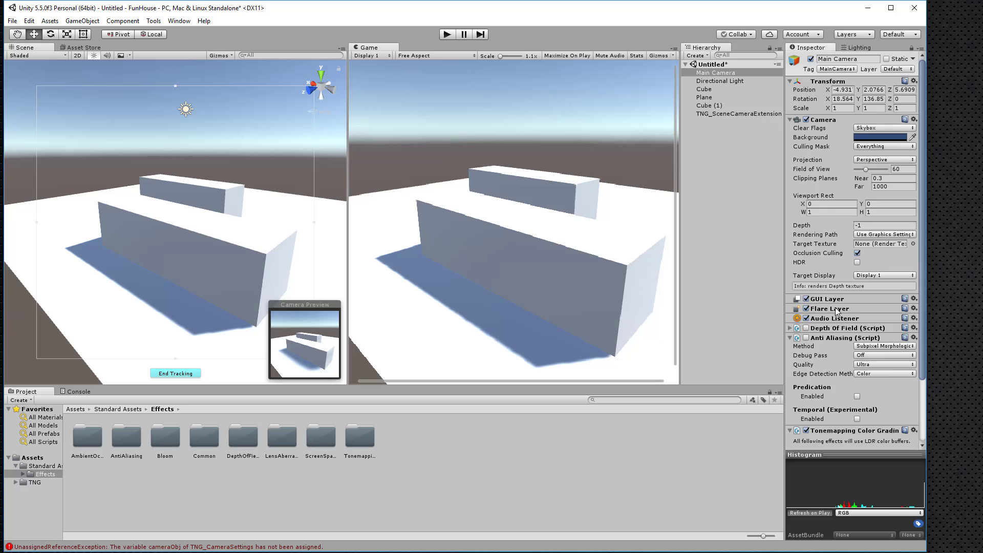
- Set the tonemapper to Photographic, enable tonemapping and raise exposure to 4.08
scroll(836, 308, down, 3)
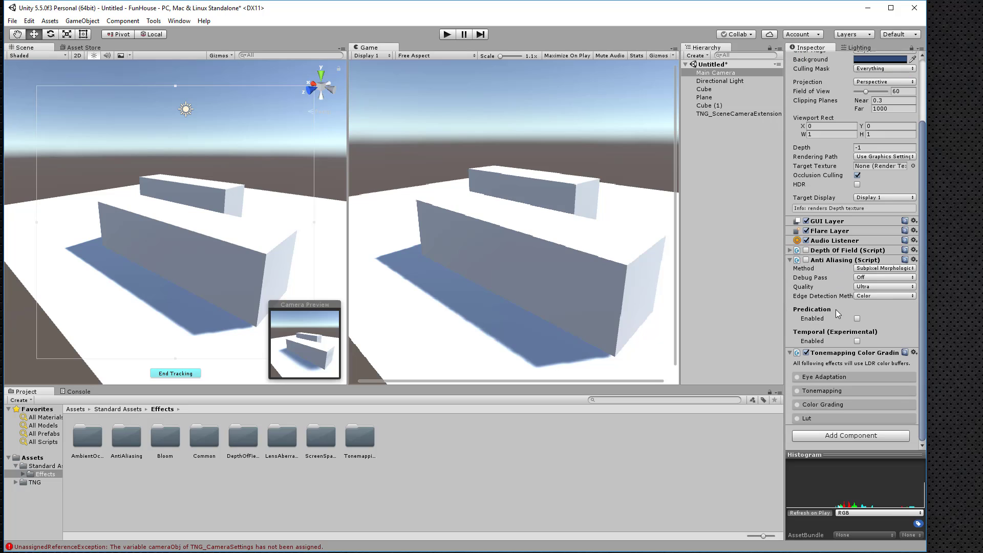
click(801, 392)
scroll(833, 386, down, 2)
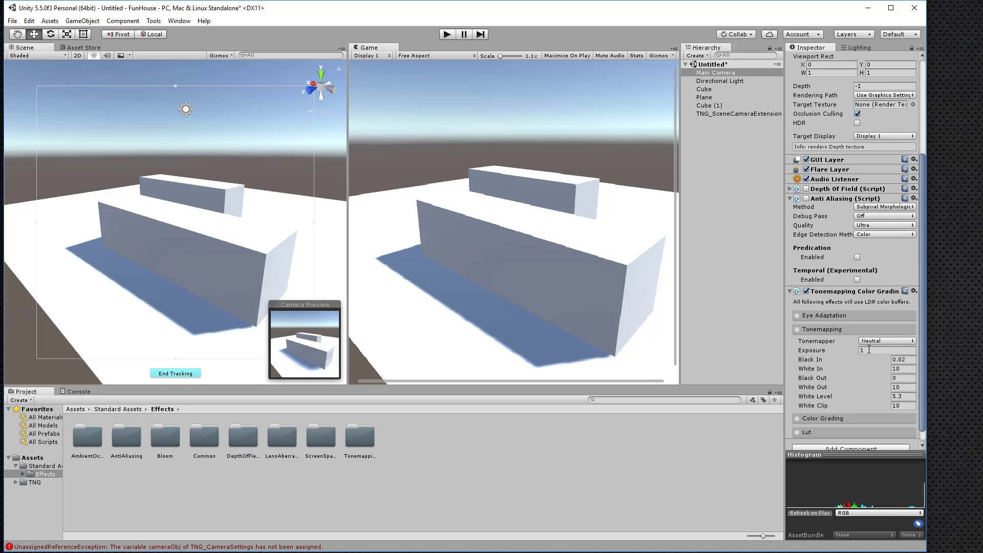
click(877, 340)
click(876, 398)
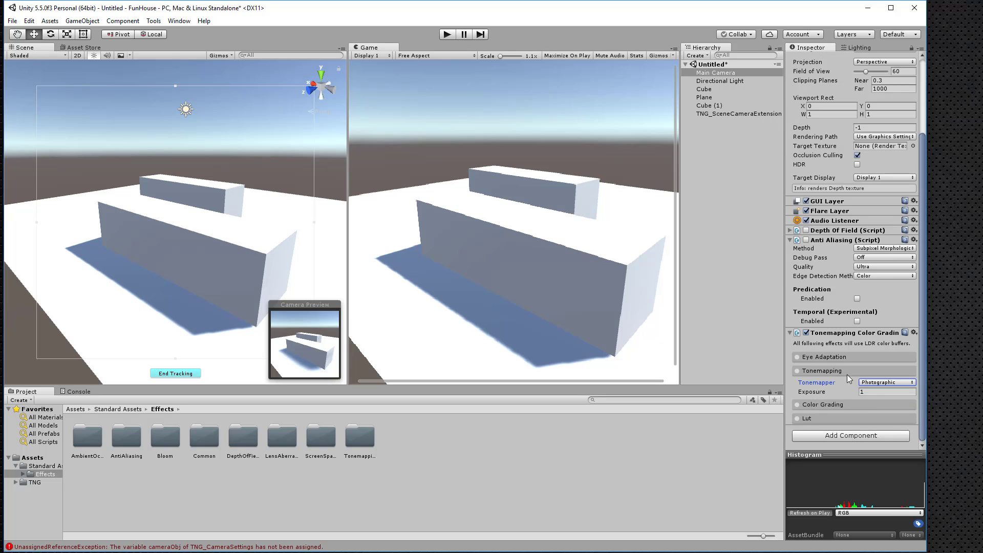
drag(812, 392, 853, 392)
scroll(587, 274, down, 1)
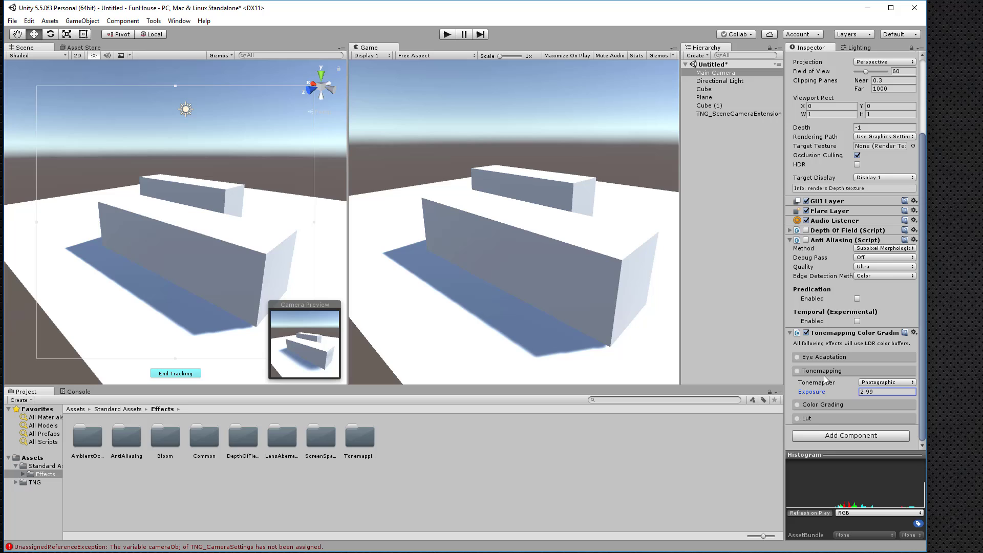
click(798, 372)
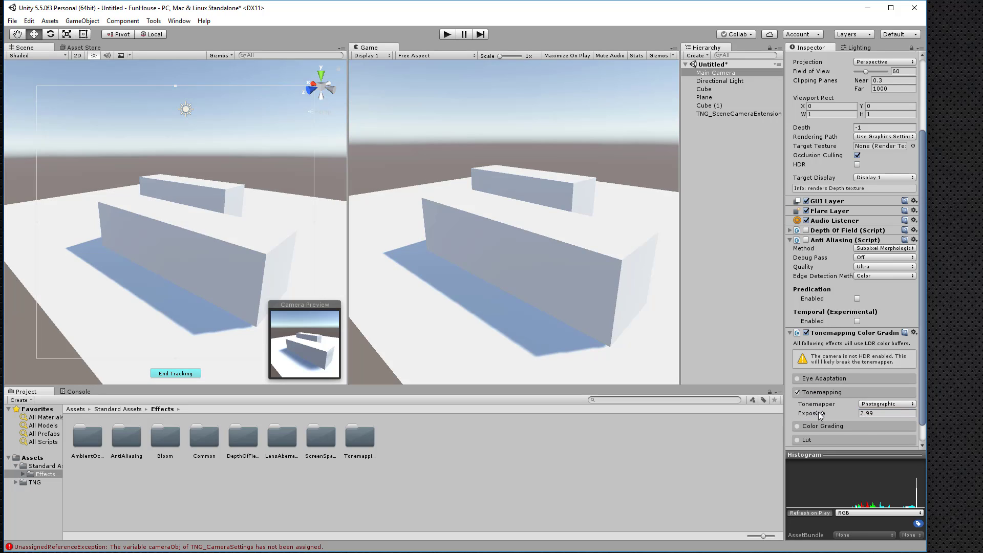
drag(812, 416, 834, 415)
- Switch tonemapping back off to compare the look of the boxes
scroll(842, 333, down, 1)
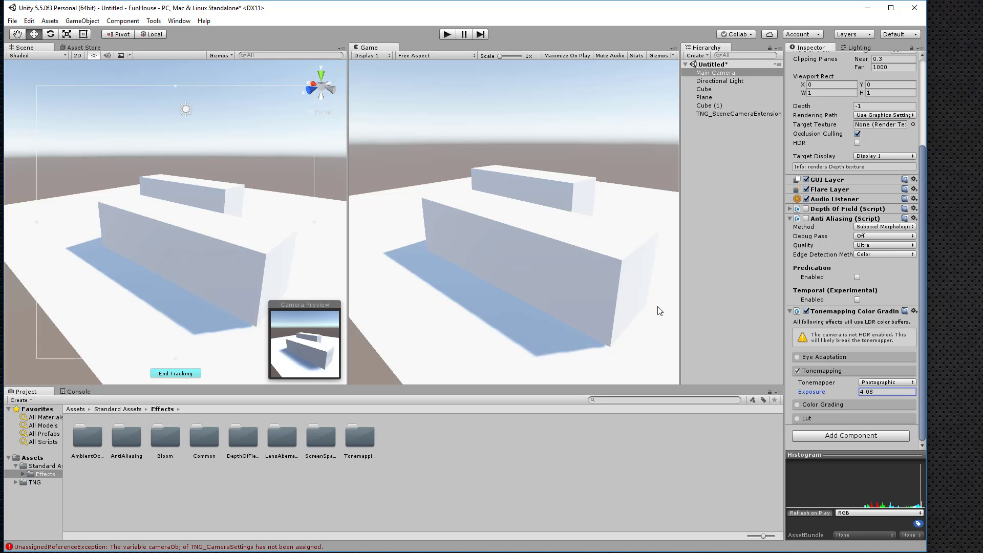
alt+drag(135, 248, 77, 230)
click(797, 371)
scroll(800, 376, up, 1)
- End camera tracking and store three scene-view angles as saved views 1, 2 and 3
click(176, 373)
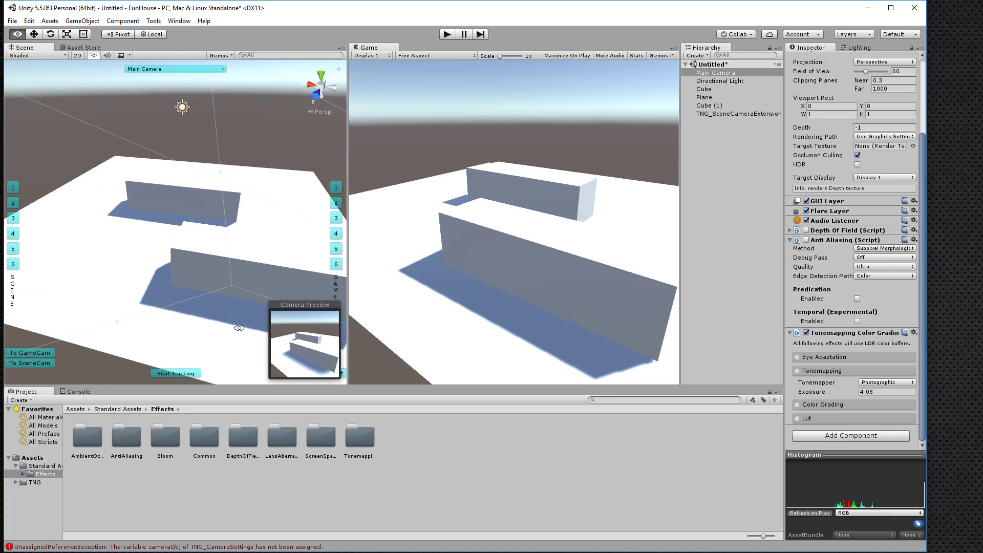
click(14, 188)
alt+drag(160, 284, 102, 226)
click(14, 203)
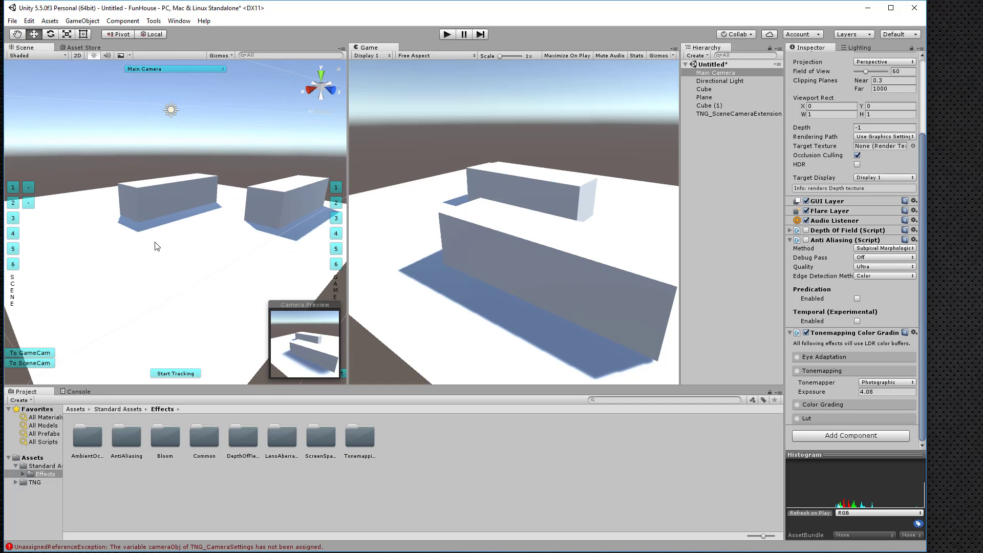
click(76, 267)
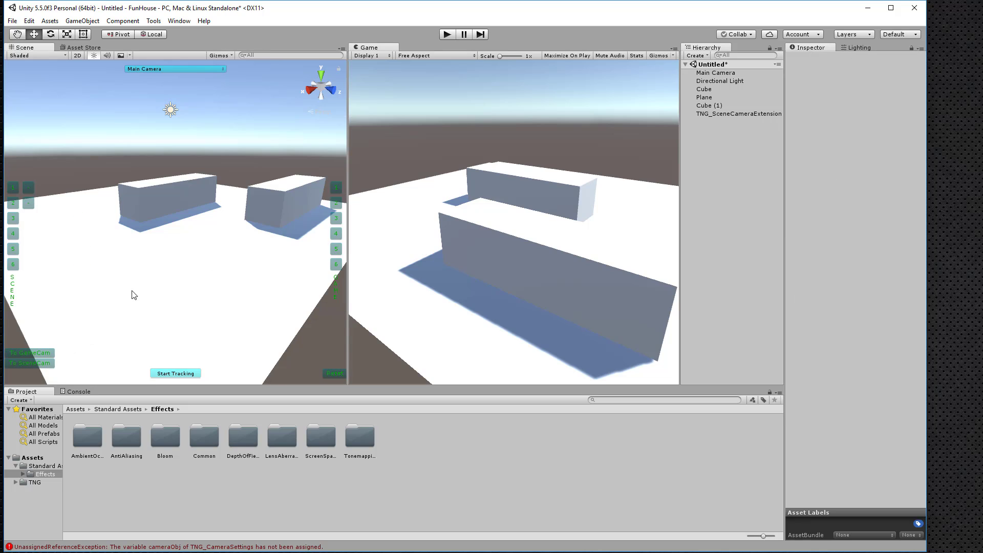
alt+drag(221, 305, 185, 207)
click(13, 220)
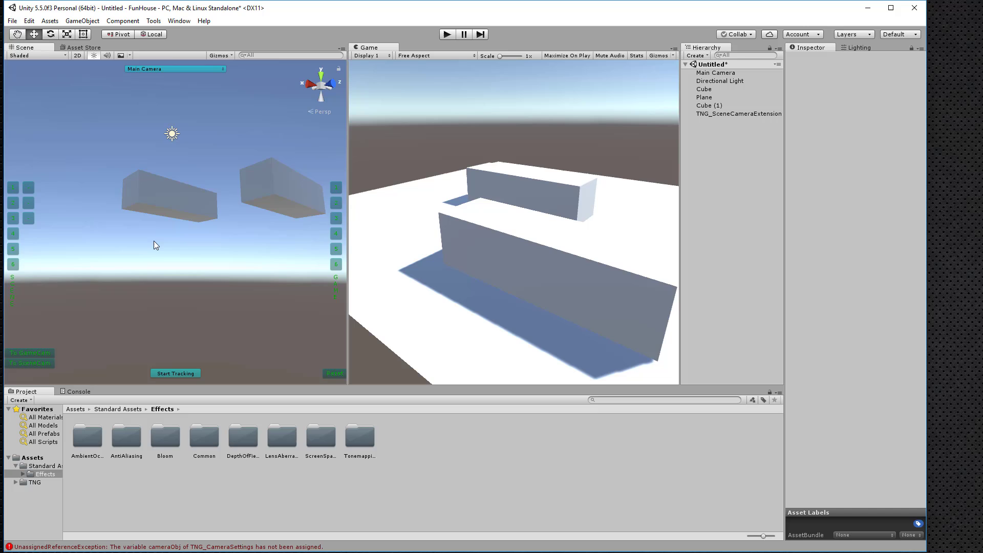
middle_drag(154, 241, 160, 300)
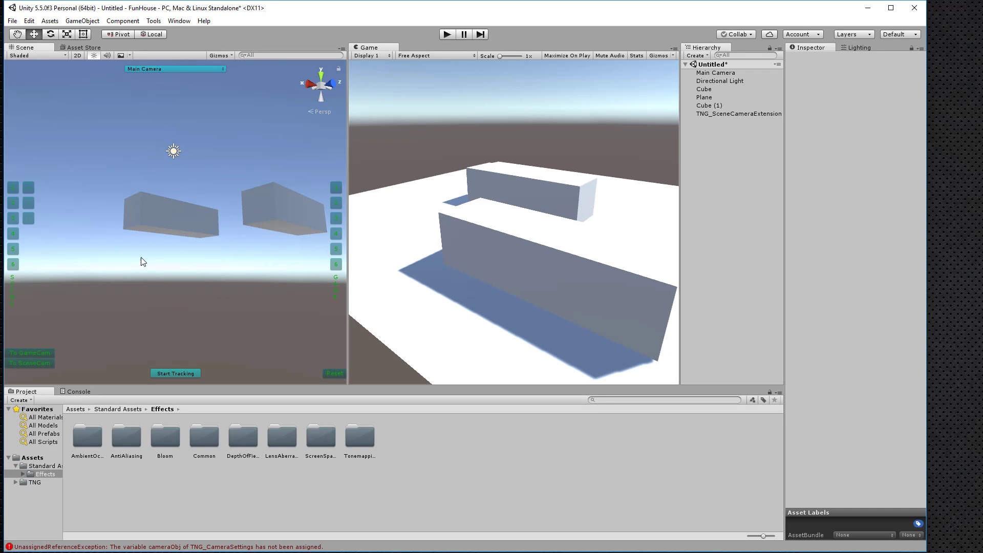
- Recall the saved views and move the game camera to views 1 and 2
click(13, 189)
click(13, 203)
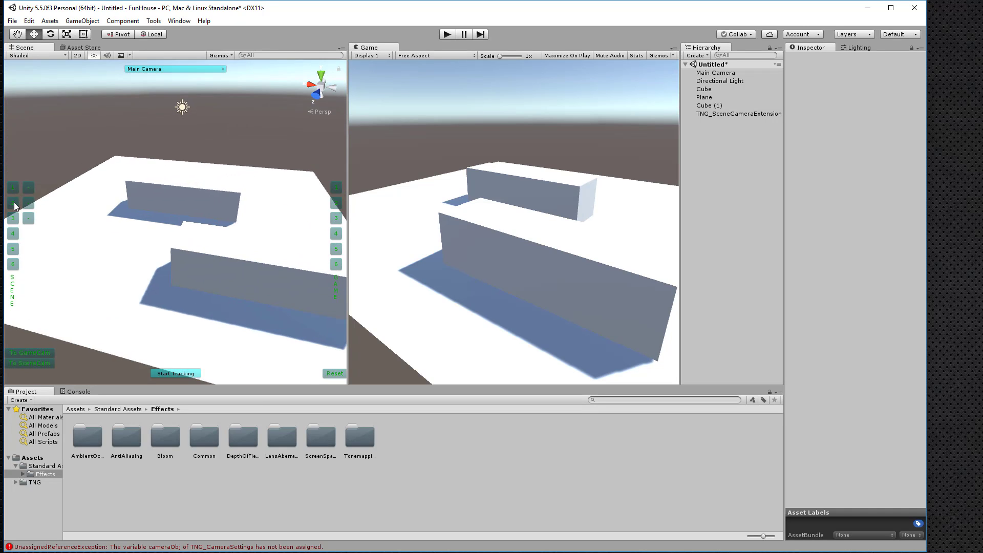
click(13, 217)
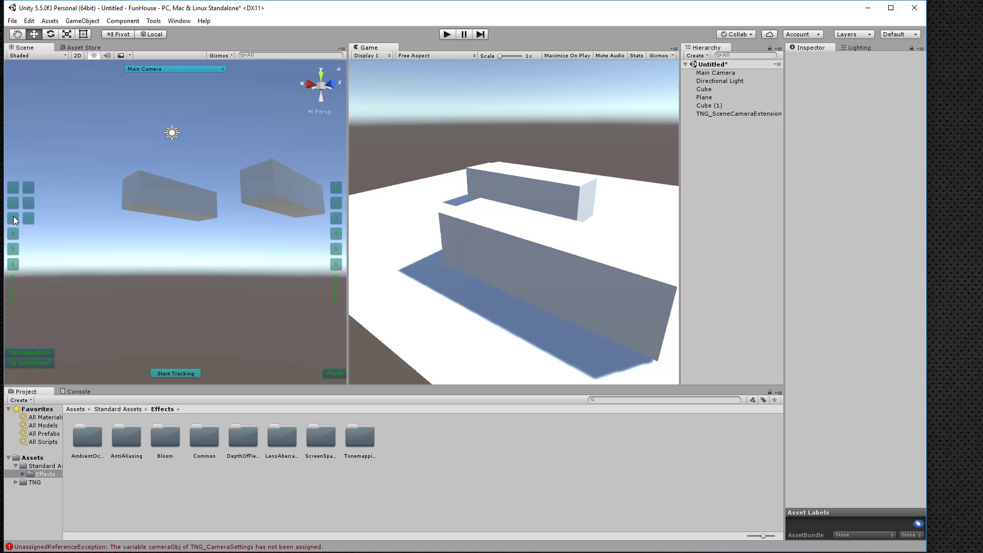
click(15, 189)
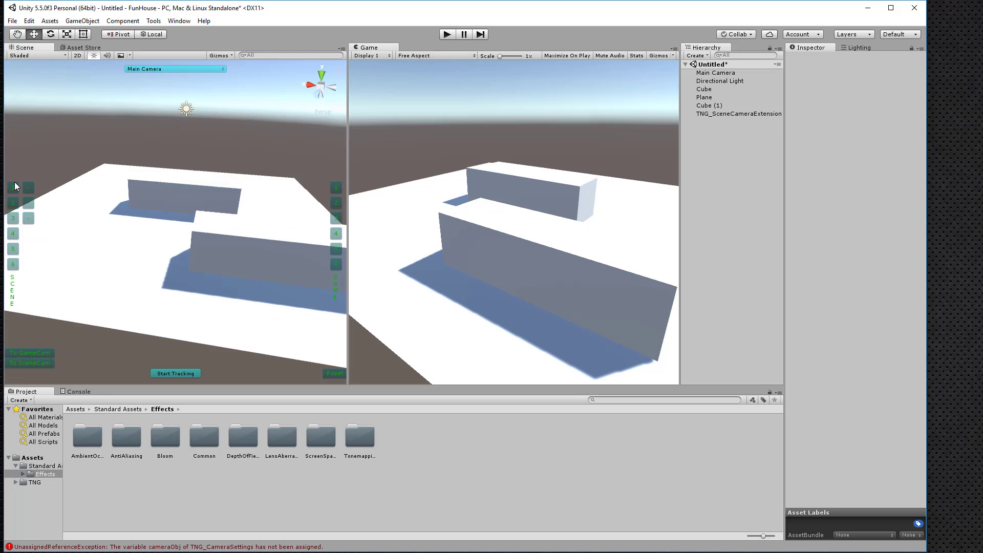
click(35, 365)
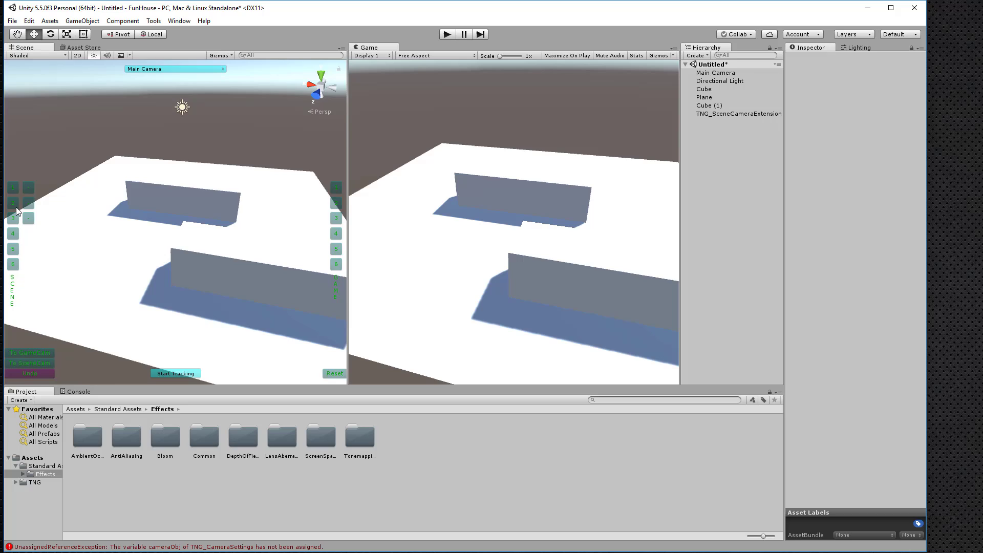
click(16, 204)
click(35, 363)
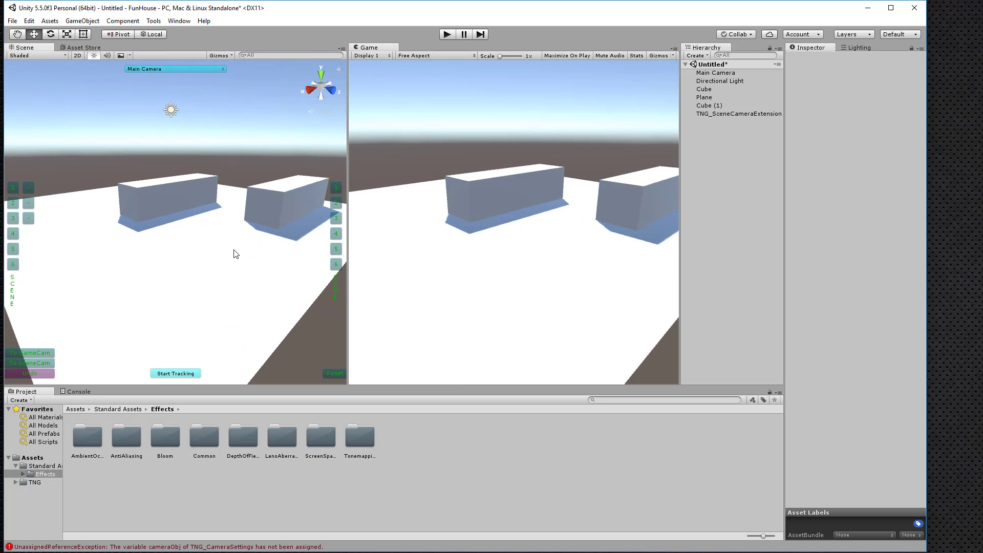
- Snap the scene view to the game camera, restart tracking, and orbit to a high top-down view
alt+drag(236, 284, 81, 302)
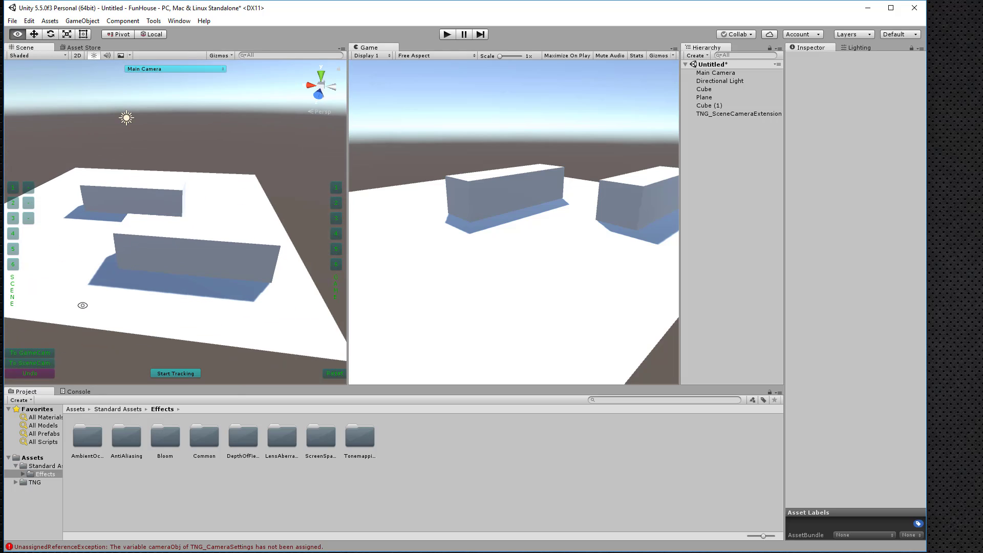
click(35, 353)
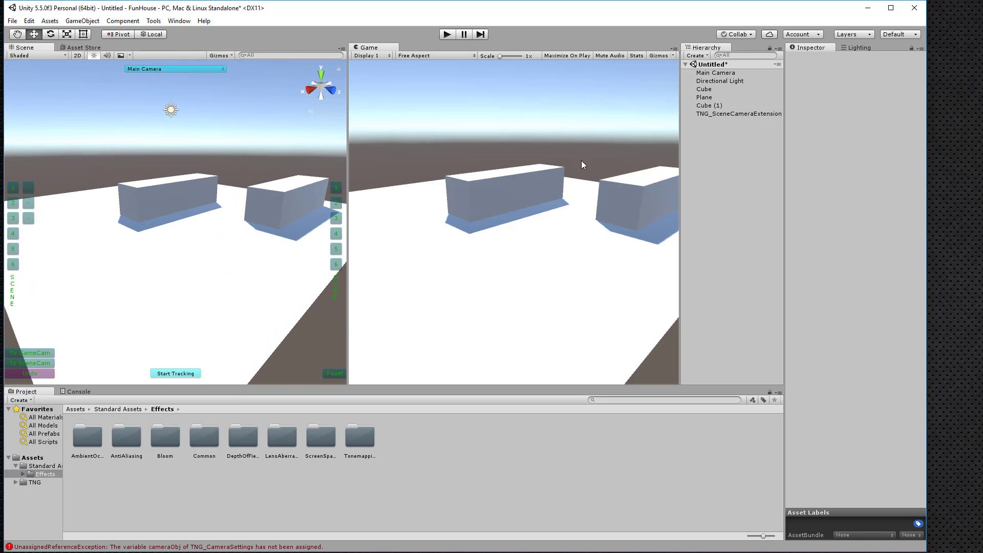
click(177, 374)
mouse_move(163, 291)
alt+mouse_down()
mouse_move(191, 345)
mouse_move(119, 164)
mouse_move(88, 343)
mouse_move(154, 347)
mouse_move(154, 286)
alt+mouse_up()
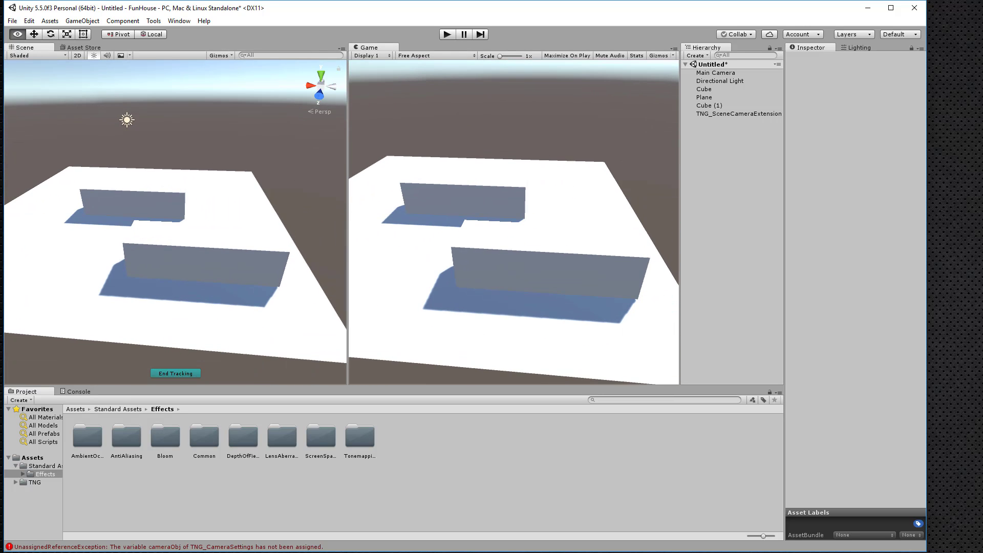